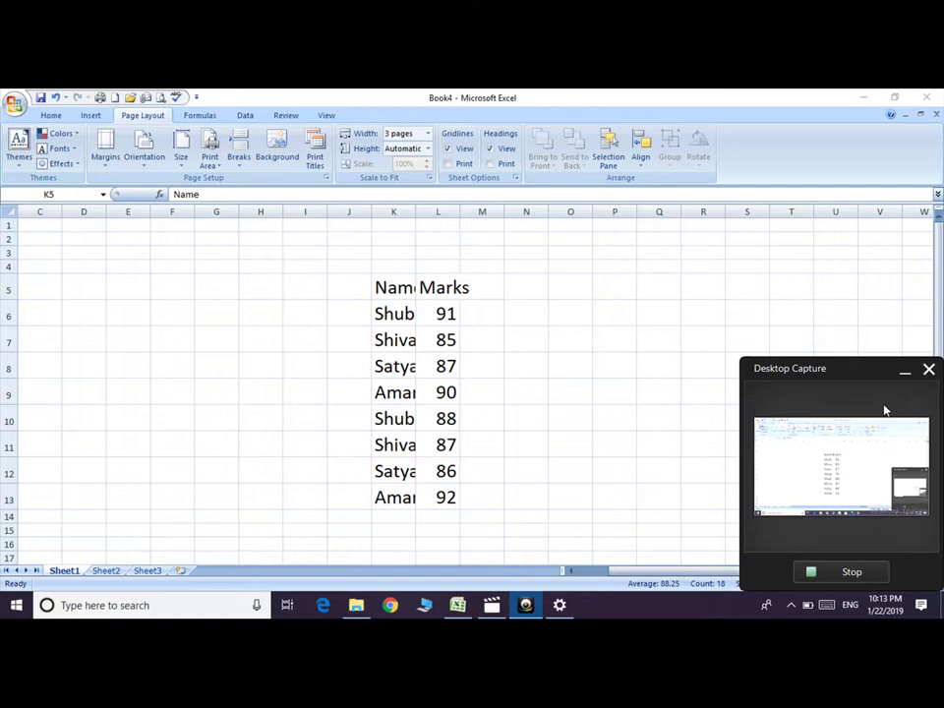
# Apply the Metro theme to the workbook, then select the Name and Marks data K5:L13
pyautogui.click(904, 370)
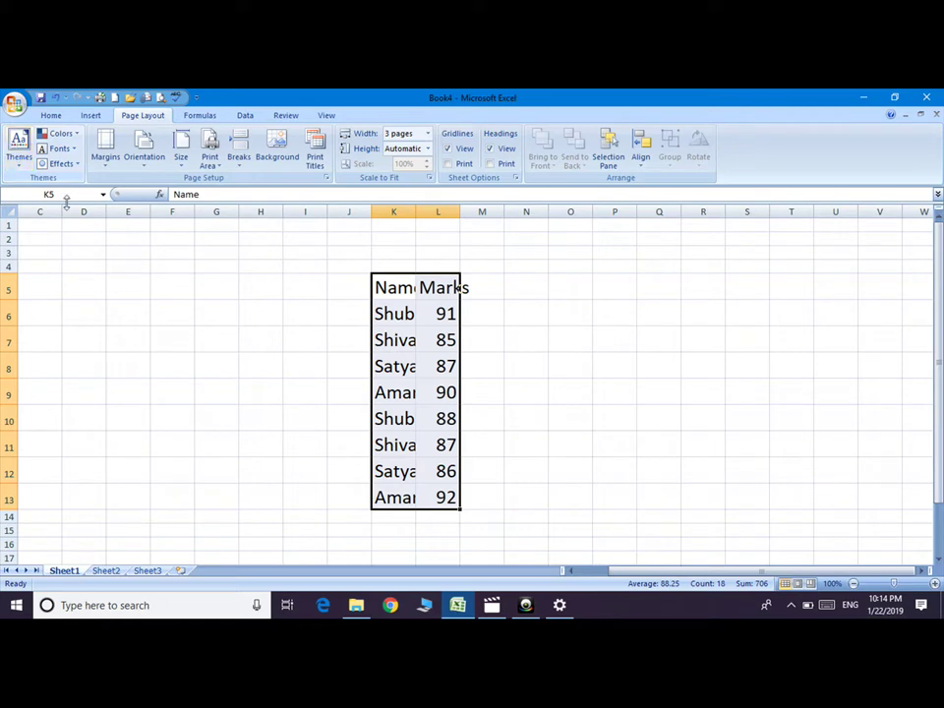
pyautogui.click(19, 145)
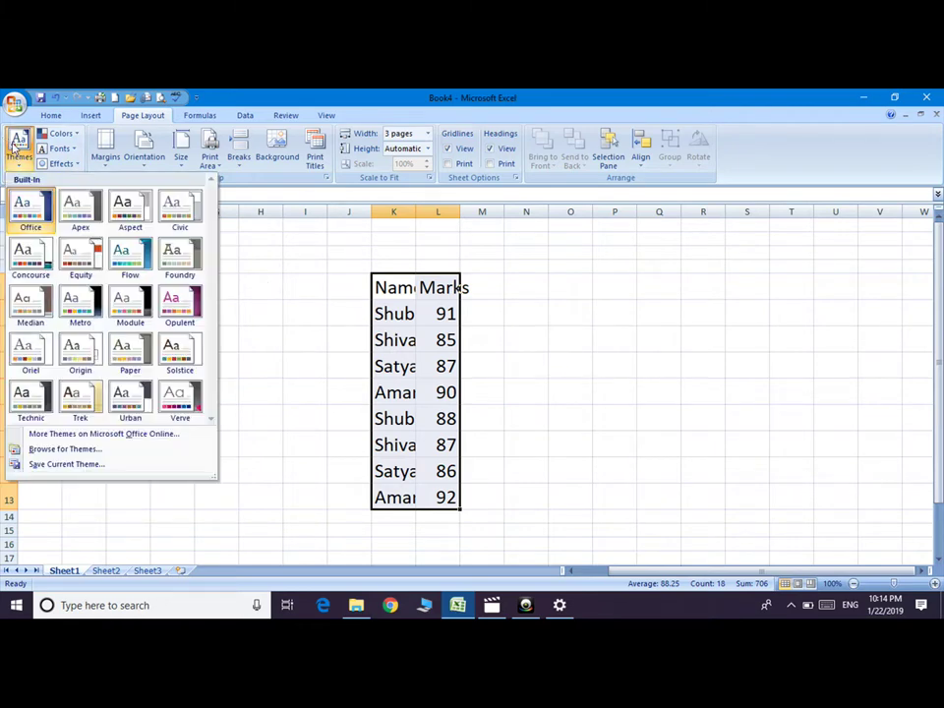
pyautogui.click(80, 311)
pyautogui.click(79, 312)
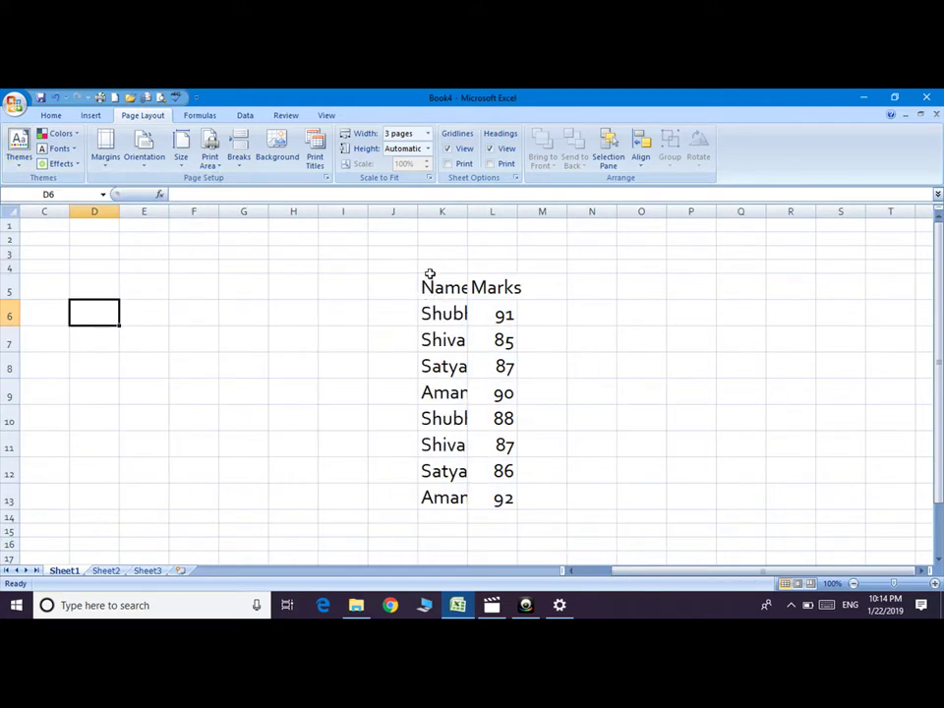
pyautogui.moveTo(430, 275)
pyautogui.mouseDown()
pyautogui.moveTo(504, 396)
pyautogui.moveTo(512, 487)
pyautogui.mouseUp()
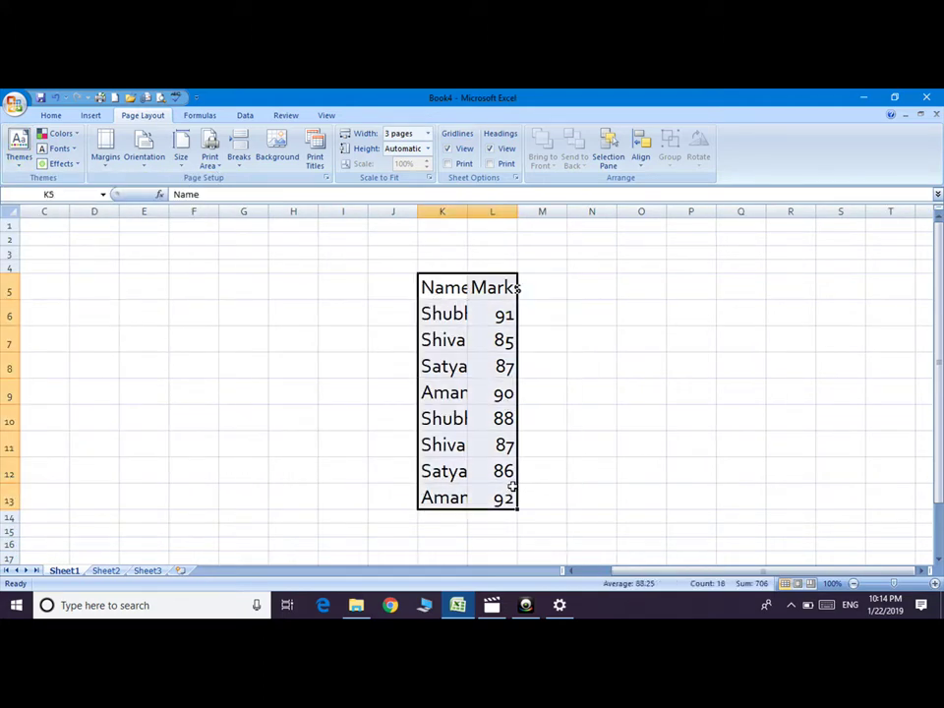
# Convert K5:L13 into a green banded table with headers (Table3)
pyautogui.click(51, 116)
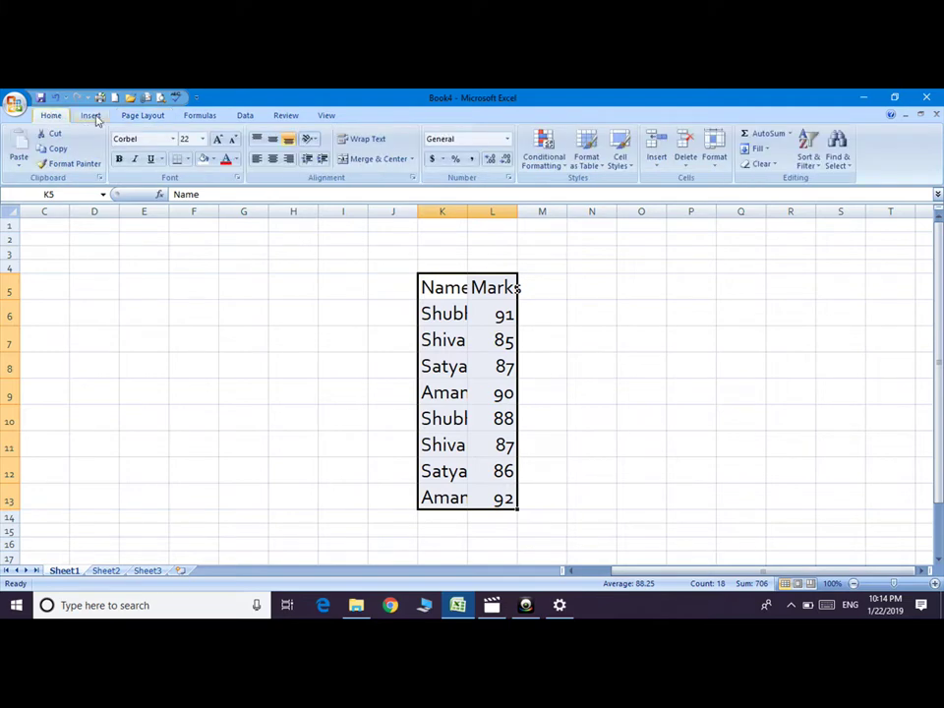
pyautogui.click(91, 116)
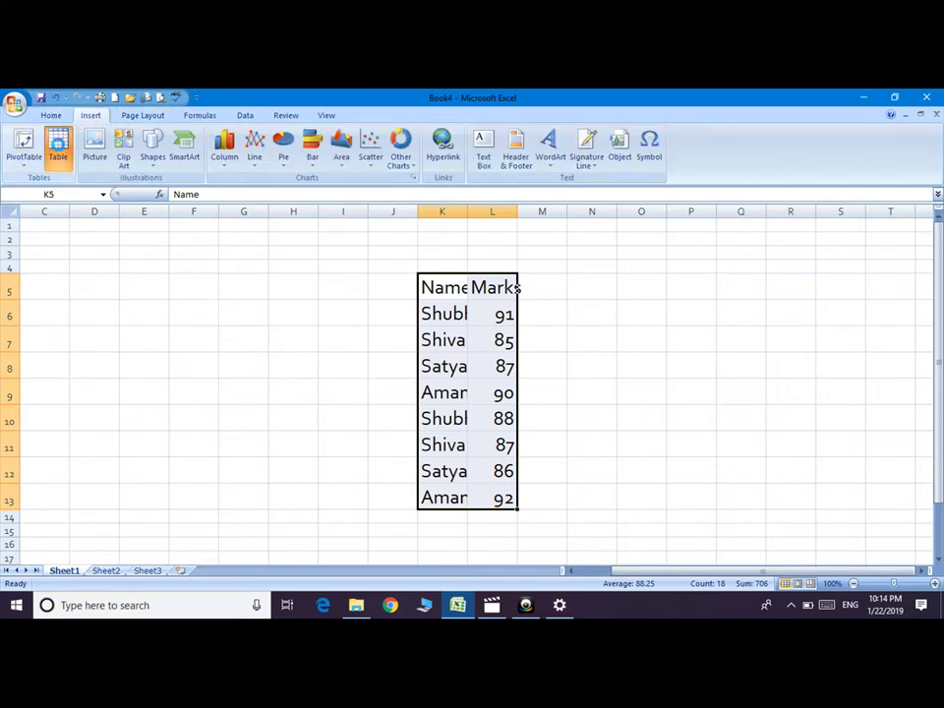
pyautogui.click(57, 147)
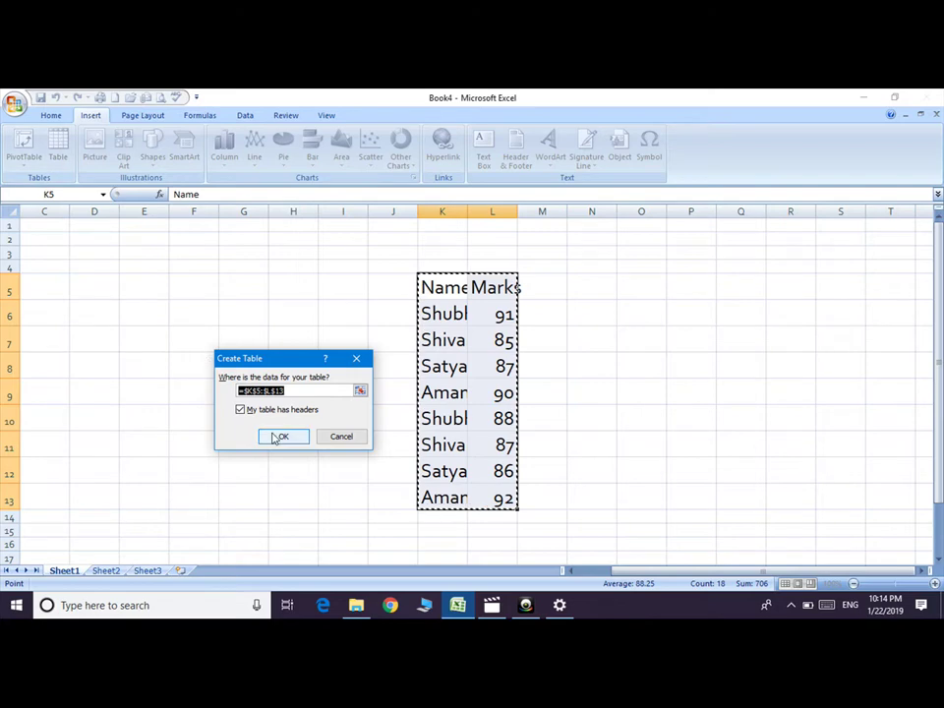
pyautogui.click(282, 437)
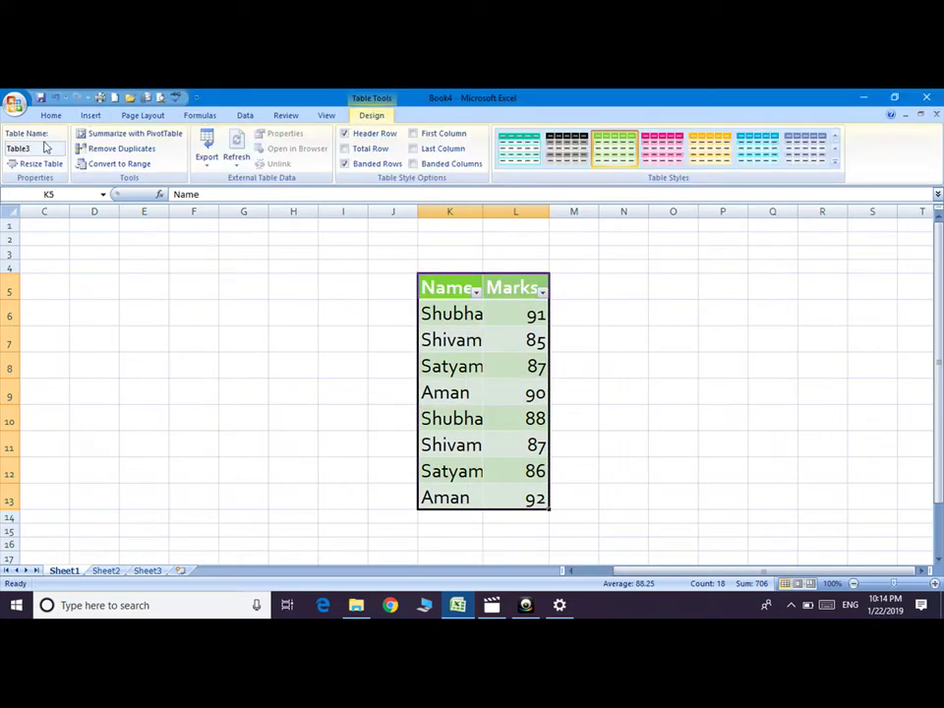
pyautogui.click(138, 116)
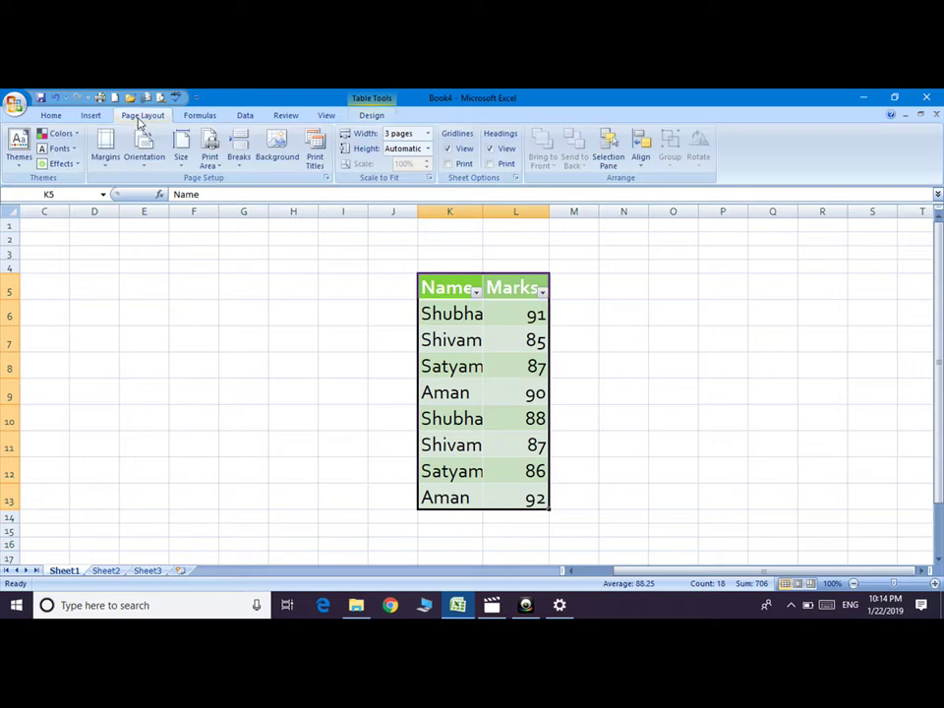
# Browse the Themes, Colors, Fonts and Effects galleries on Table3 without choosing any option
pyautogui.click(20, 157)
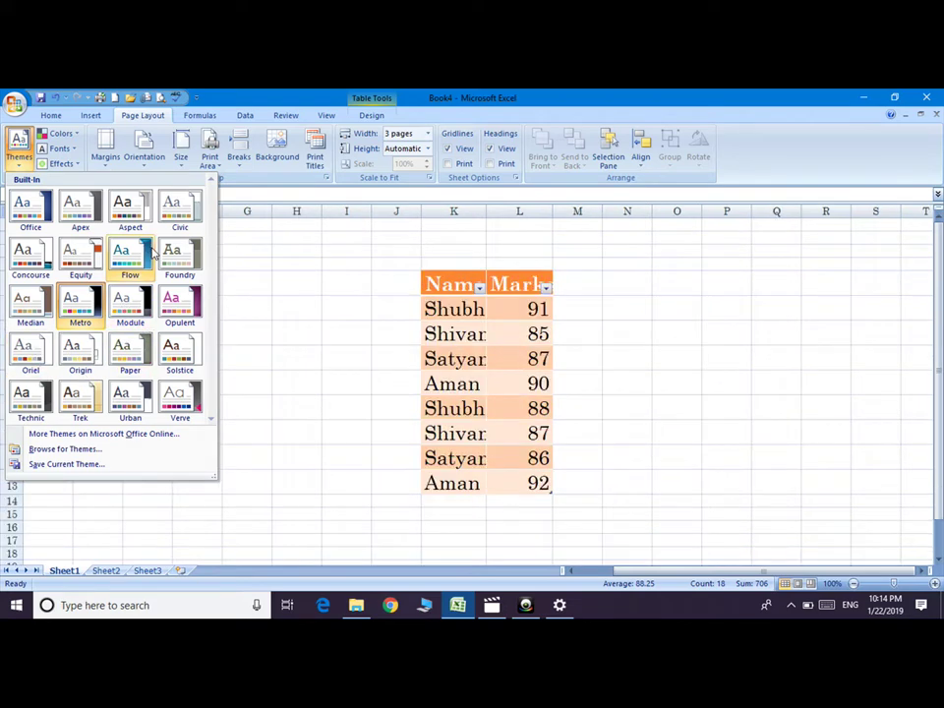
pyautogui.click(74, 136)
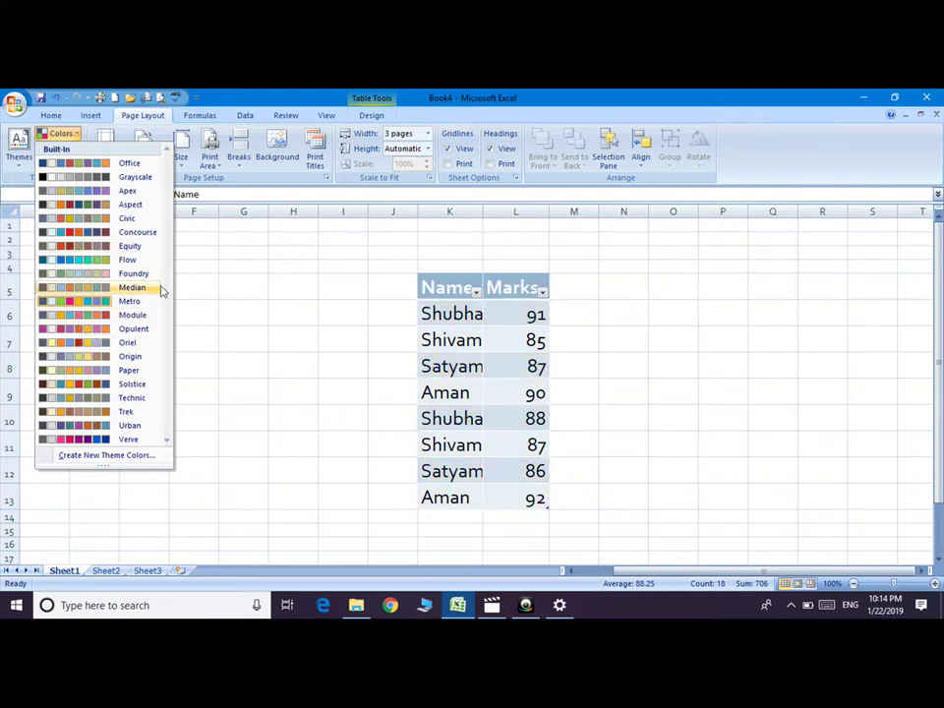
pyautogui.click(202, 257)
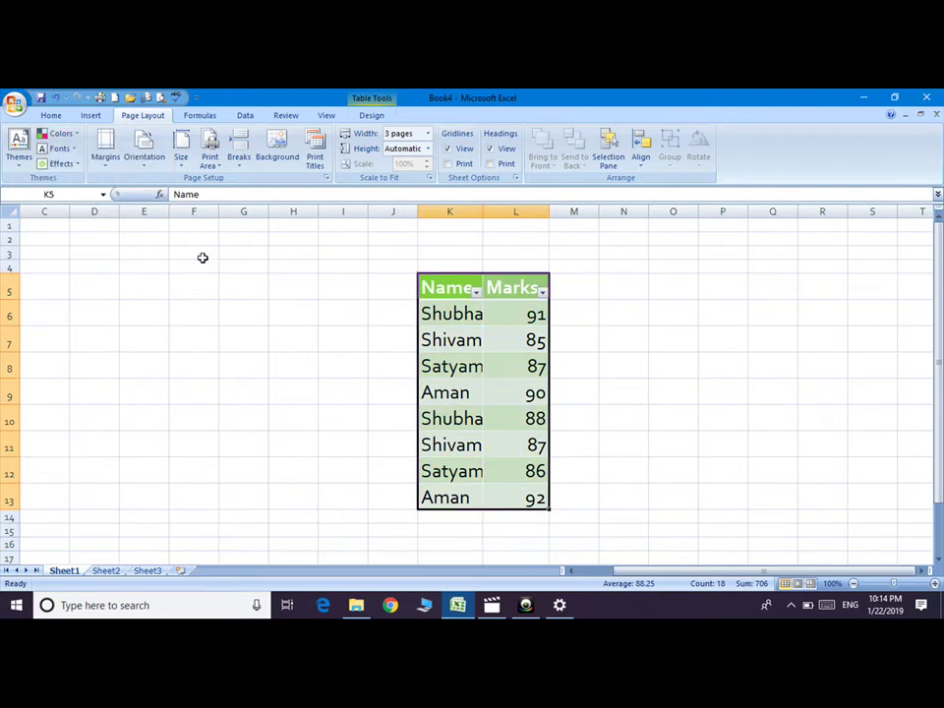
pyautogui.click(57, 149)
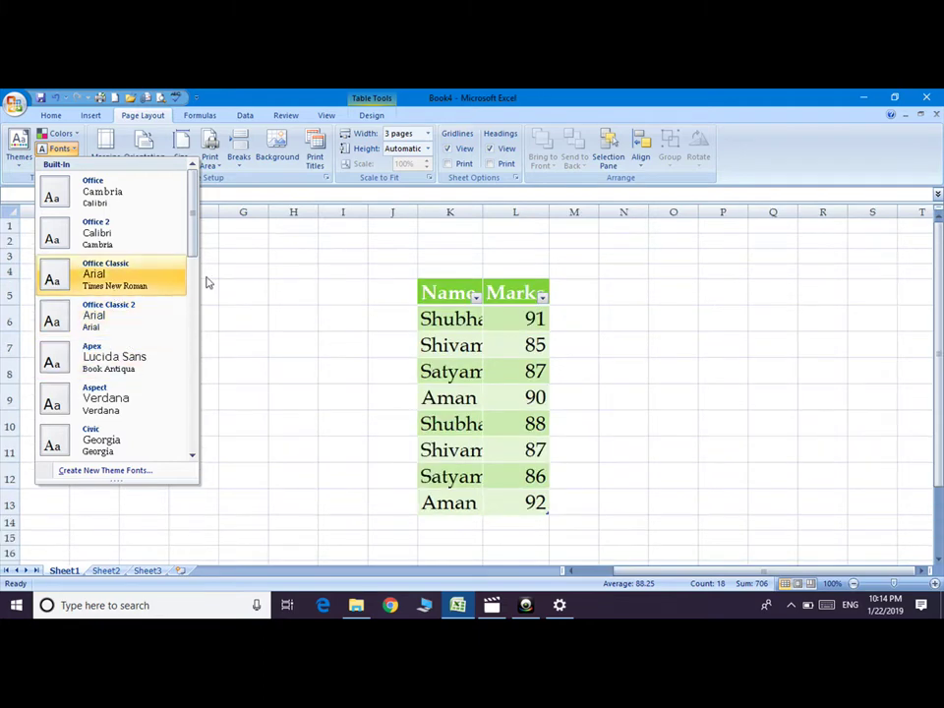
pyautogui.click(243, 258)
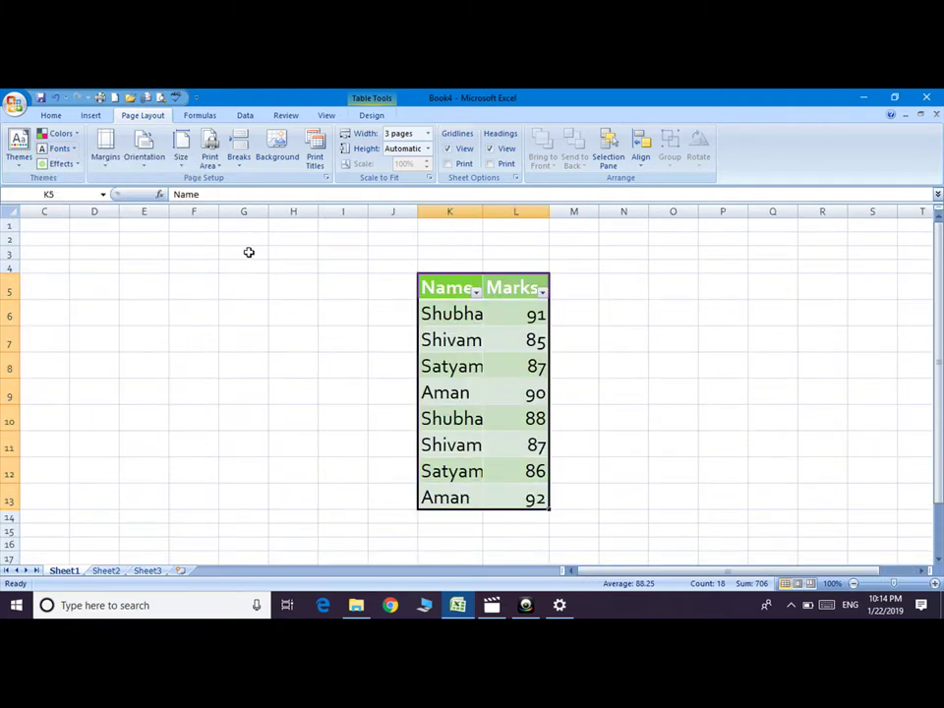
pyautogui.click(75, 165)
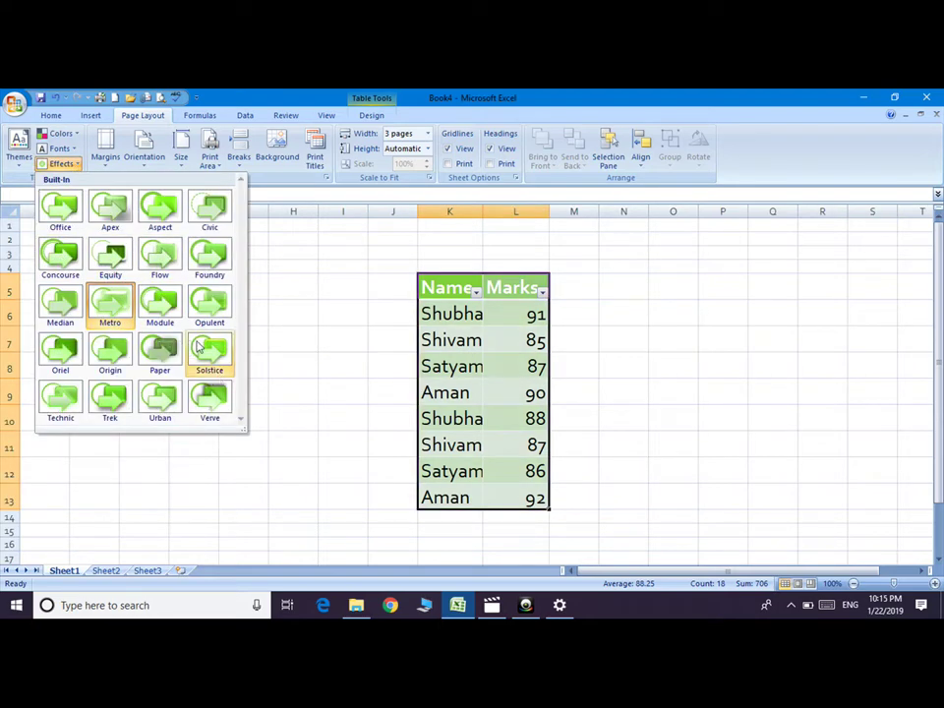
pyautogui.click(336, 291)
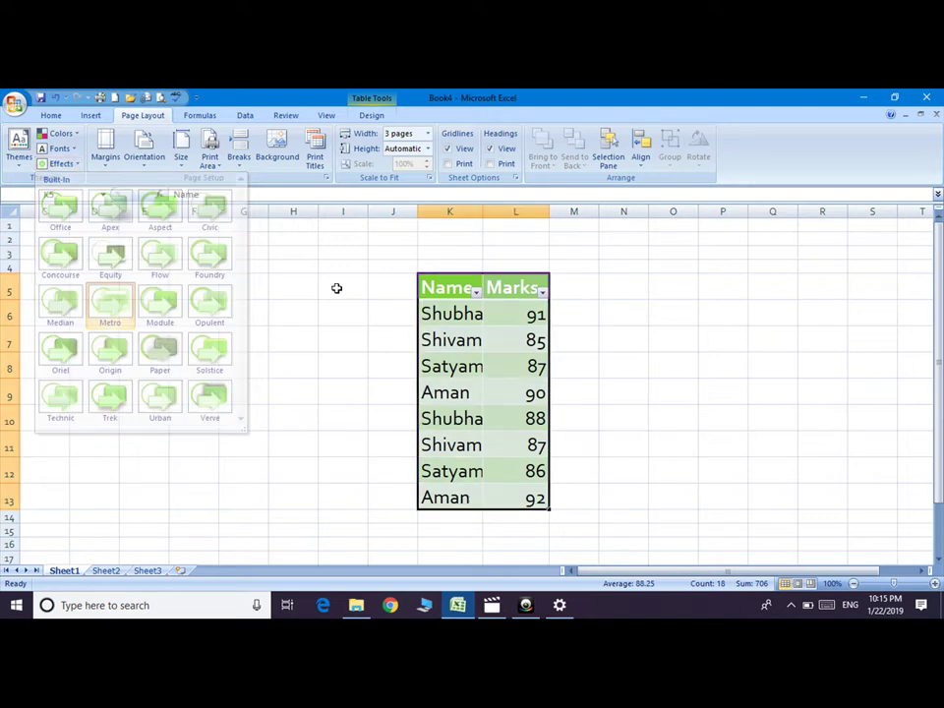
pyautogui.click(96, 118)
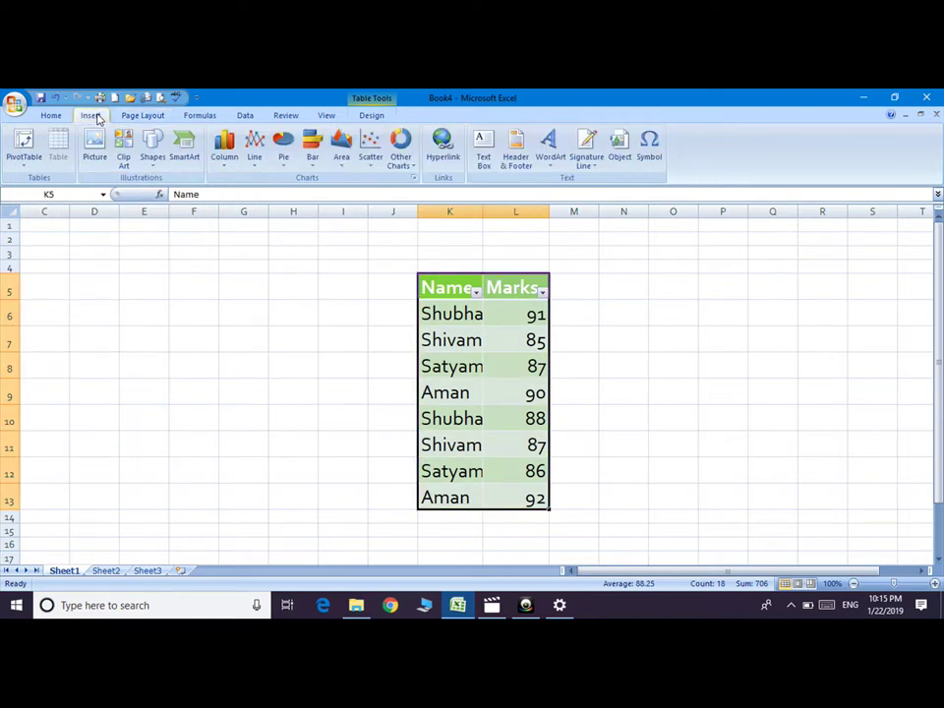
# Draw a green 2.04" by 1.94" rounded rectangle to the left of Table3
pyautogui.click(152, 145)
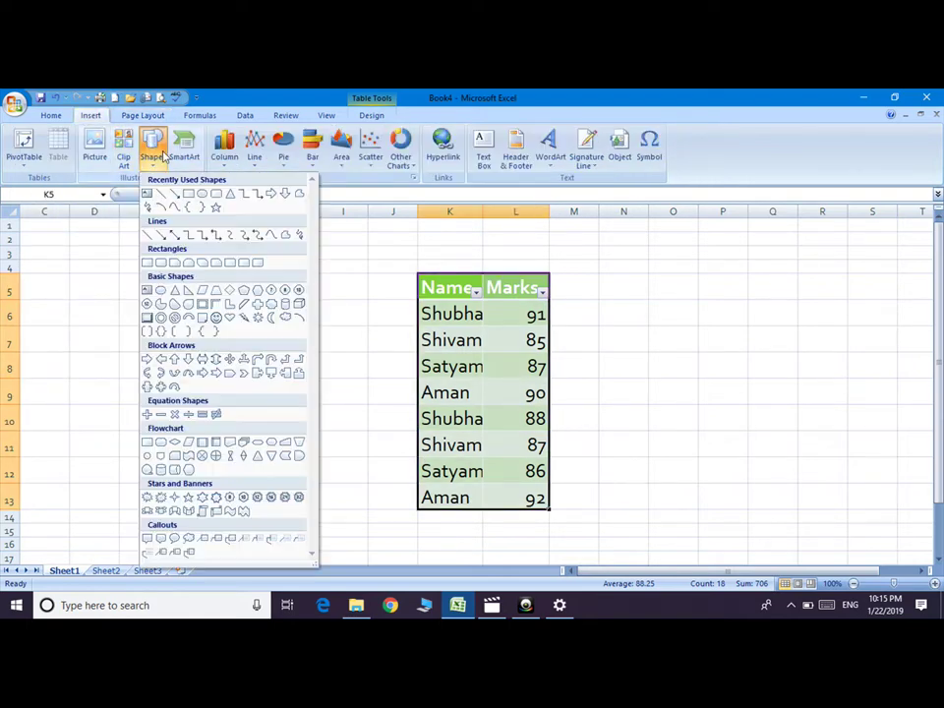
pyautogui.click(215, 195)
pyautogui.moveTo(216, 303); pyautogui.dragTo(344, 436)
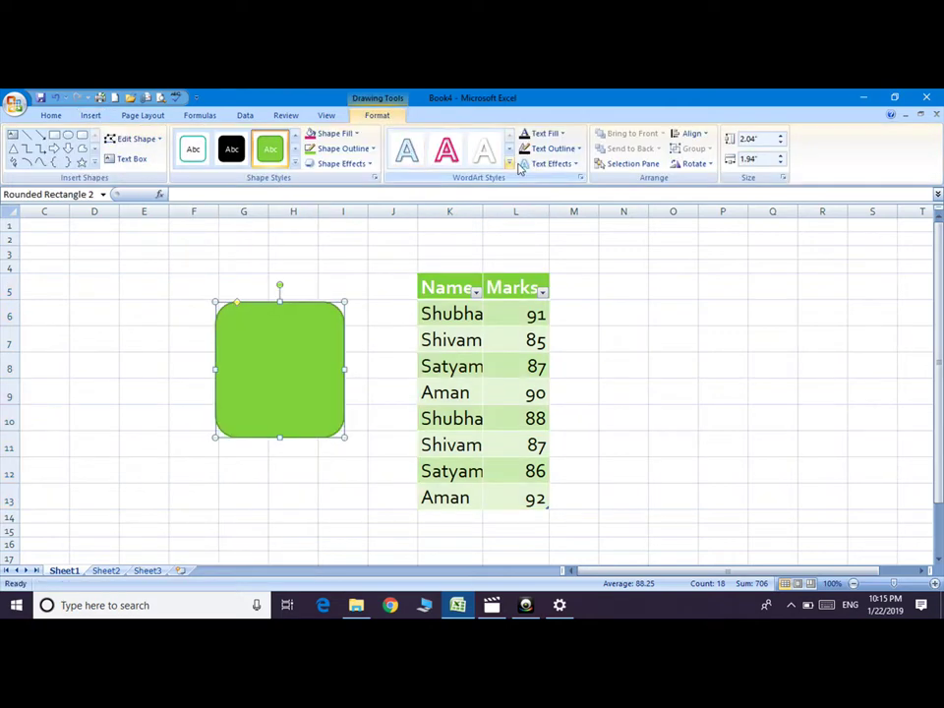
pyautogui.click(551, 163)
pyautogui.moveTo(571, 310)
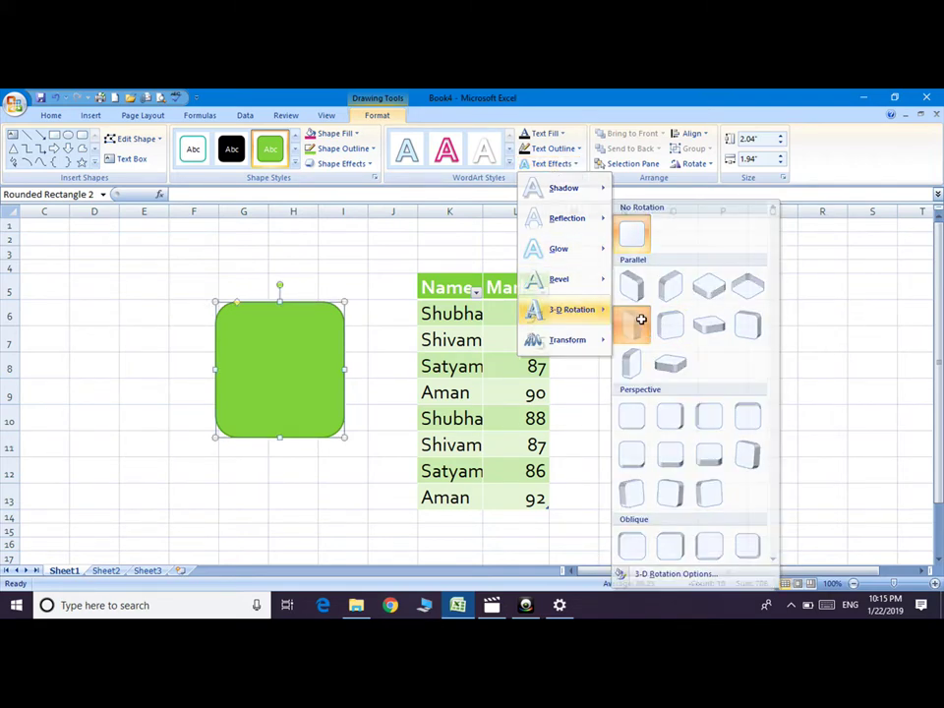
pyautogui.click(273, 341)
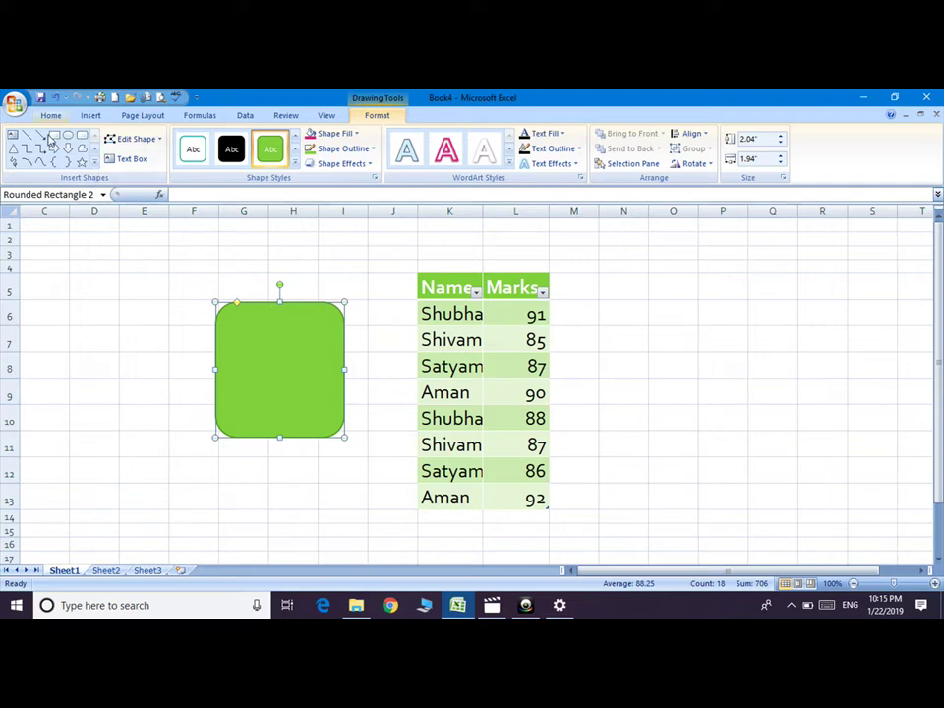
# Apply the Paper theme effects and set Wide one-inch page margins
pyautogui.click(149, 117)
pyautogui.click(61, 163)
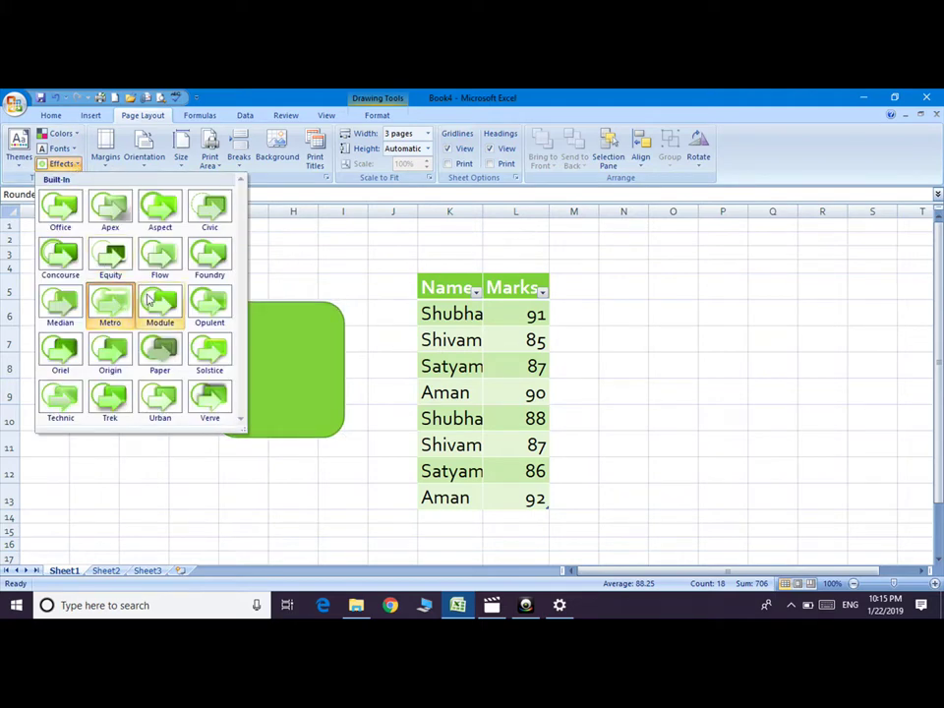
pyautogui.click(175, 343)
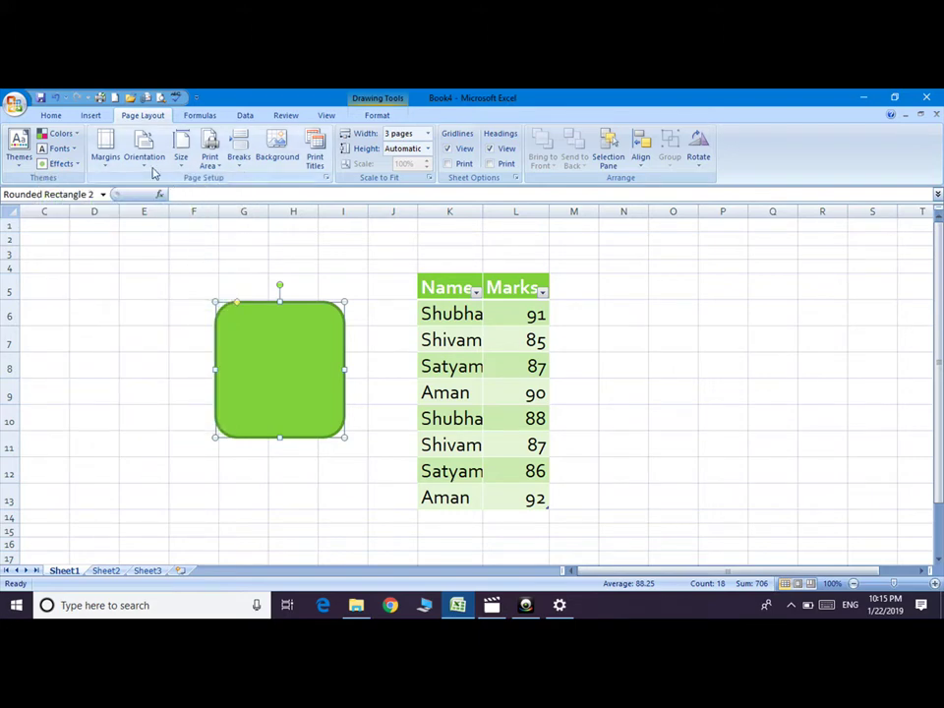
pyautogui.click(107, 156)
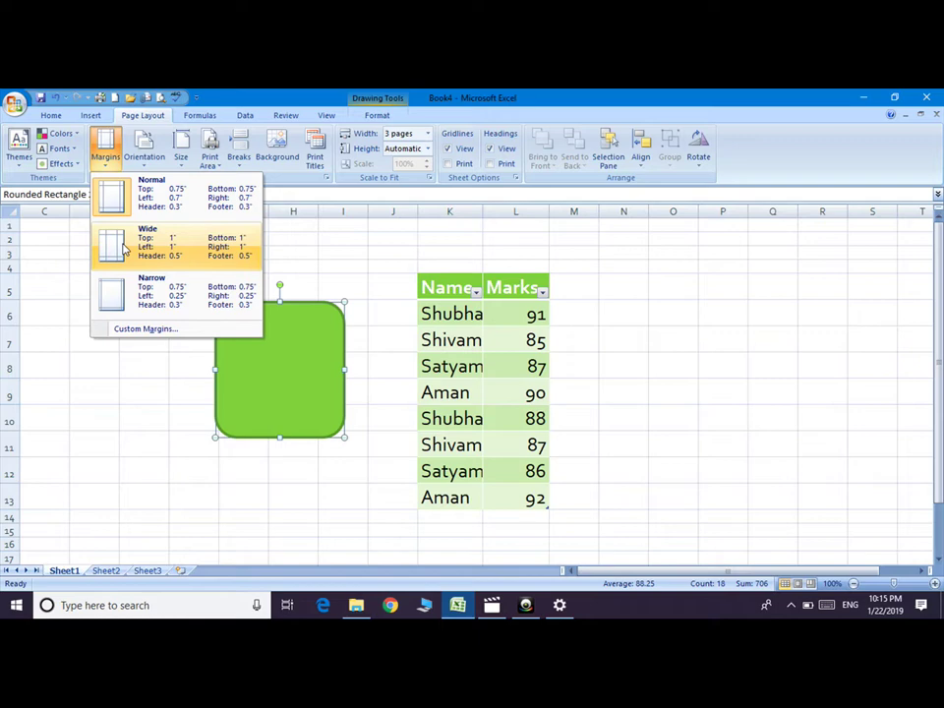
pyautogui.click(124, 247)
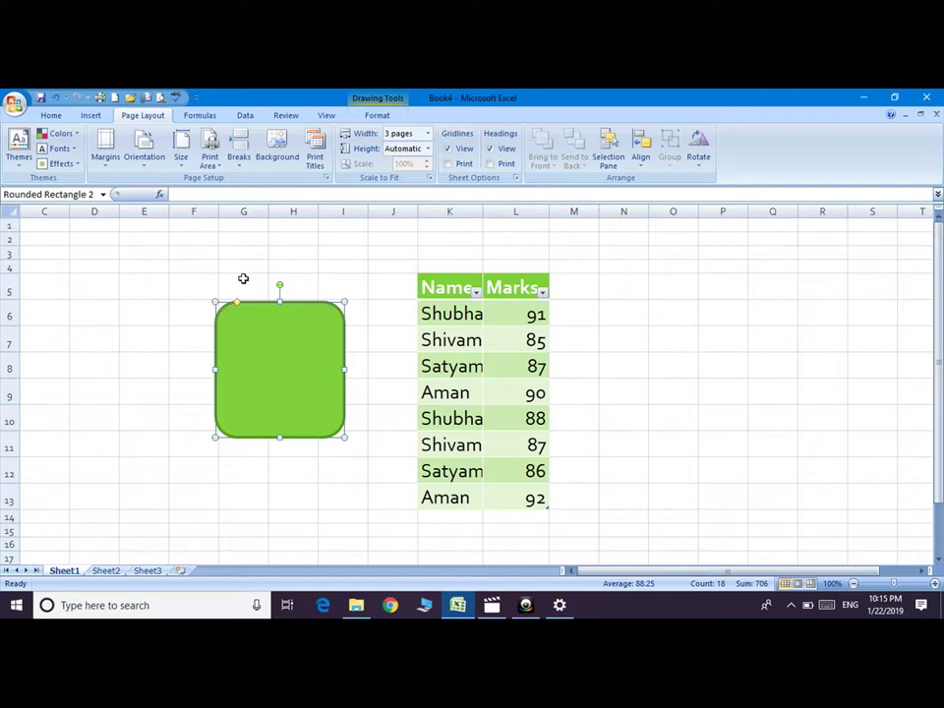
# Print-preview the sheet, showing the rectangle on page 1 of 2, then return to the worksheet
pyautogui.hotkey('ctrl', 'p')
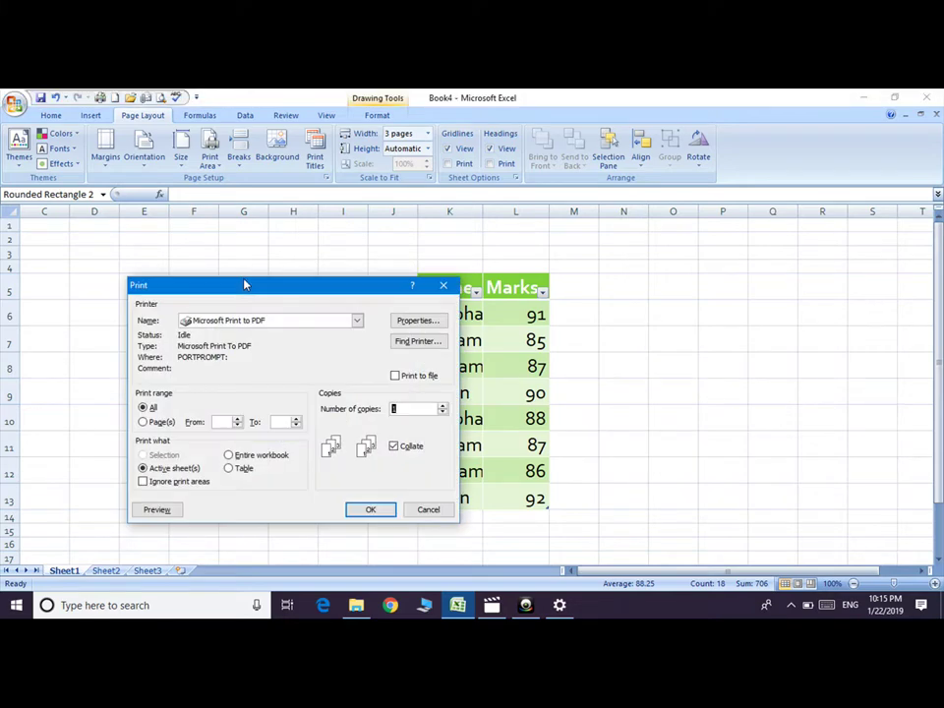
pyautogui.click(157, 509)
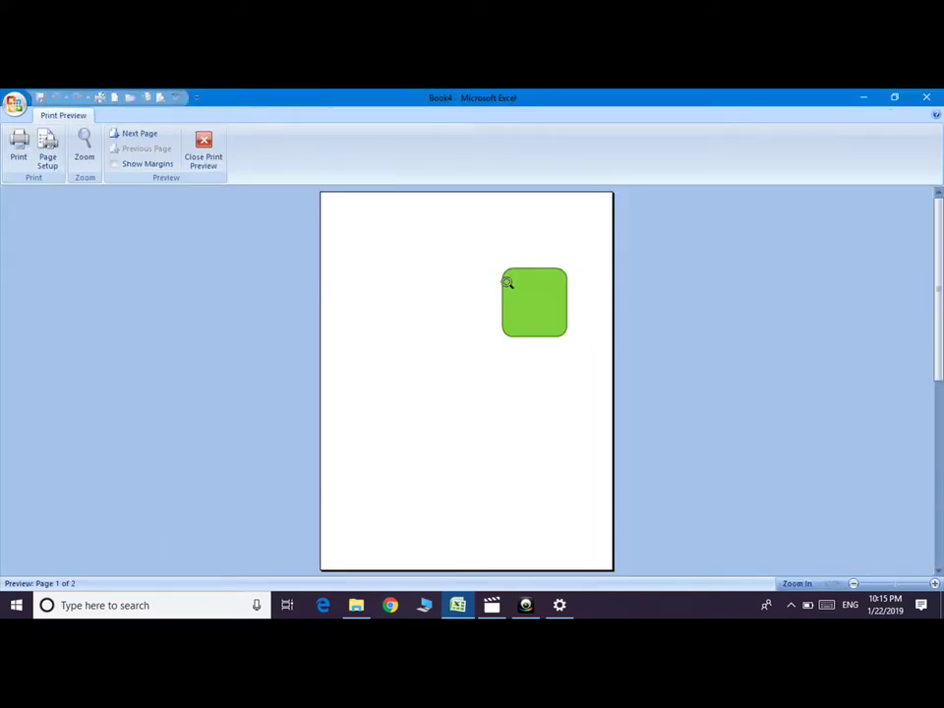
pyautogui.click(204, 153)
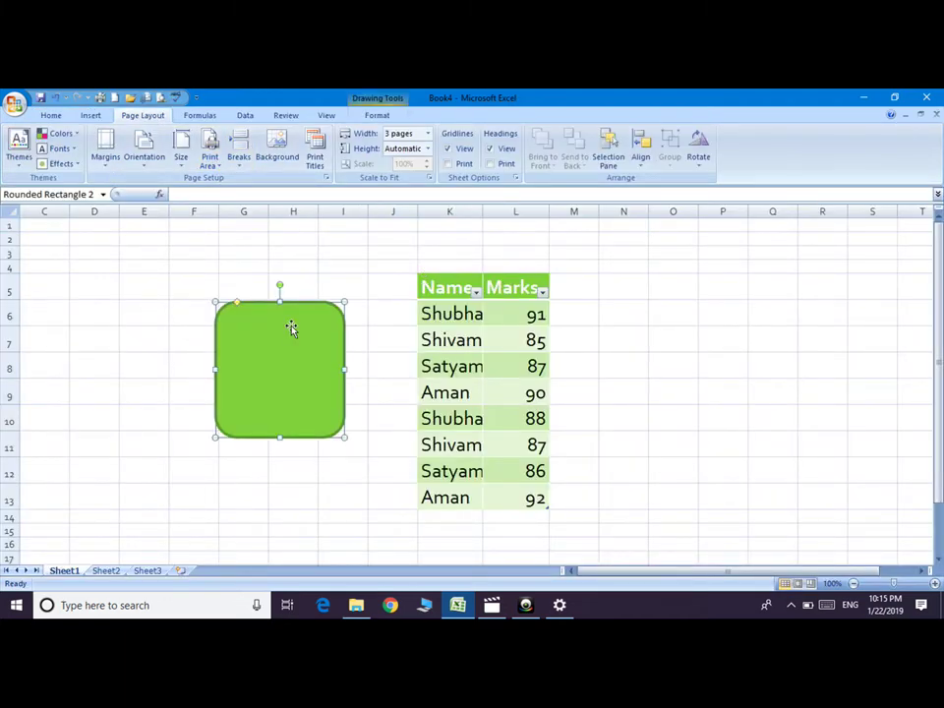
# Move the rectangle flush against Table3's left edge, select the table, and print-preview it
pyautogui.moveTo(291, 328); pyautogui.dragTo(370, 325)
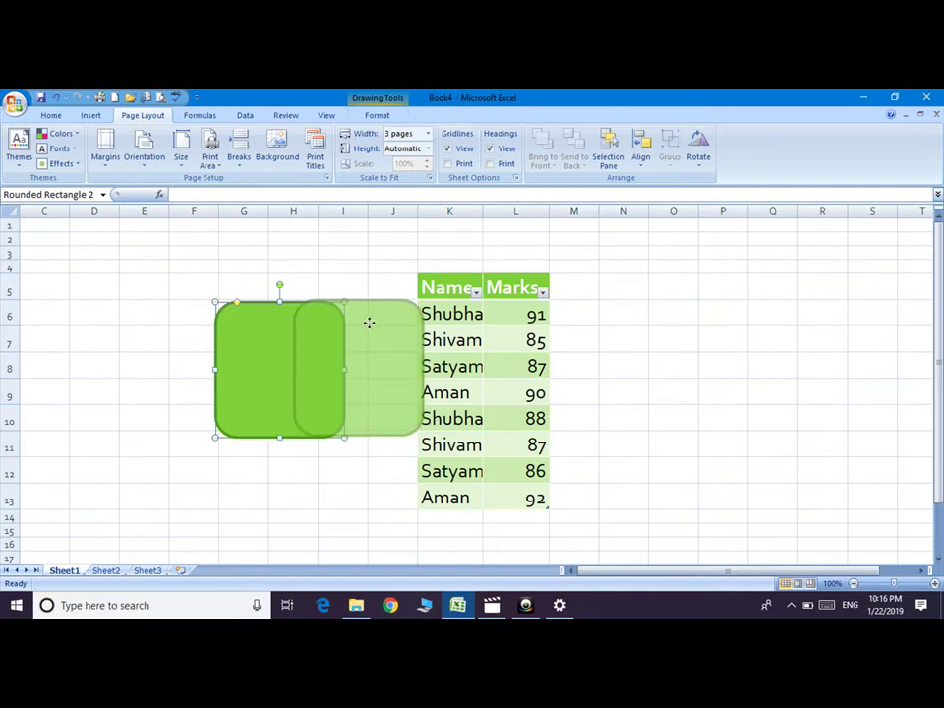
pyautogui.click(477, 306)
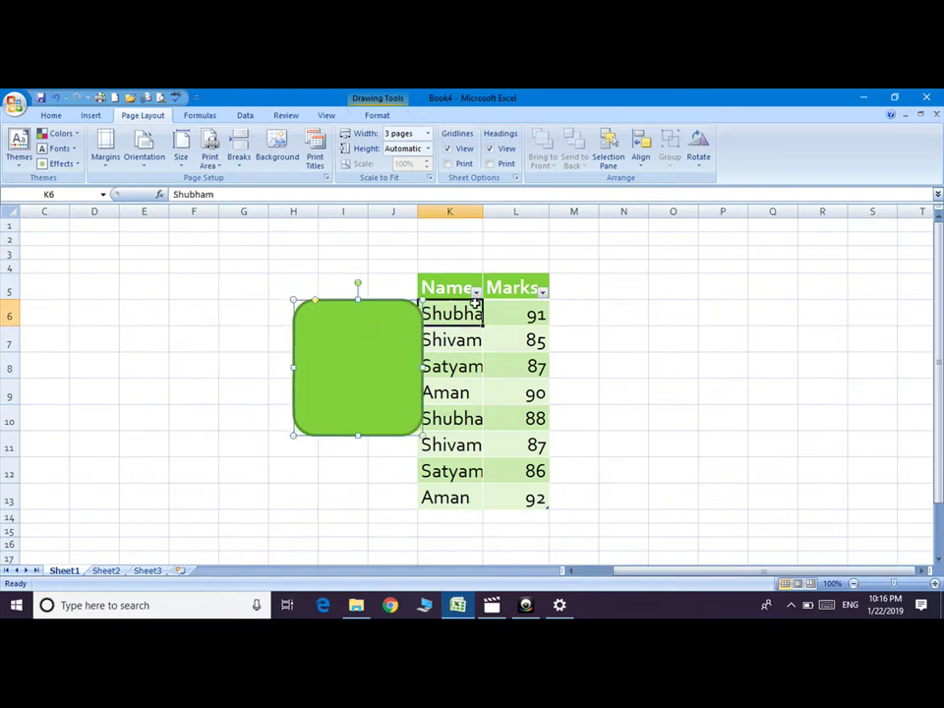
pyautogui.moveTo(430, 272); pyautogui.dragTo(526, 502)
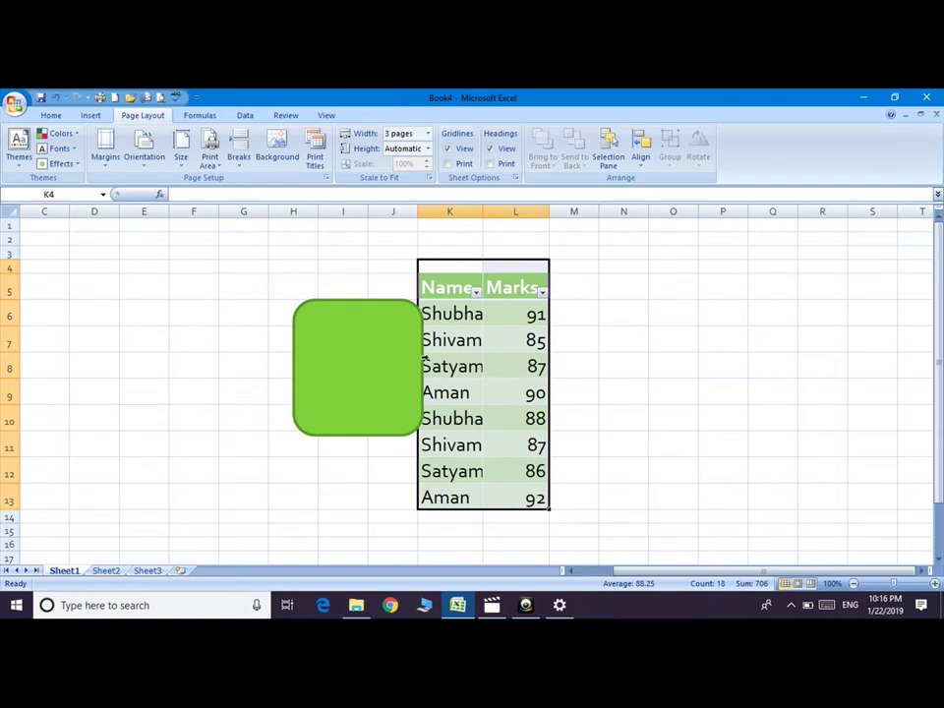
pyautogui.hotkey('ctrl', 'p')
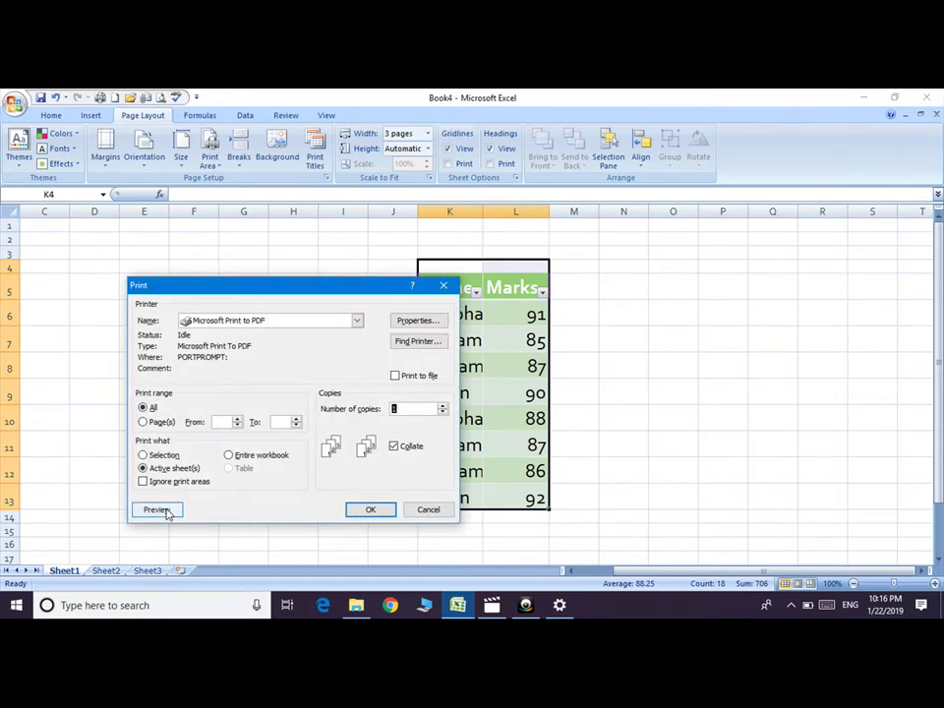
pyautogui.click(157, 510)
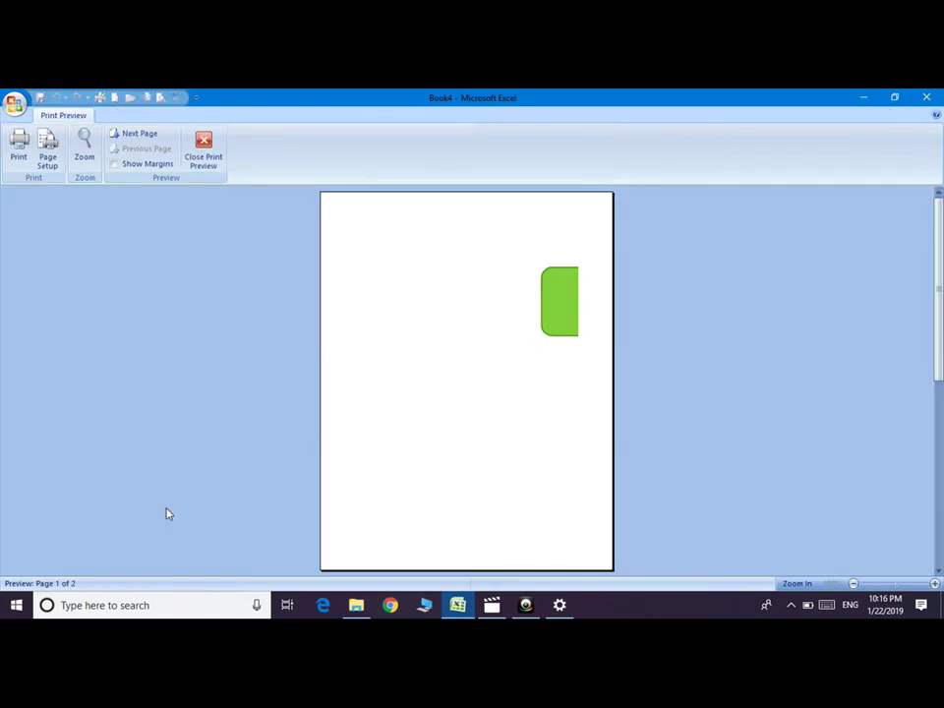
pyautogui.click(204, 153)
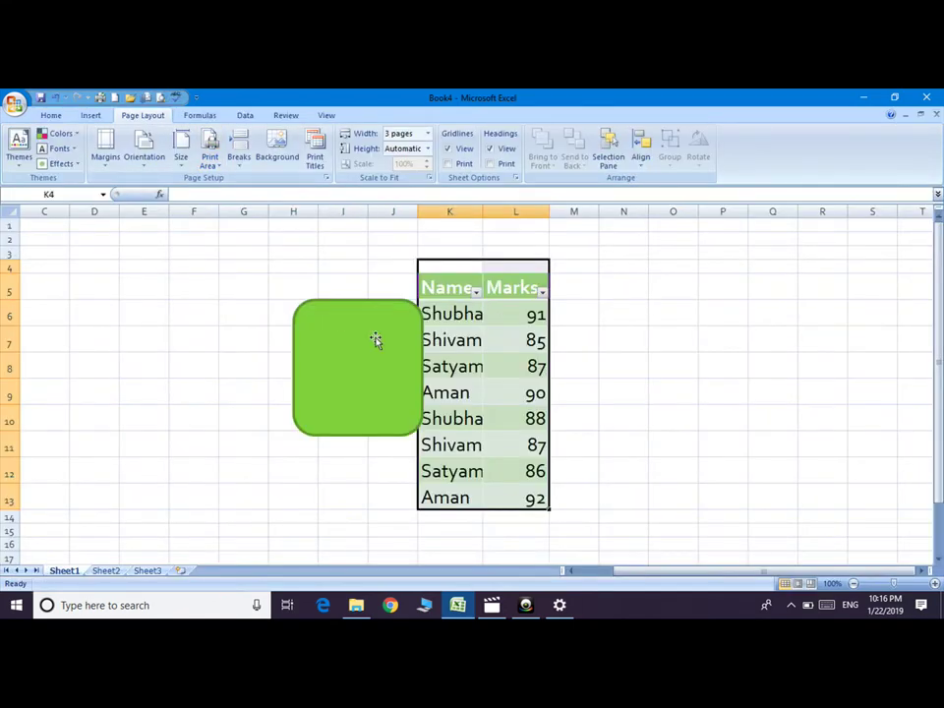
# Shift the rectangle further left and move Table3 so it starts at cell G7
pyautogui.moveTo(364, 355)
pyautogui.mouseDown()
pyautogui.moveTo(267, 342)
pyautogui.moveTo(48, 339)
pyautogui.moveTo(138, 342)
pyautogui.mouseUp()
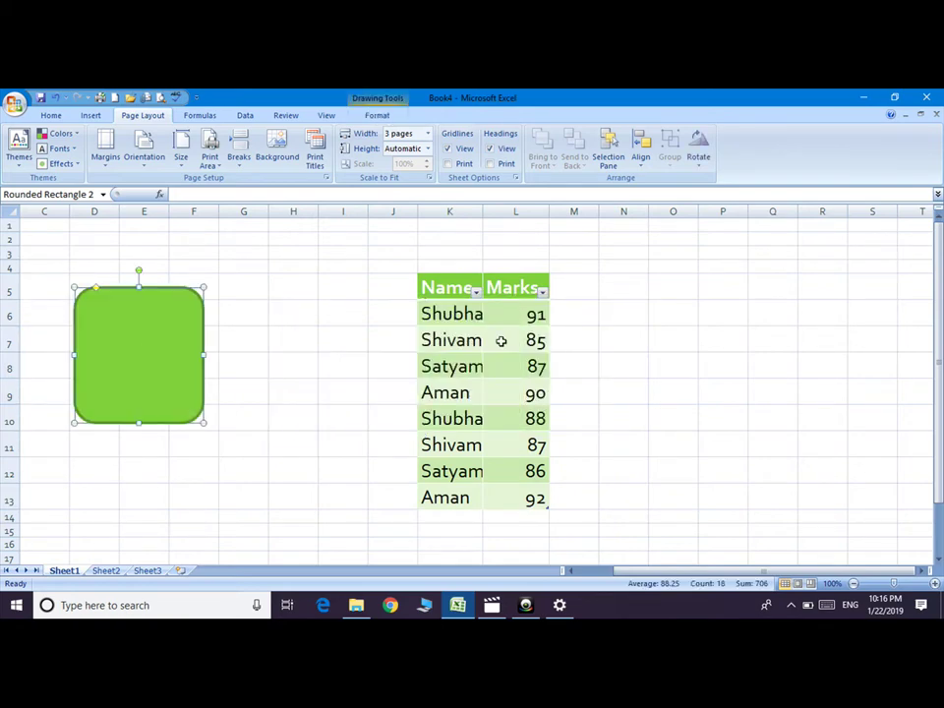
pyautogui.click(419, 276)
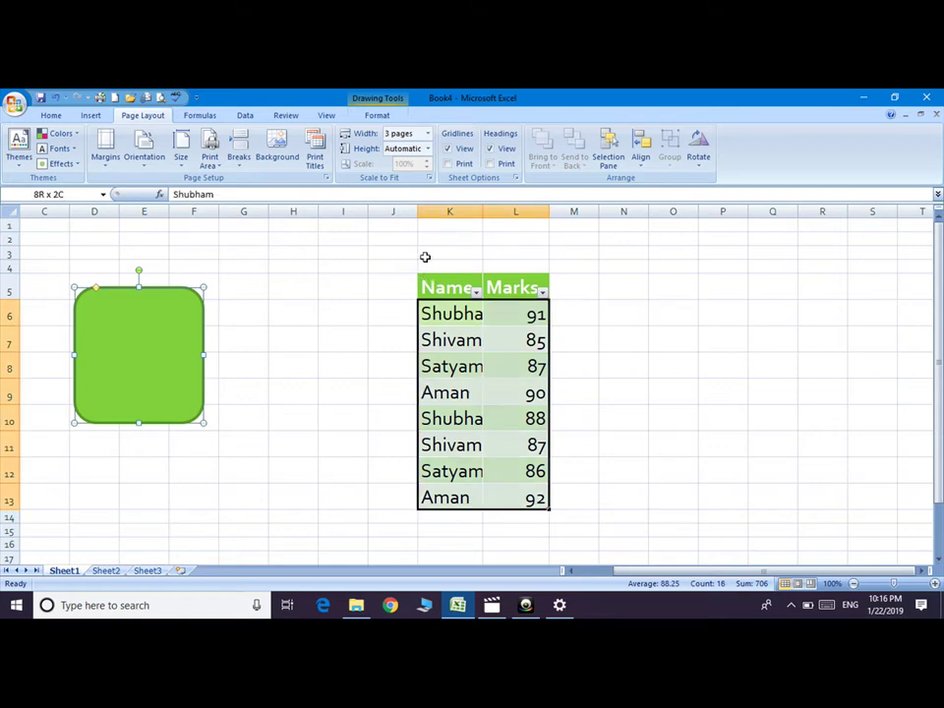
pyautogui.click(421, 276)
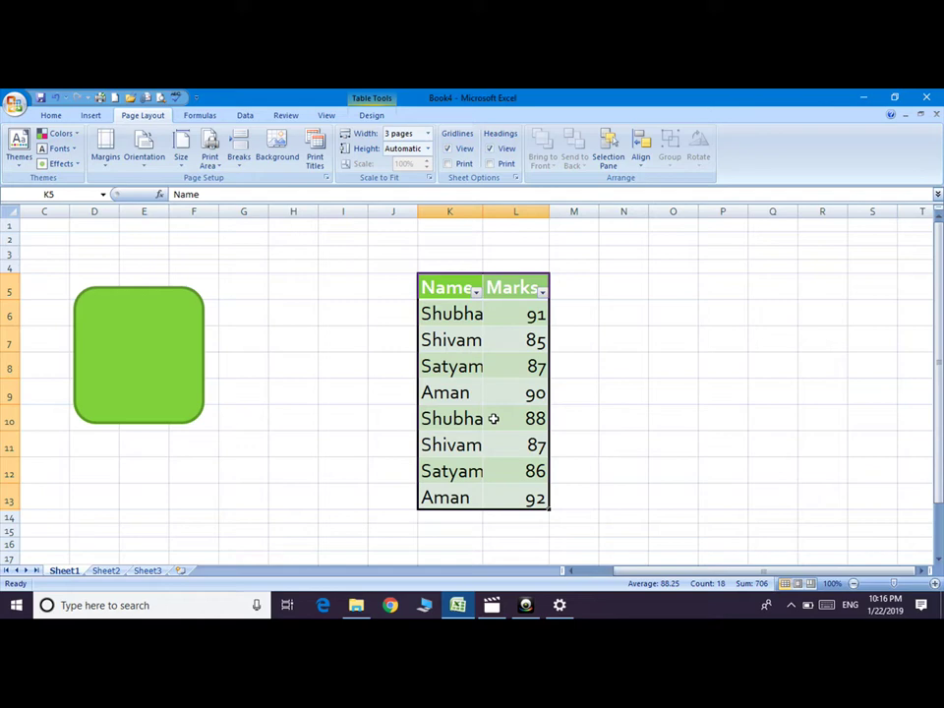
pyautogui.hotkey('ctrl', 'c')
pyautogui.click(249, 339)
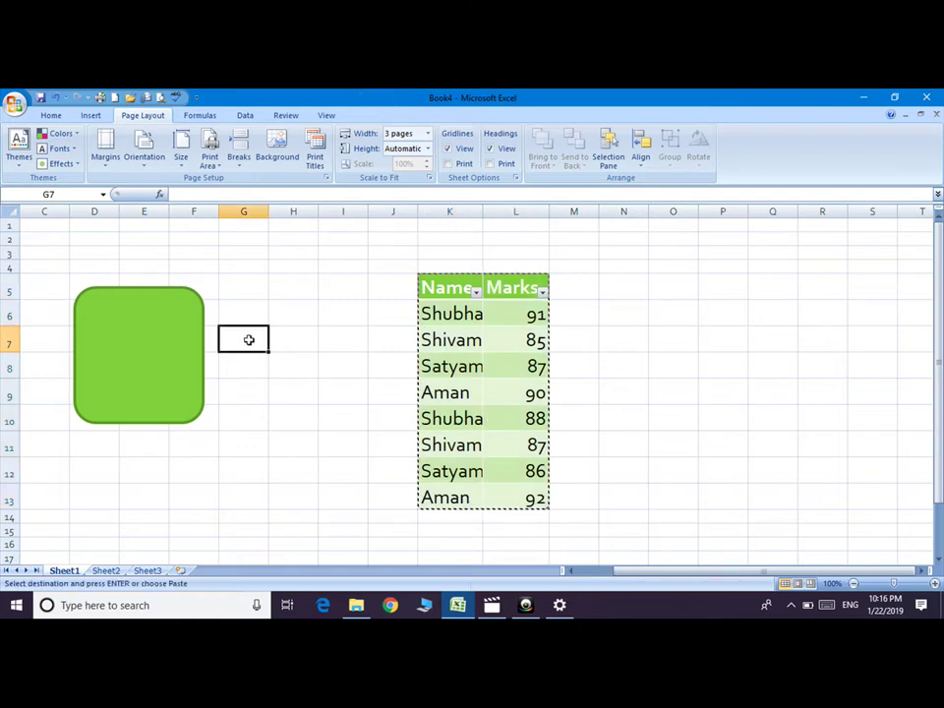
pyautogui.hotkey('ctrl', 'v')
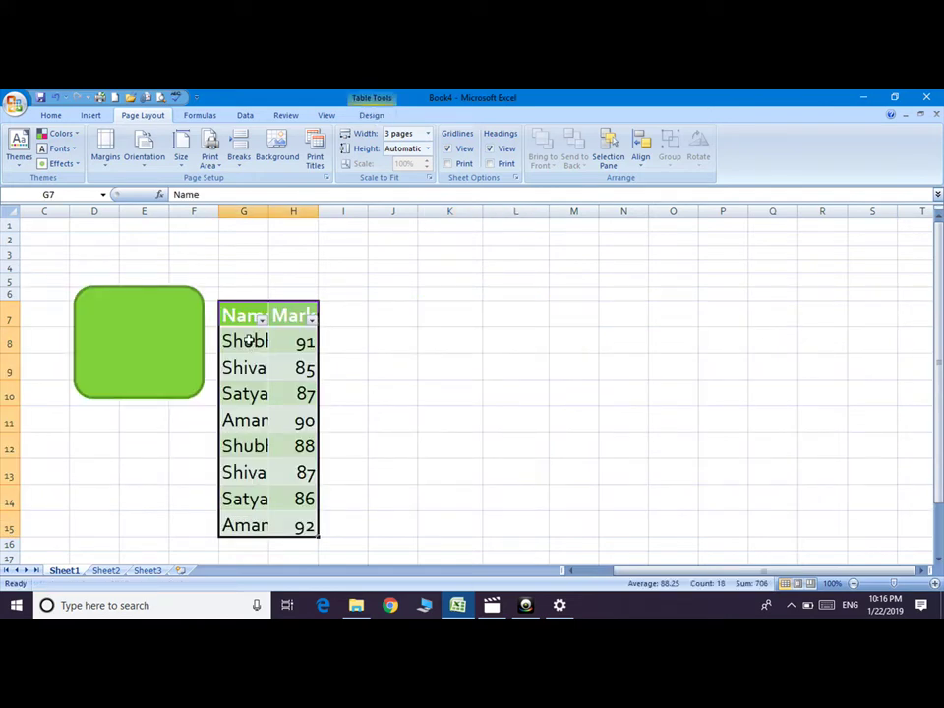
pyautogui.hotkey('ctrl', 'p')
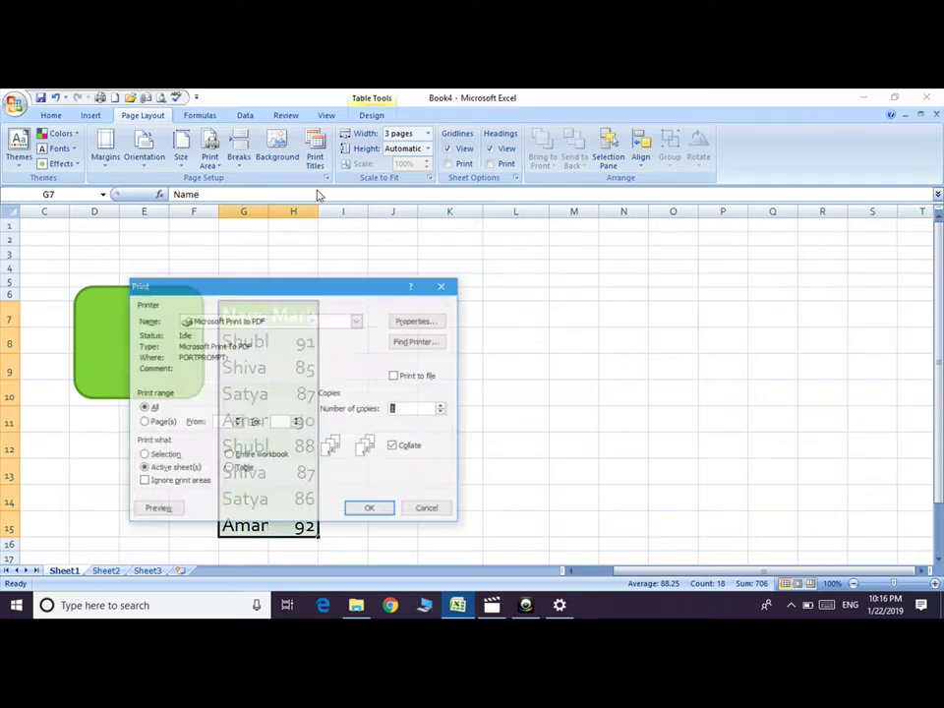
pyautogui.click(157, 509)
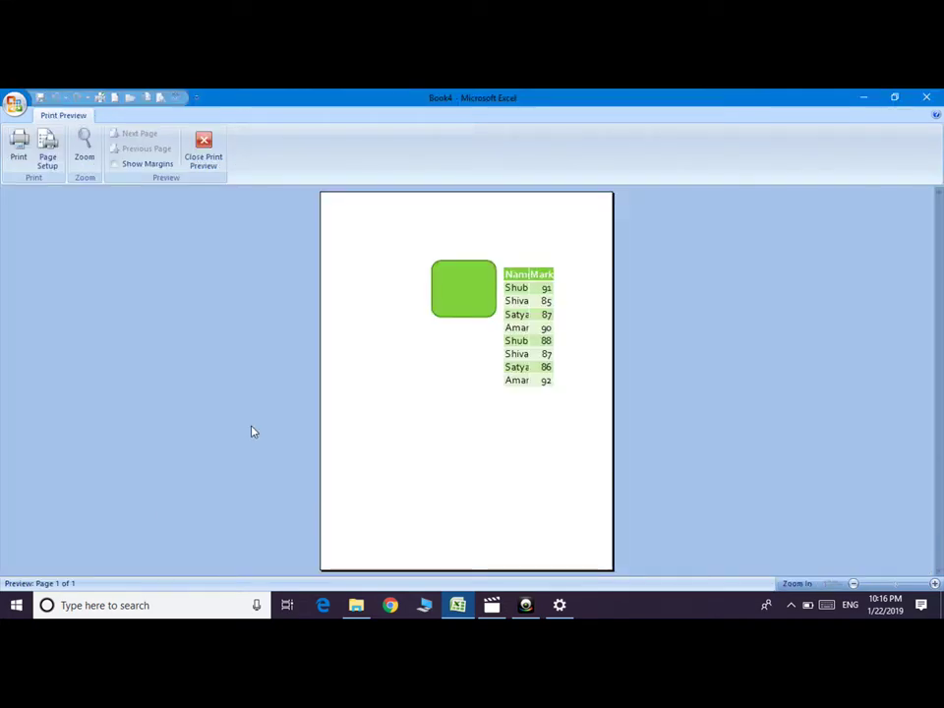
pyautogui.click(204, 152)
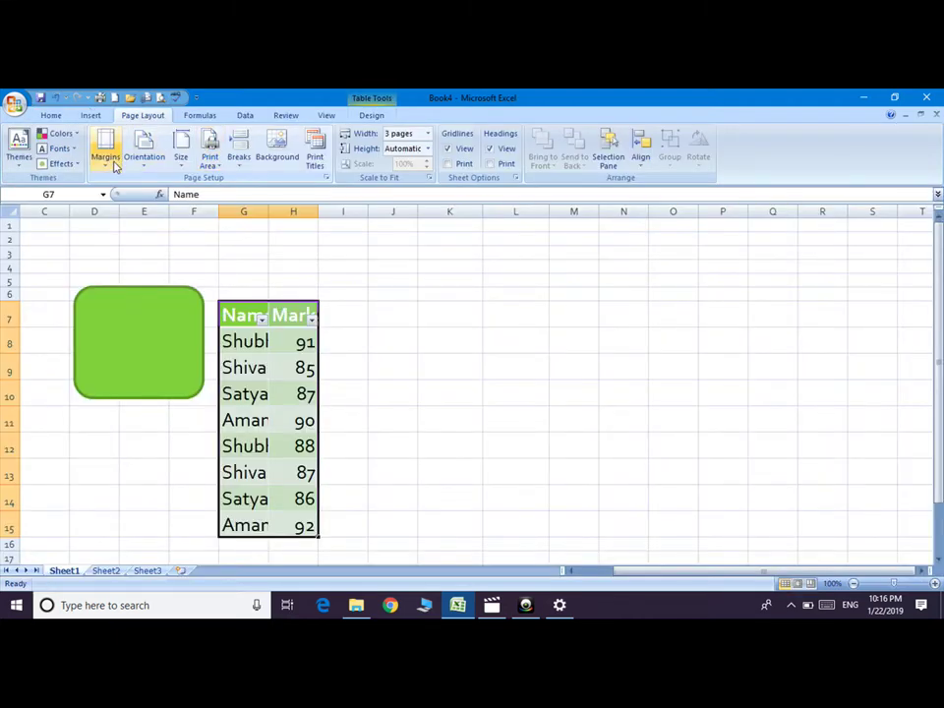
# Set Narrow margins and keep Portrait orientation, leaving the paper size unchanged
pyautogui.click(106, 152)
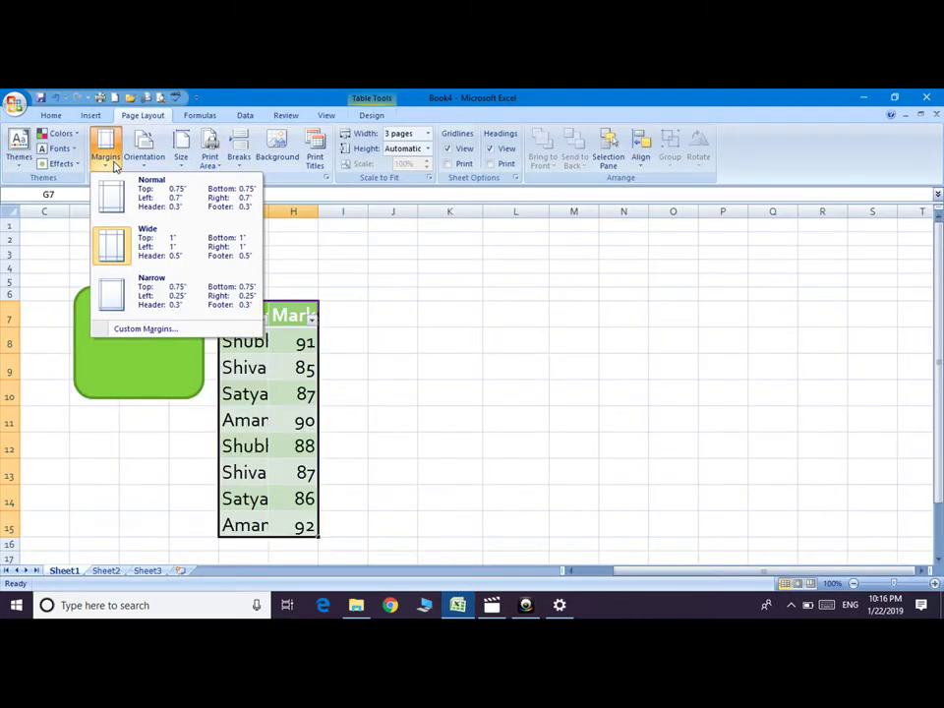
pyautogui.click(133, 306)
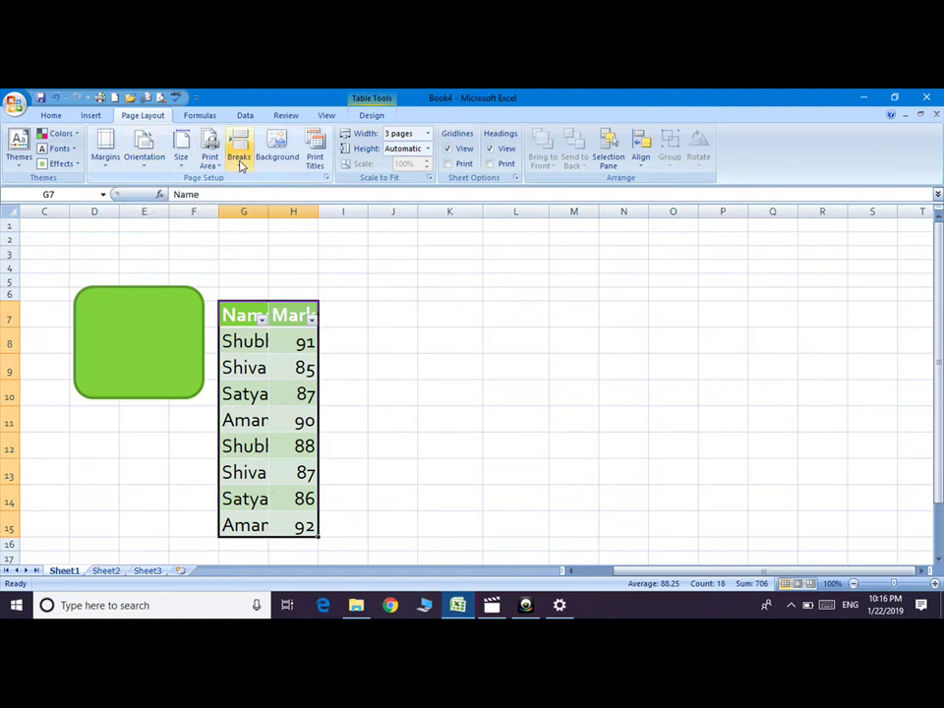
pyautogui.click(145, 163)
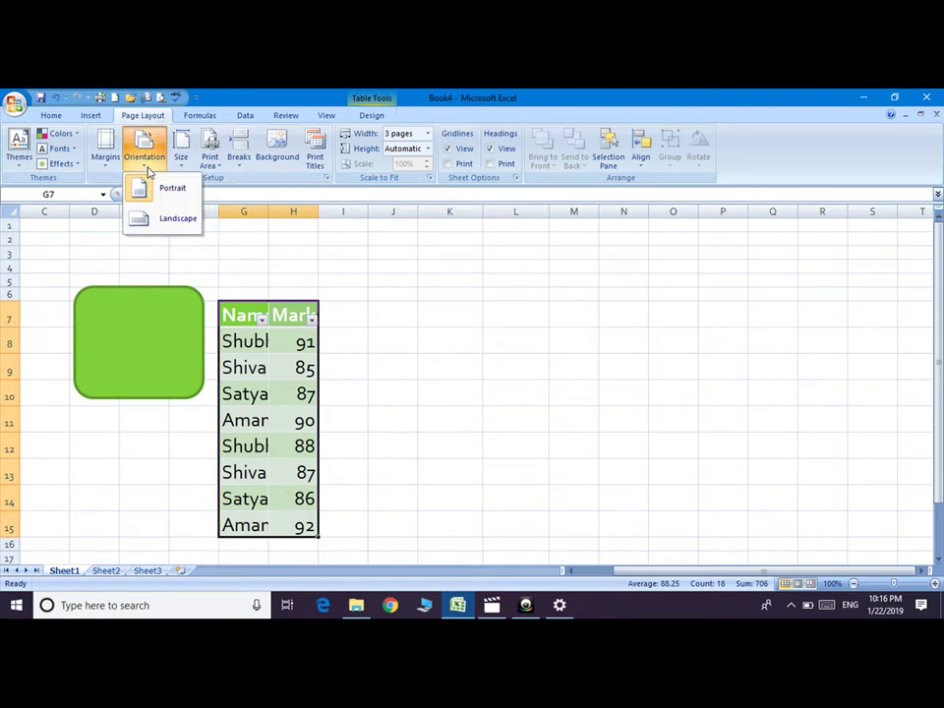
pyautogui.click(155, 221)
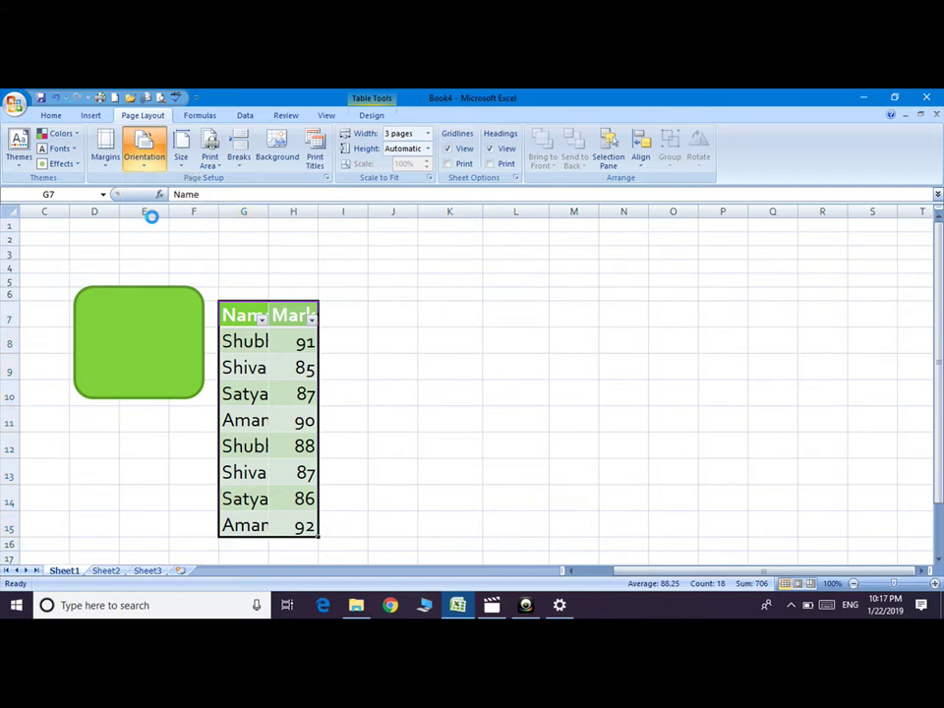
pyautogui.click(145, 155)
pyautogui.click(177, 189)
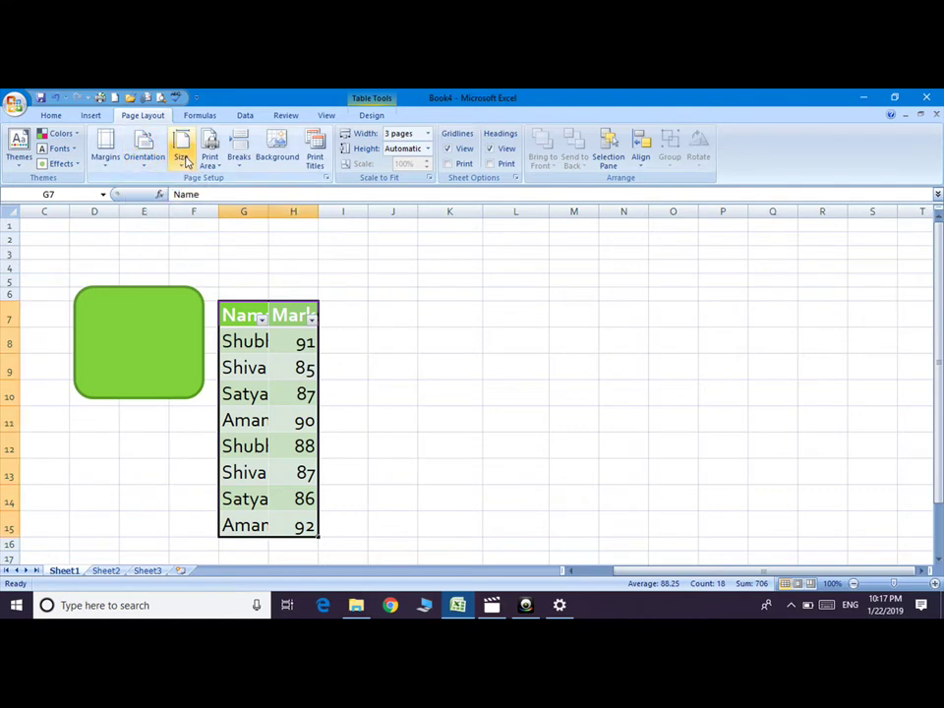
pyautogui.click(183, 157)
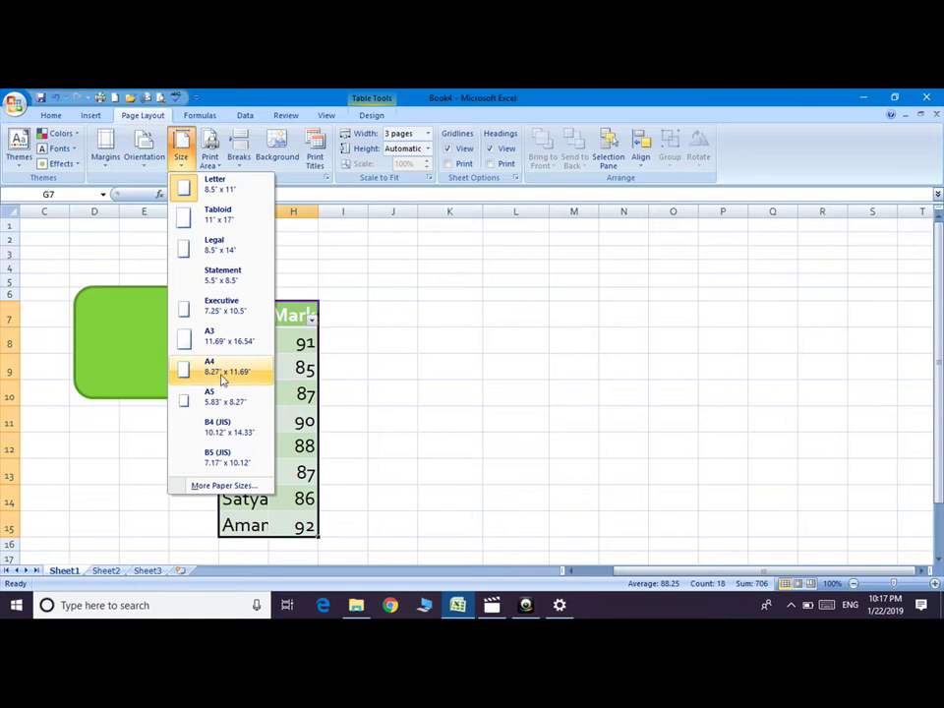
pyautogui.press('Escape')
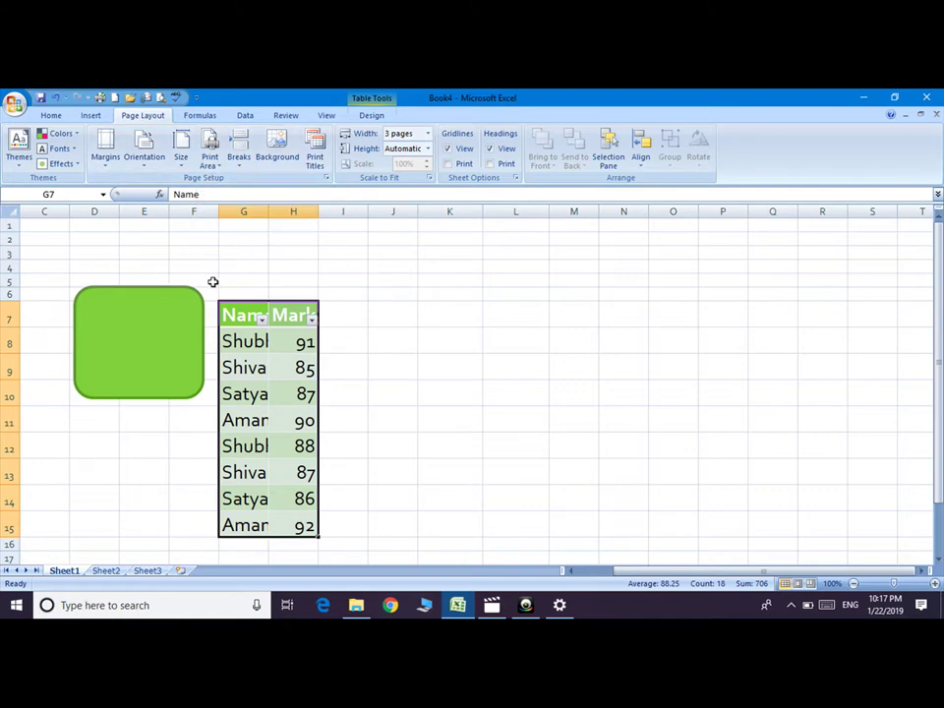
# Select F6:H15 and set it as the sheet's print area
pyautogui.click(214, 285)
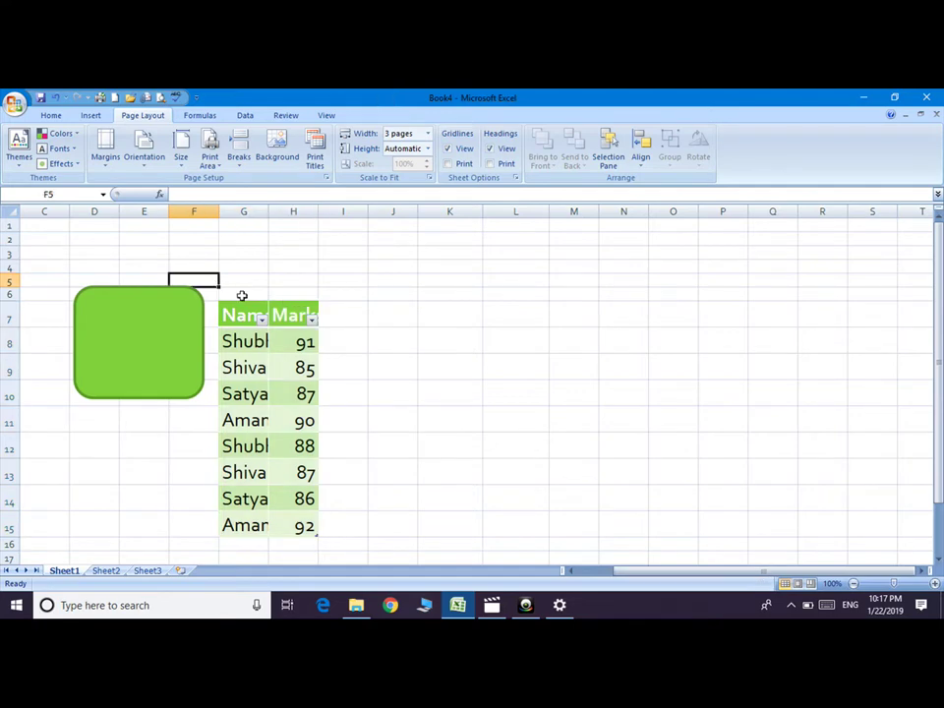
pyautogui.moveTo(206, 295)
pyautogui.mouseDown()
pyautogui.moveTo(319, 489)
pyautogui.moveTo(316, 526)
pyautogui.mouseUp()
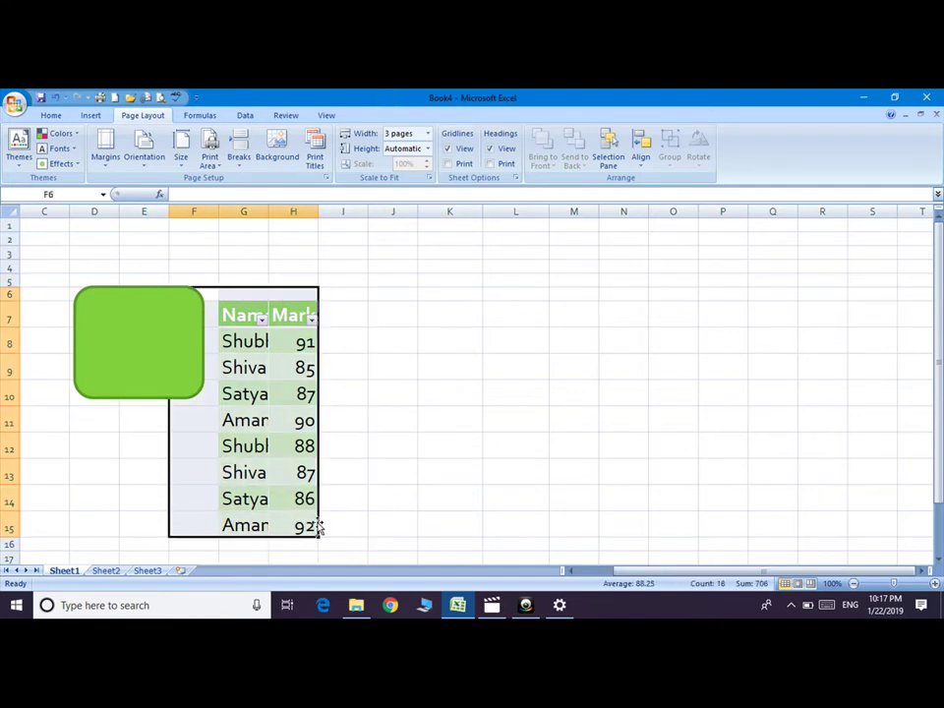
pyautogui.click(210, 162)
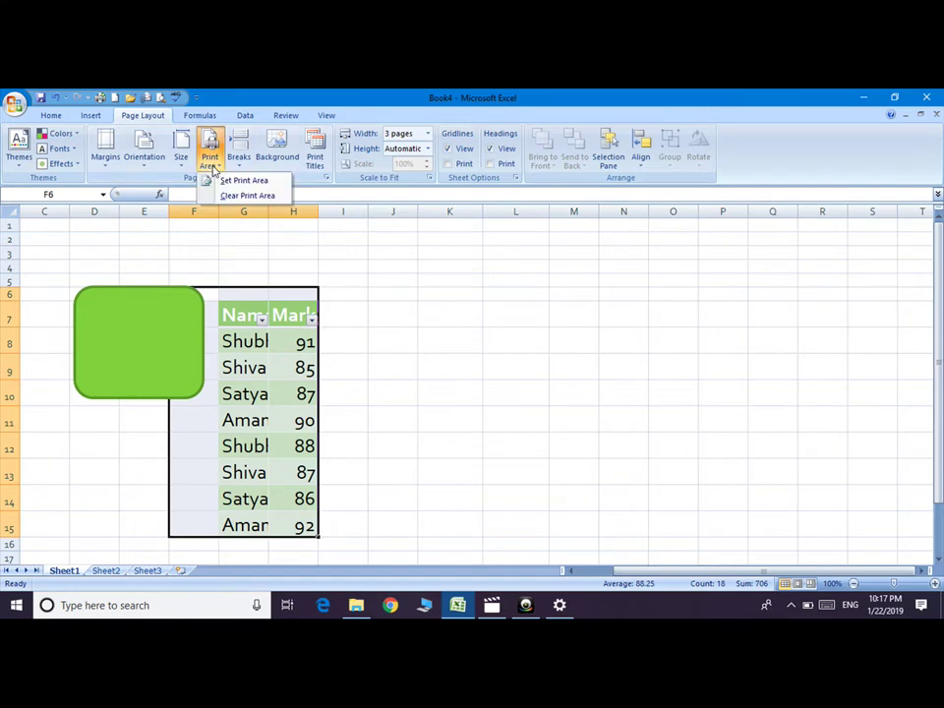
pyautogui.click(254, 183)
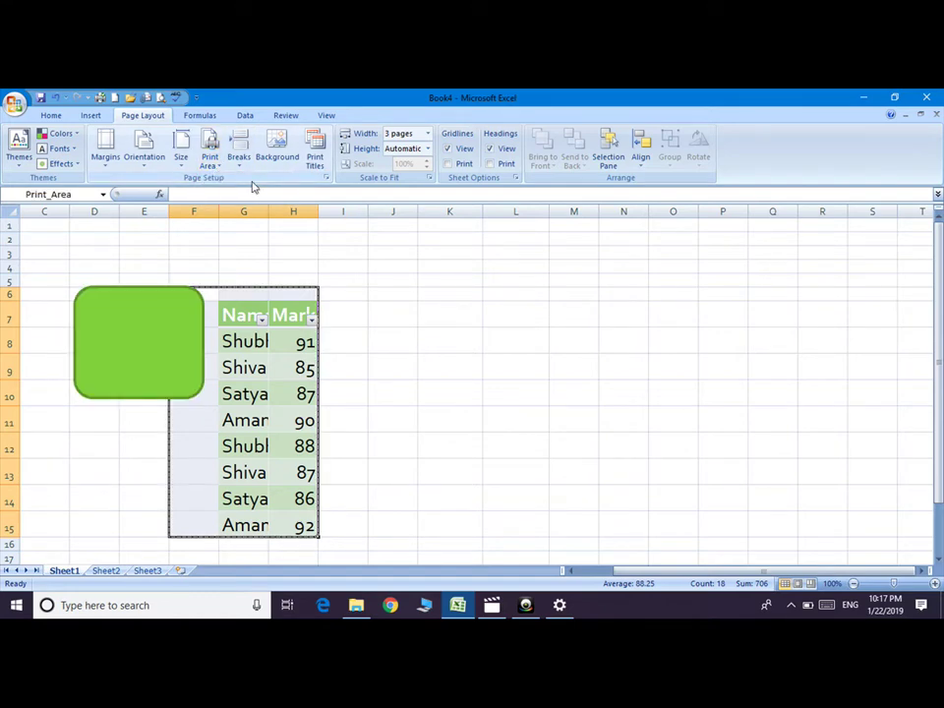
# Print-preview the F6:H15 print area, which clips the green shape to a sliver
pyautogui.hotkey('ctrl', 'p')
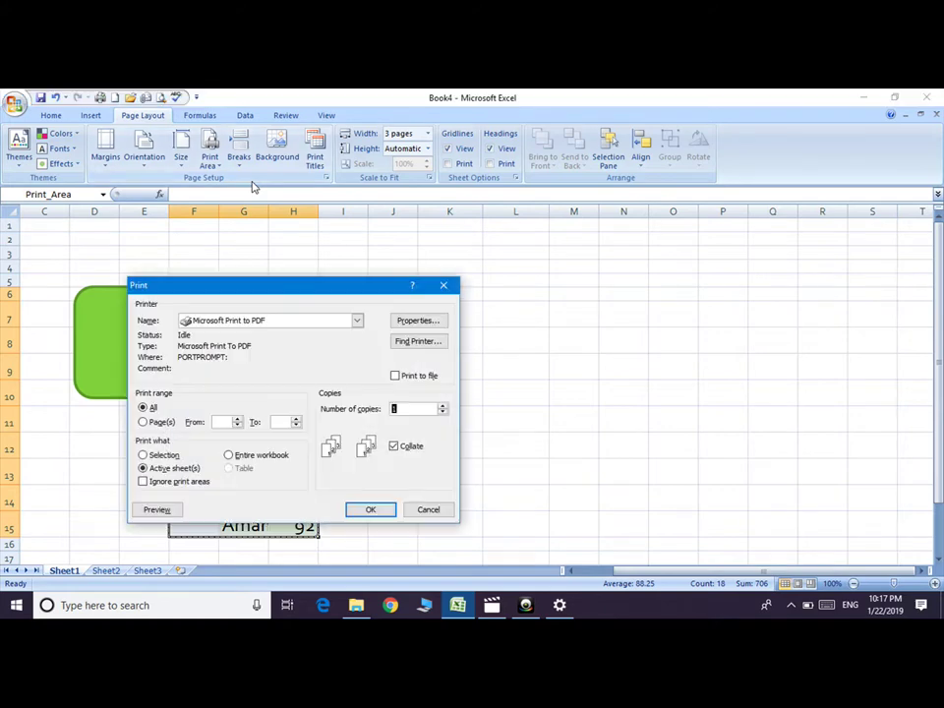
pyautogui.click(157, 510)
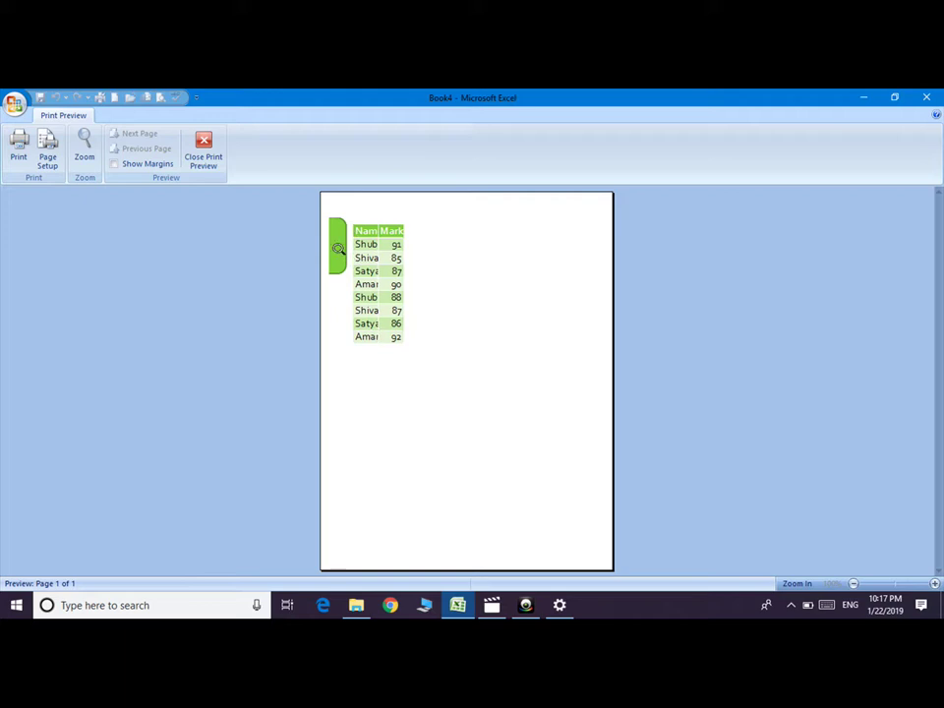
pyautogui.click(208, 154)
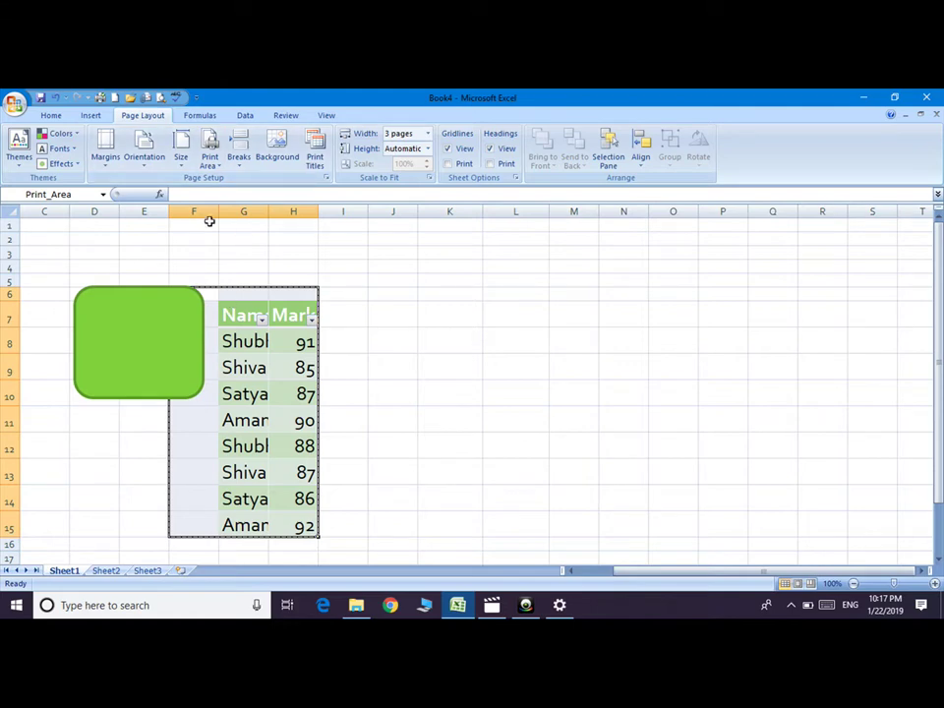
# Clear the table's print area and insert a page break above row 6
pyautogui.click(209, 159)
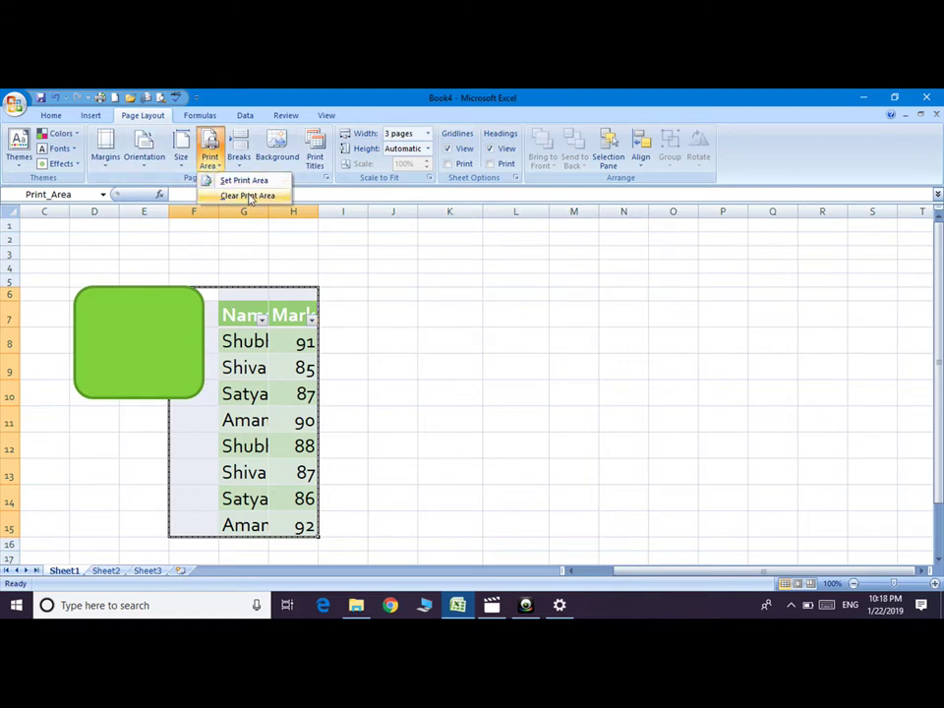
pyautogui.click(249, 195)
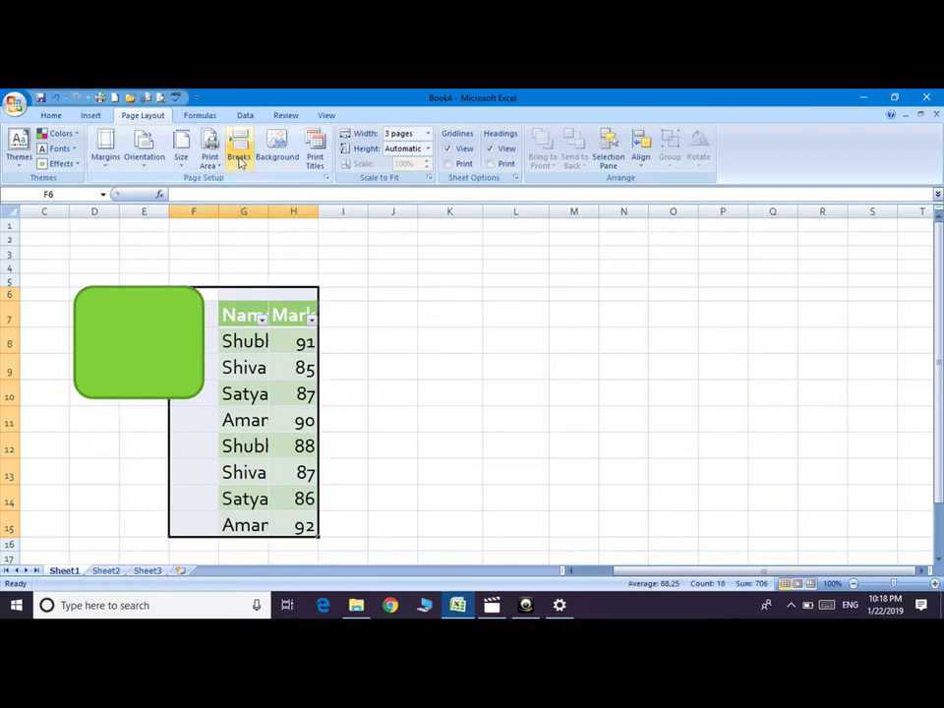
pyautogui.click(240, 159)
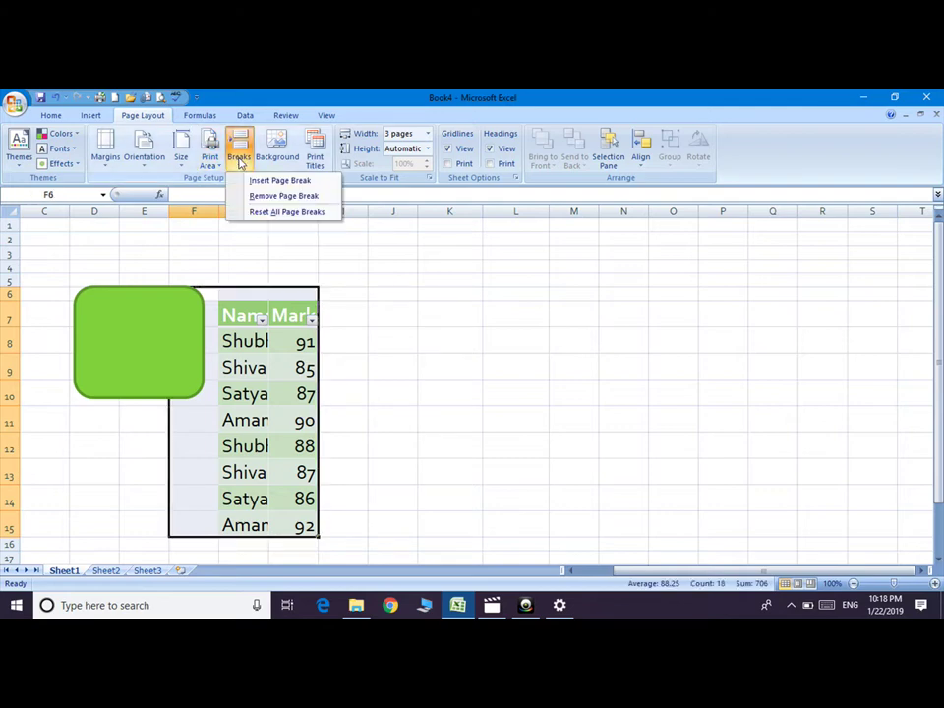
pyautogui.click(282, 181)
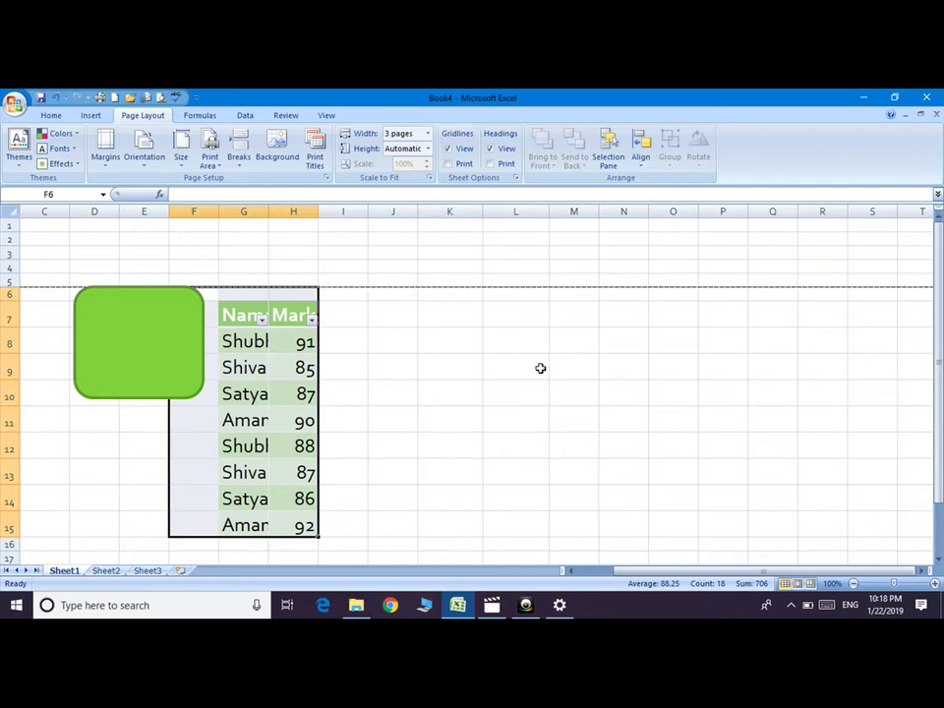
# Insert a page break above row 16 from cell H16, then remove it again
pyautogui.moveTo(939, 287)
pyautogui.mouseDown()
pyautogui.moveTo(939, 295)
pyautogui.moveTo(939, 236)
pyautogui.mouseUp()
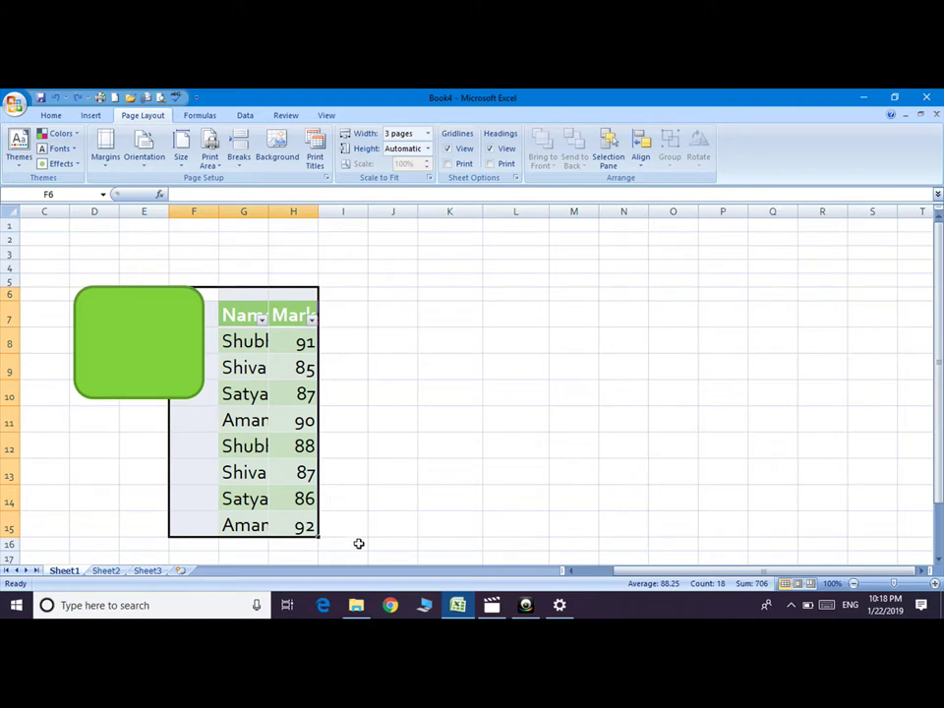
pyautogui.click(335, 527)
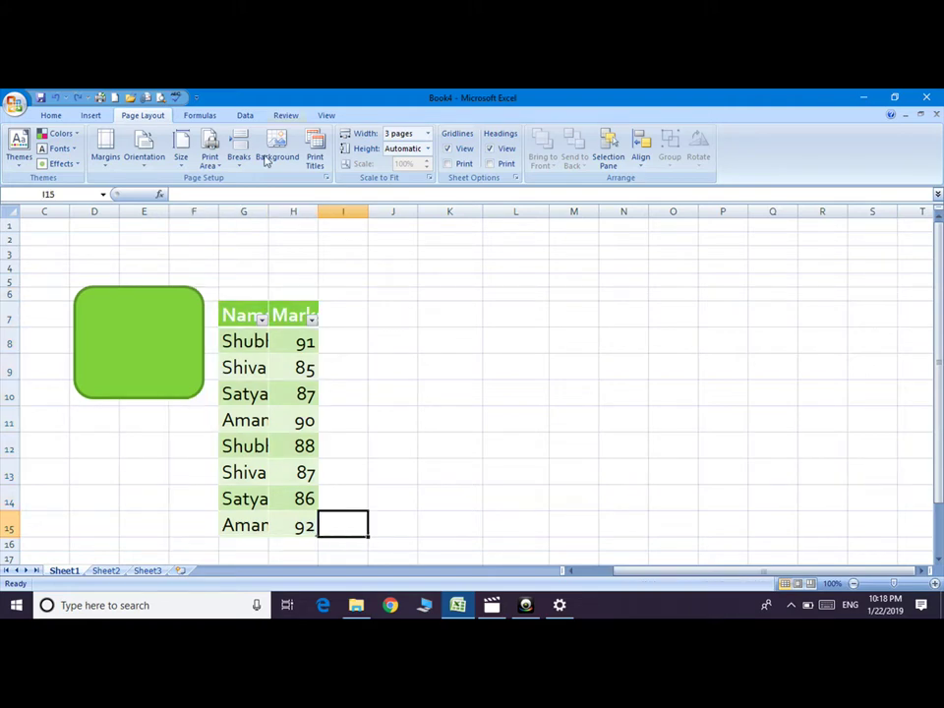
pyautogui.click(311, 543)
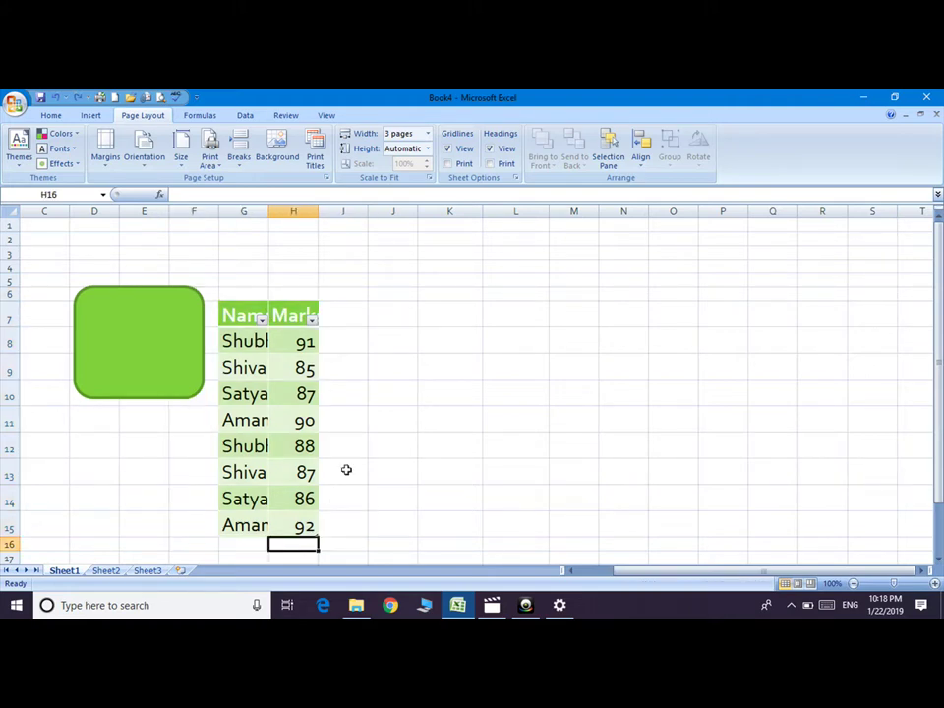
pyautogui.click(239, 152)
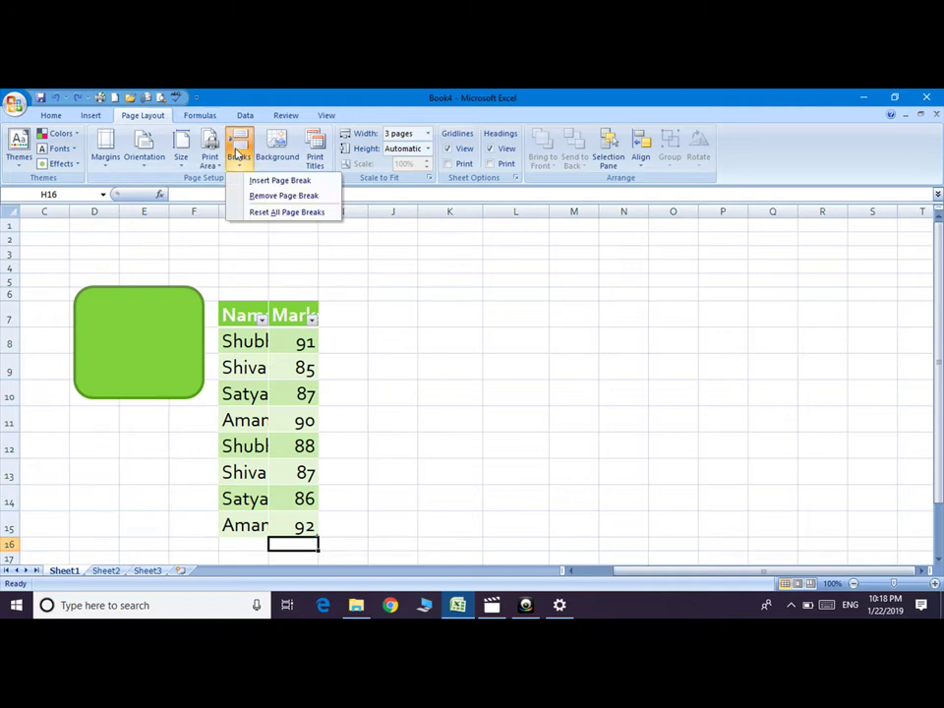
pyautogui.click(281, 181)
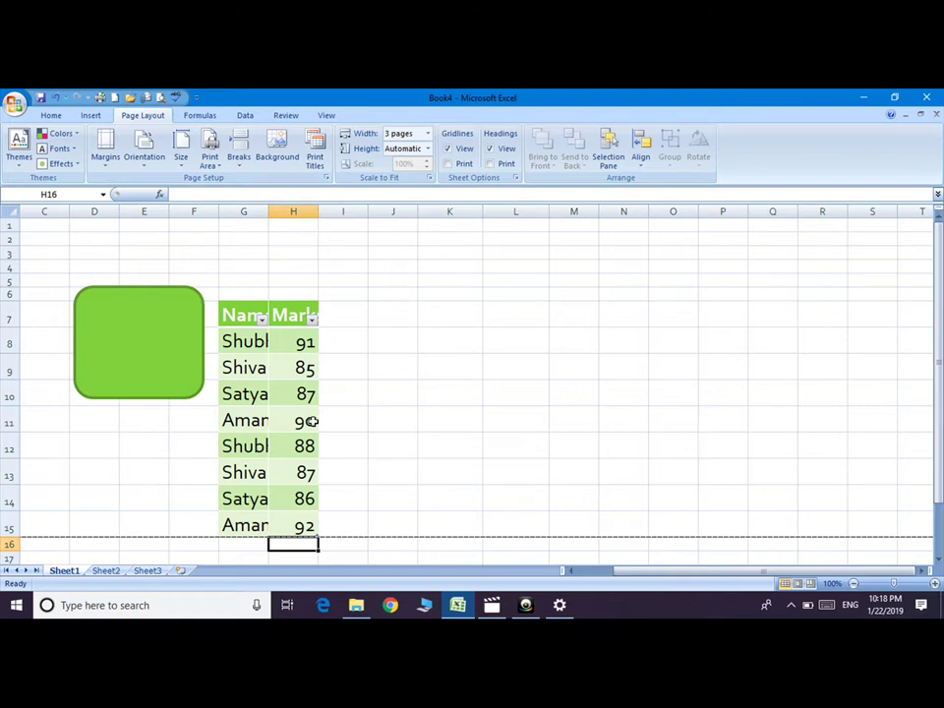
pyautogui.click(246, 158)
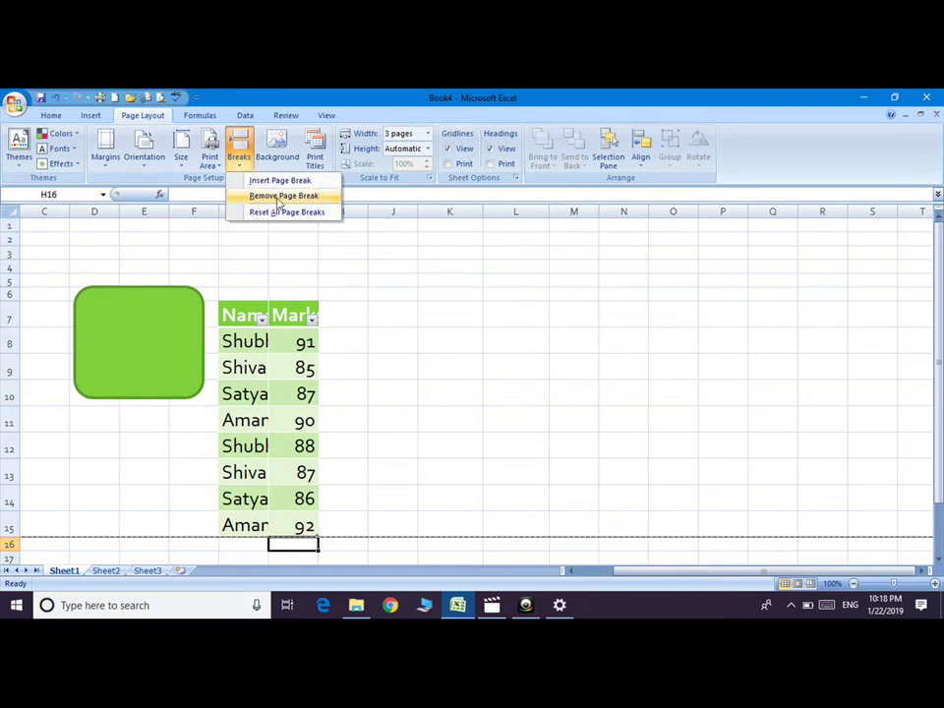
pyautogui.click(277, 196)
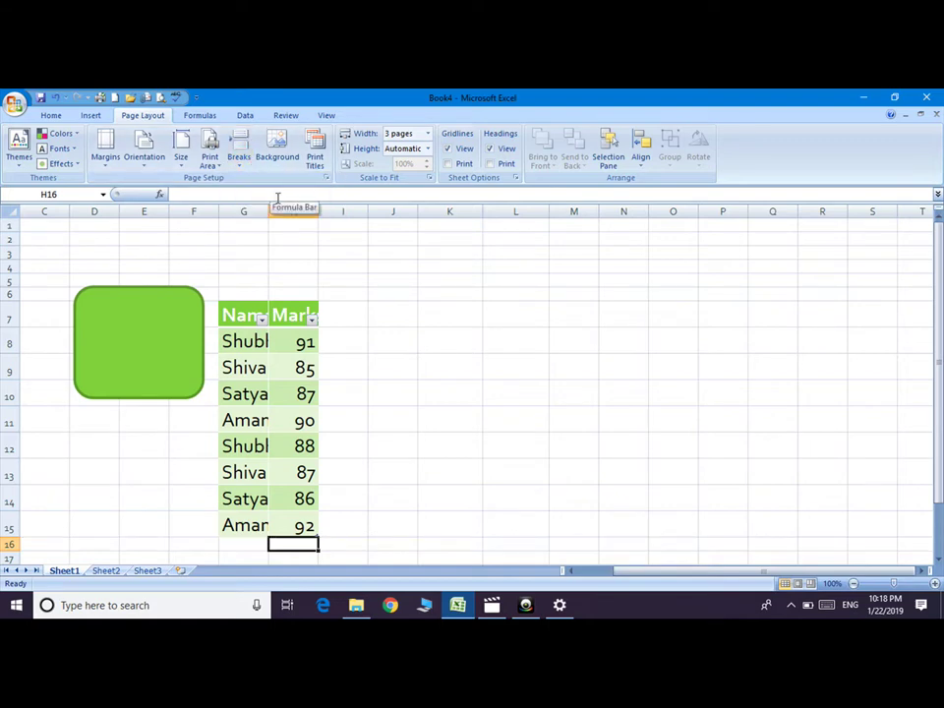
pyautogui.click(240, 160)
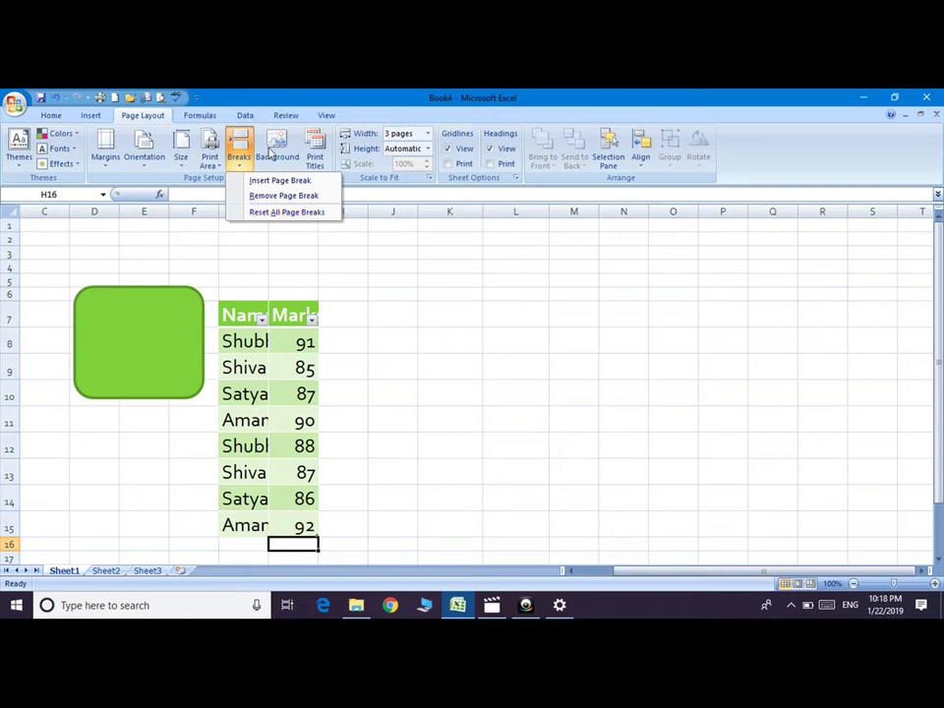
# Apply picture IMG-20180929-WA0003 as the worksheet background
pyautogui.click(280, 154)
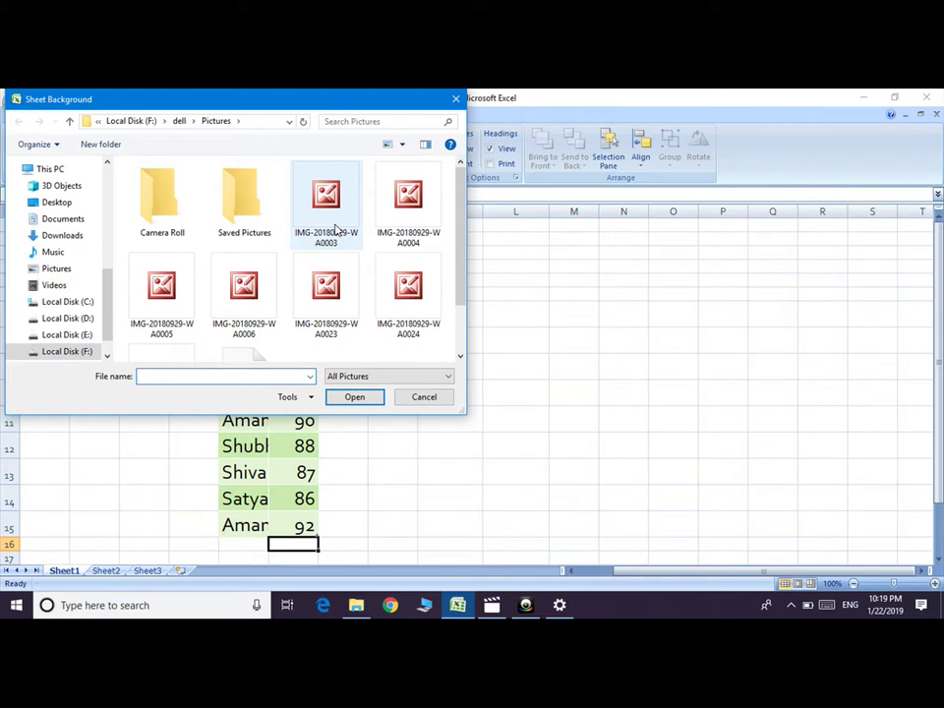
pyautogui.click(337, 229)
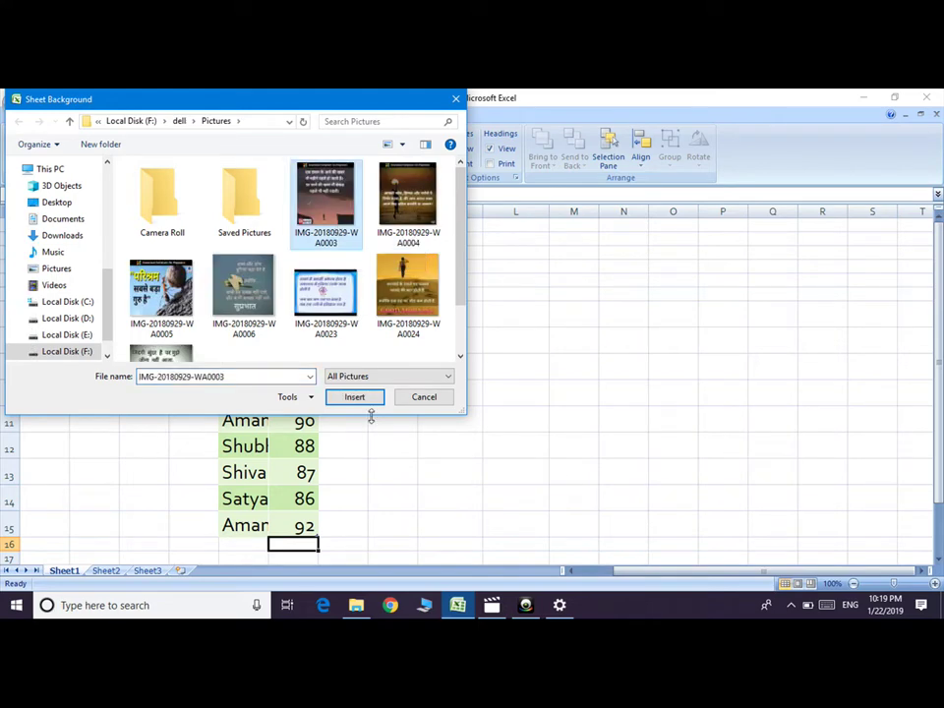
pyautogui.click(369, 397)
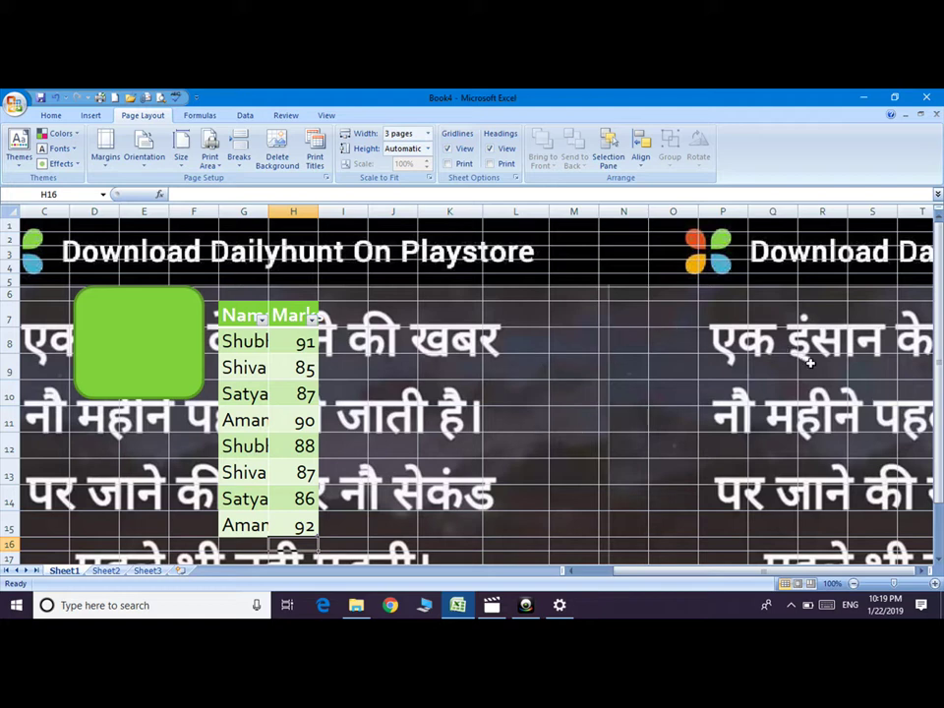
pyautogui.moveTo(937, 327); pyautogui.dragTo(937, 381)
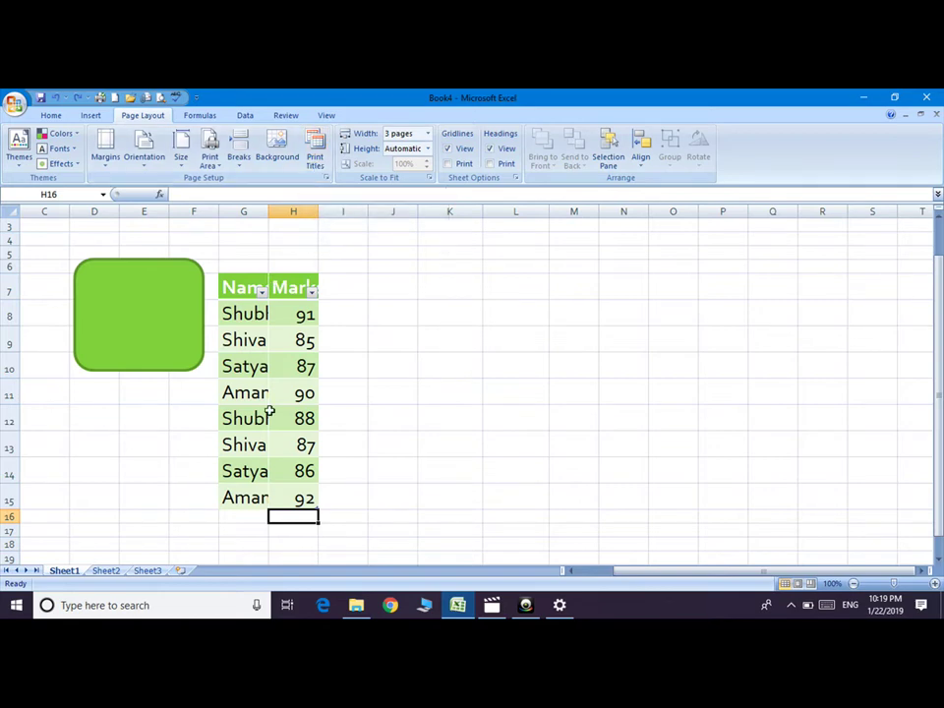
# Switch to Sheet2, page through its two-page print preview, and close it
pyautogui.click(107, 571)
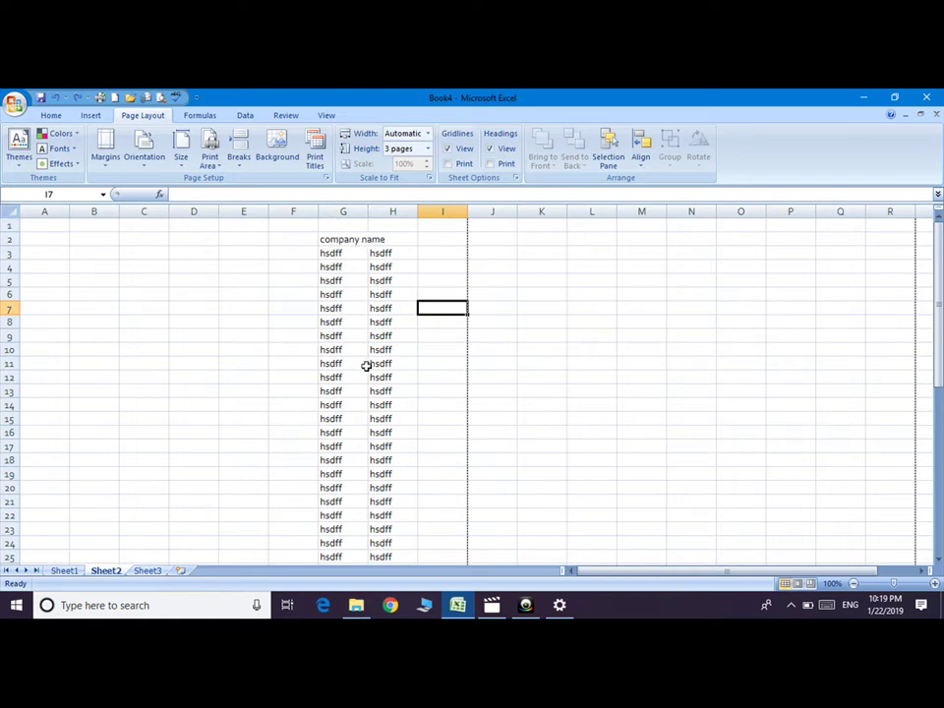
pyautogui.hotkey('ctrl', 'p')
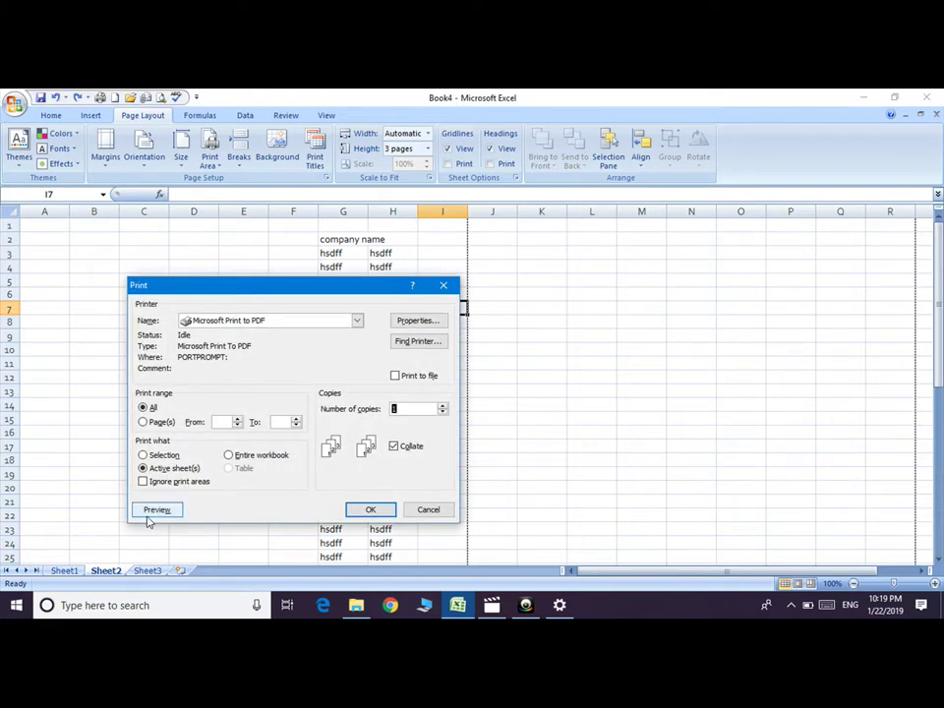
pyautogui.click(157, 510)
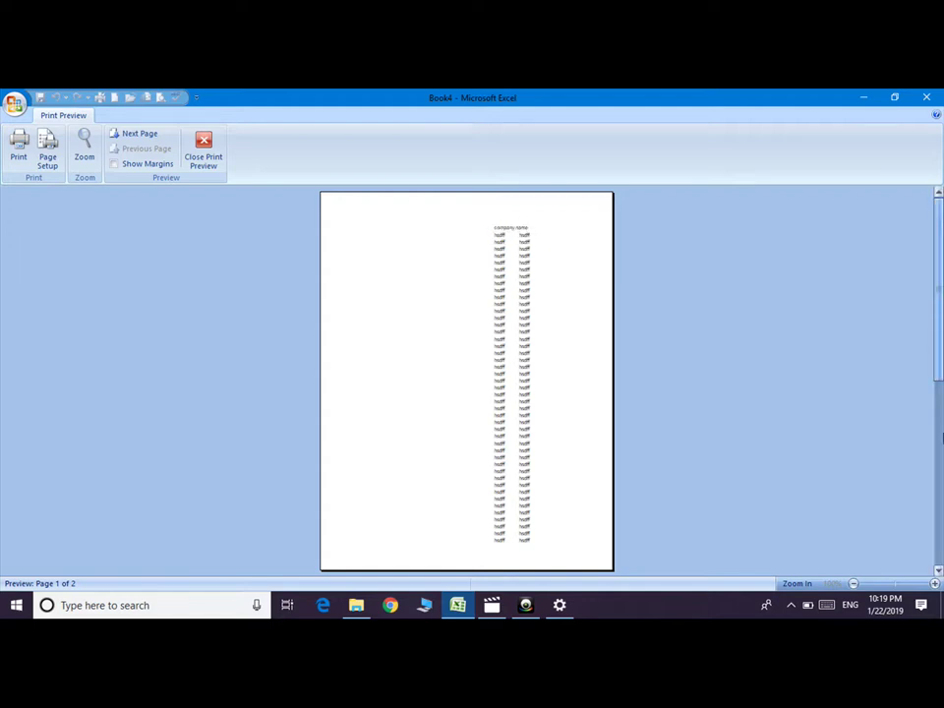
pyautogui.scroll(-1, 939, 349)
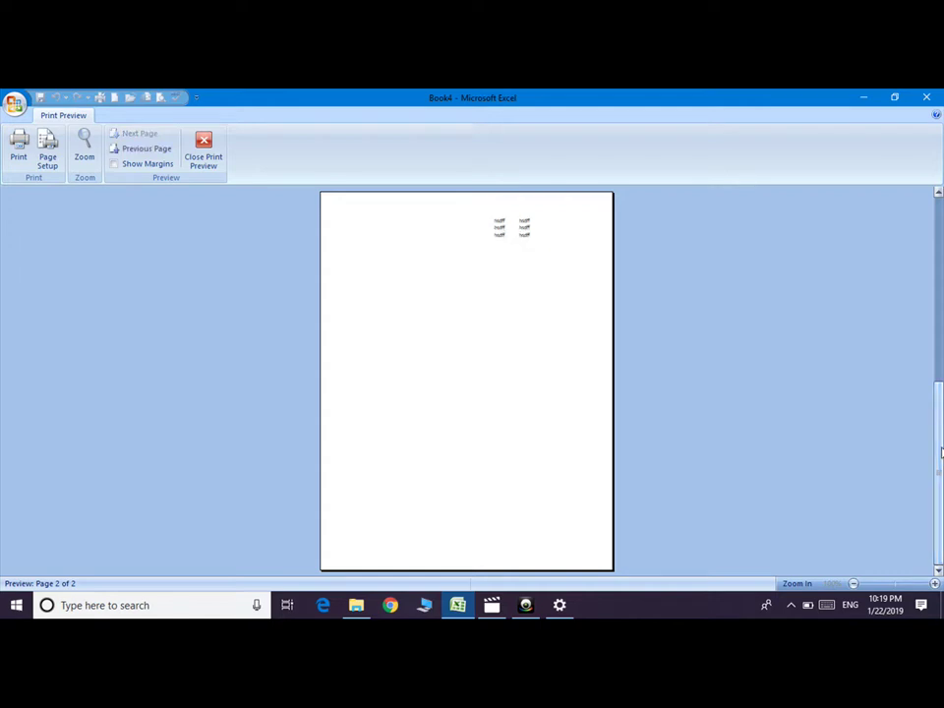
pyautogui.scroll(1, 939, 445)
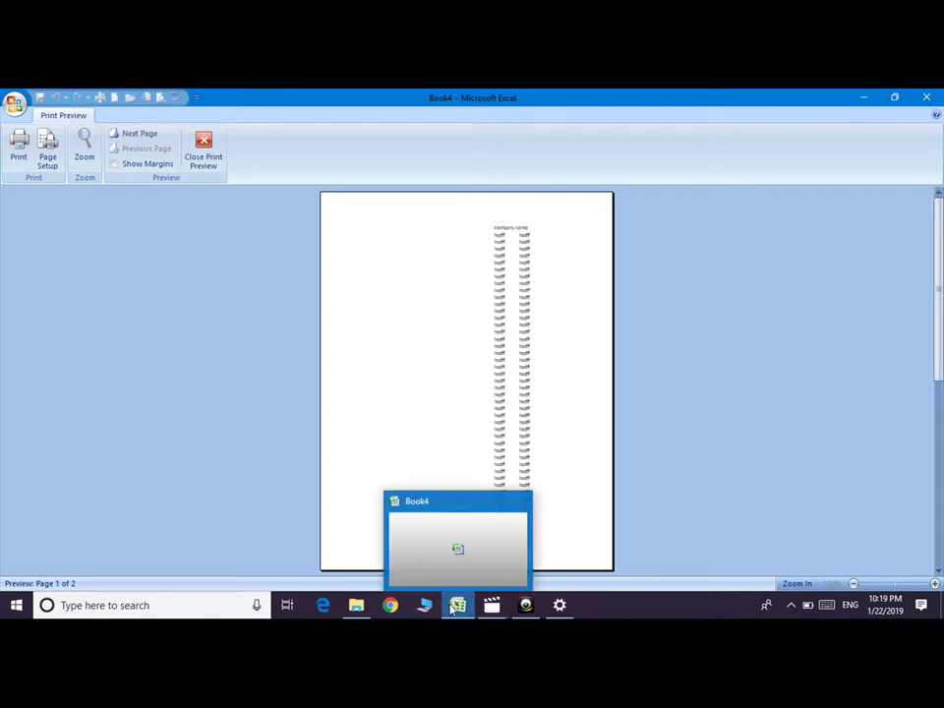
pyautogui.click(455, 606)
pyautogui.click(462, 568)
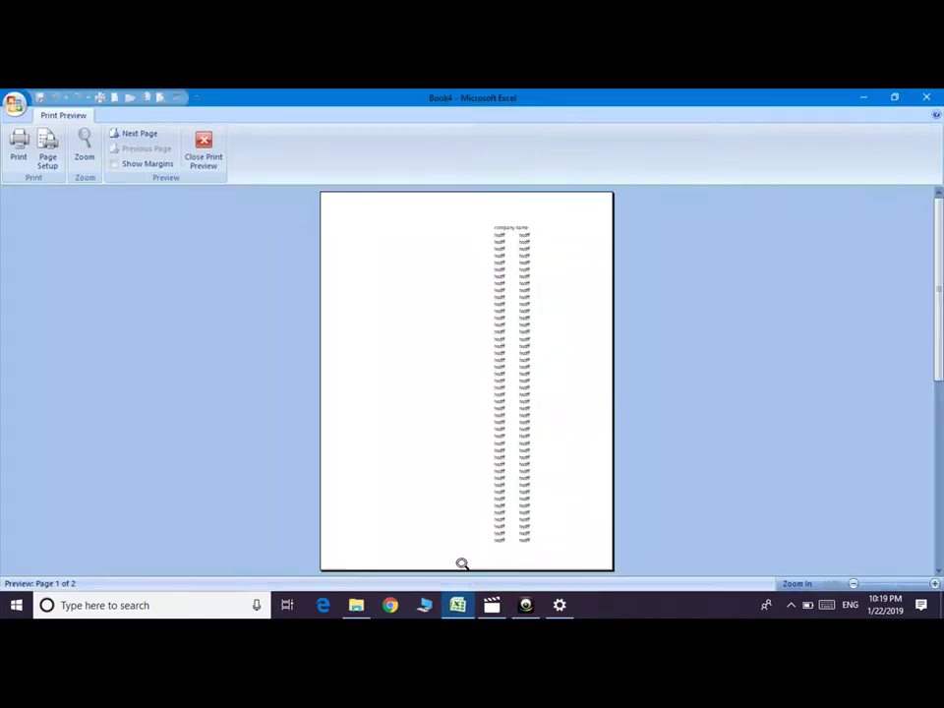
pyautogui.click(203, 157)
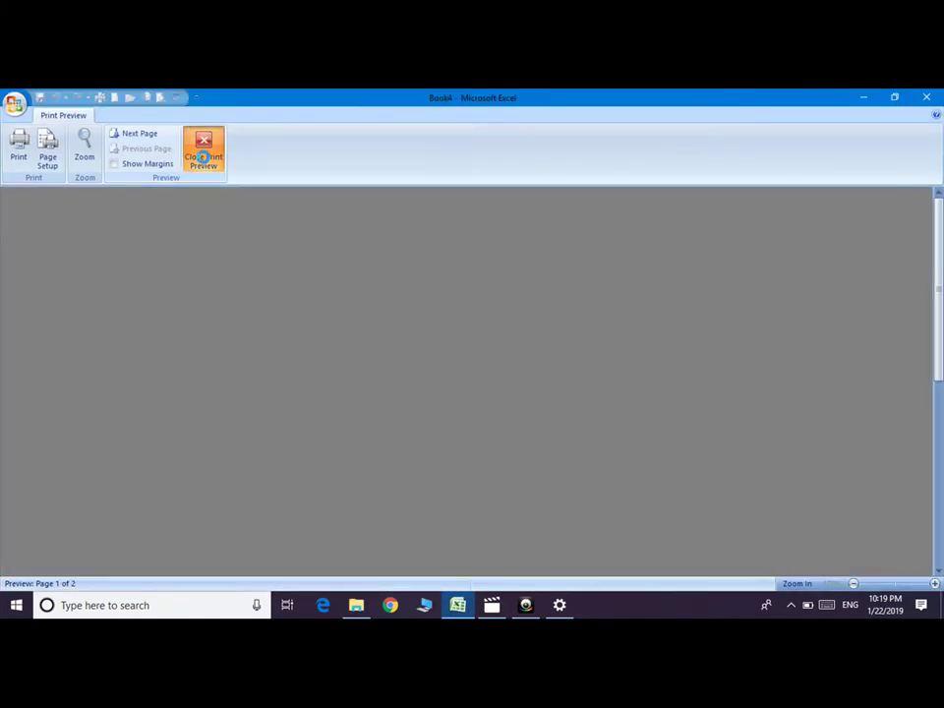
pyautogui.moveTo(328, 236); pyautogui.dragTo(383, 239)
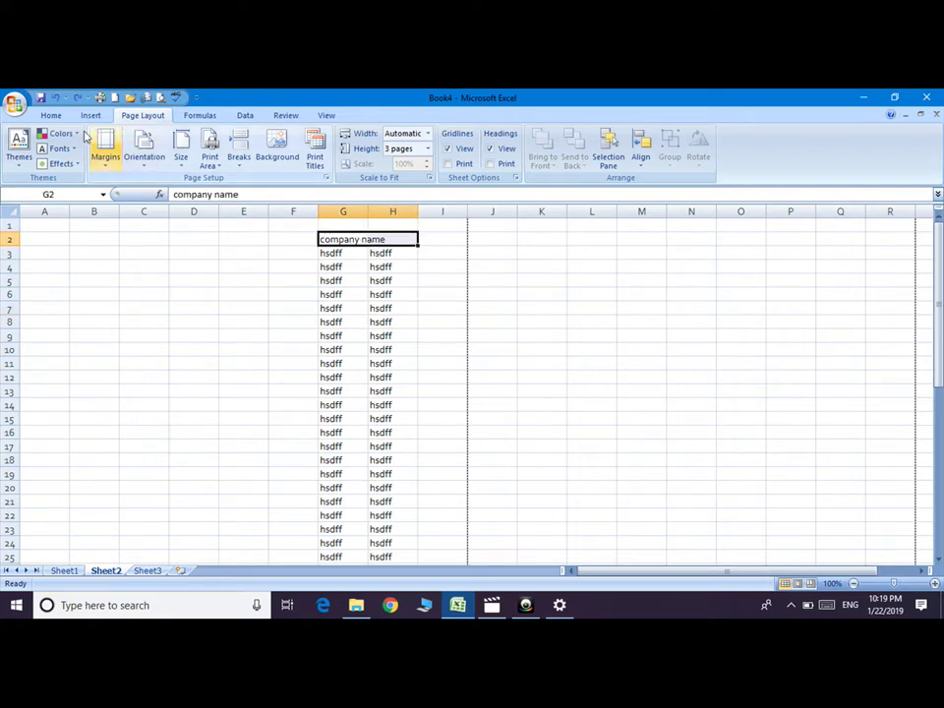
# Enlarge the company name heading text to 18 pt
pyautogui.click(55, 116)
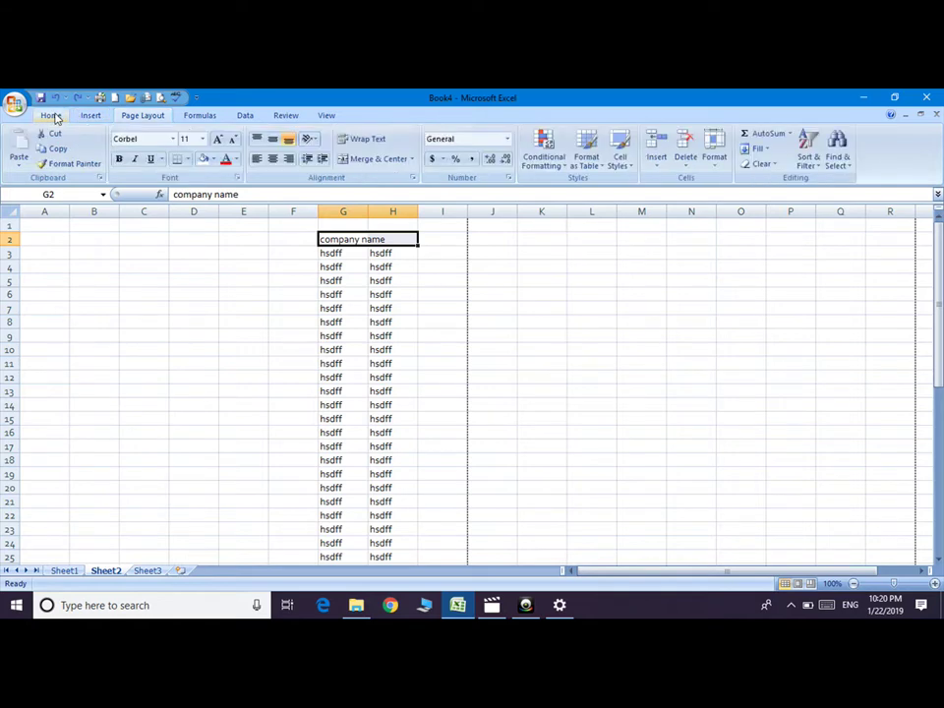
pyautogui.click(217, 139)
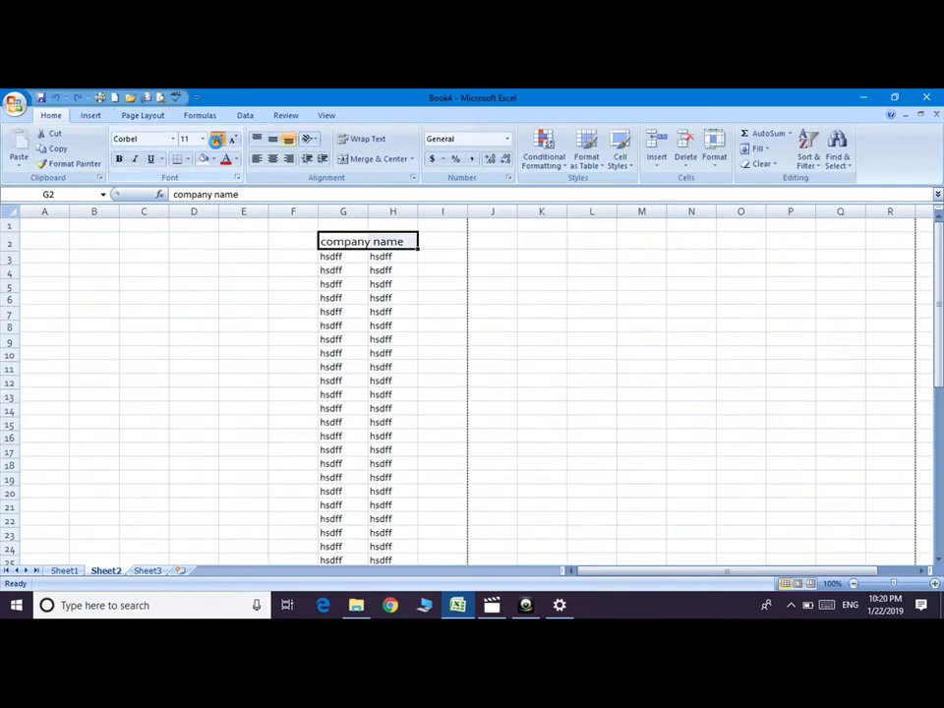
pyautogui.click(218, 140)
pyautogui.click(218, 140)
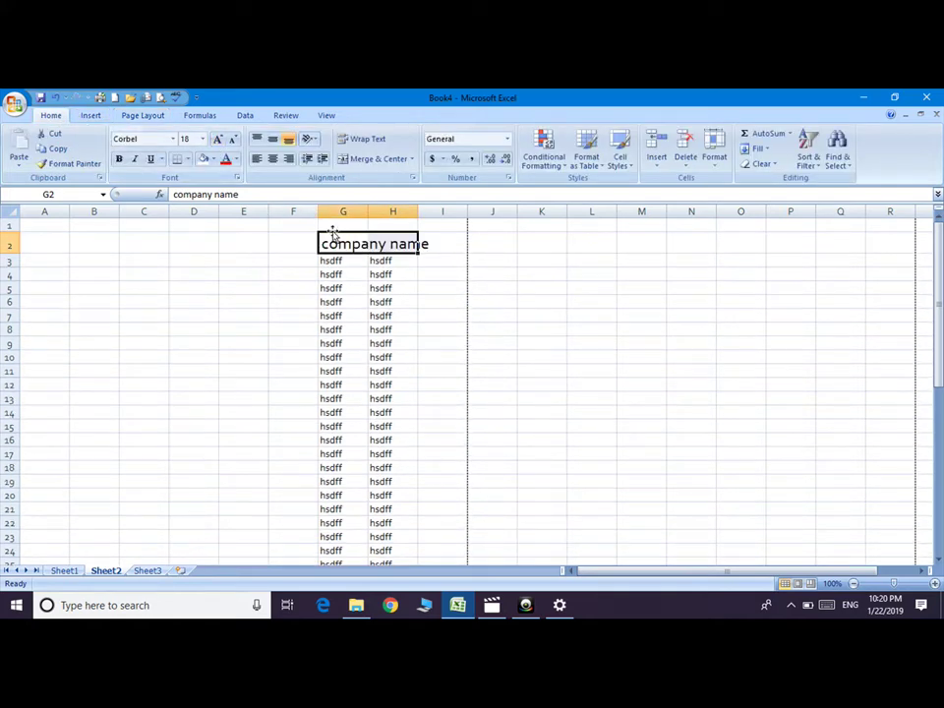
# Wrap, merge and centre the heading across F1:H2, then make it 24 pt and red
pyautogui.moveTo(295, 225); pyautogui.dragTo(398, 243)
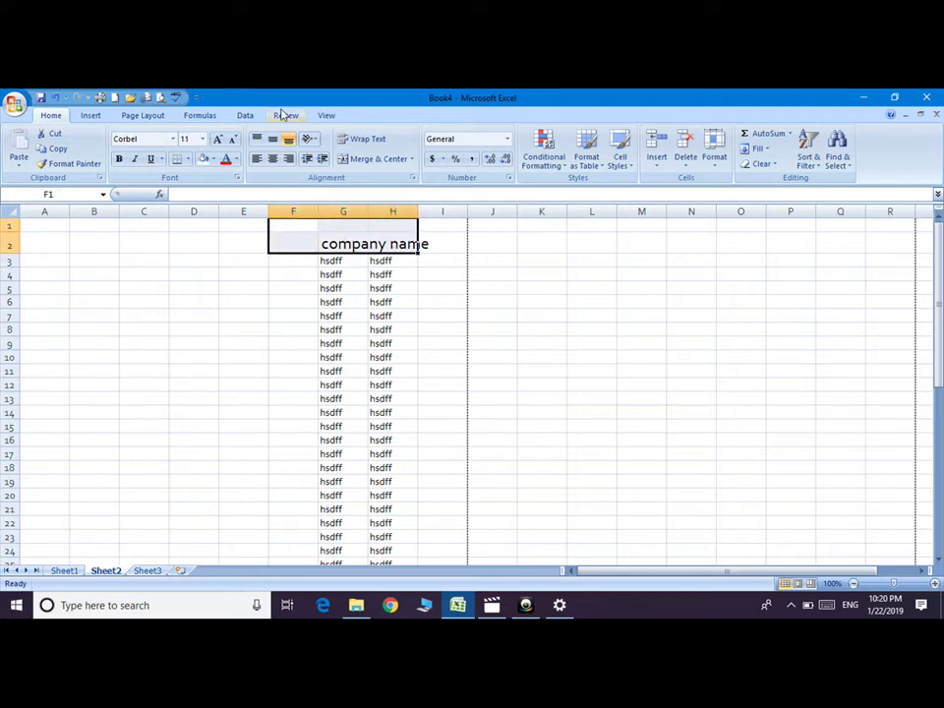
pyautogui.click(356, 138)
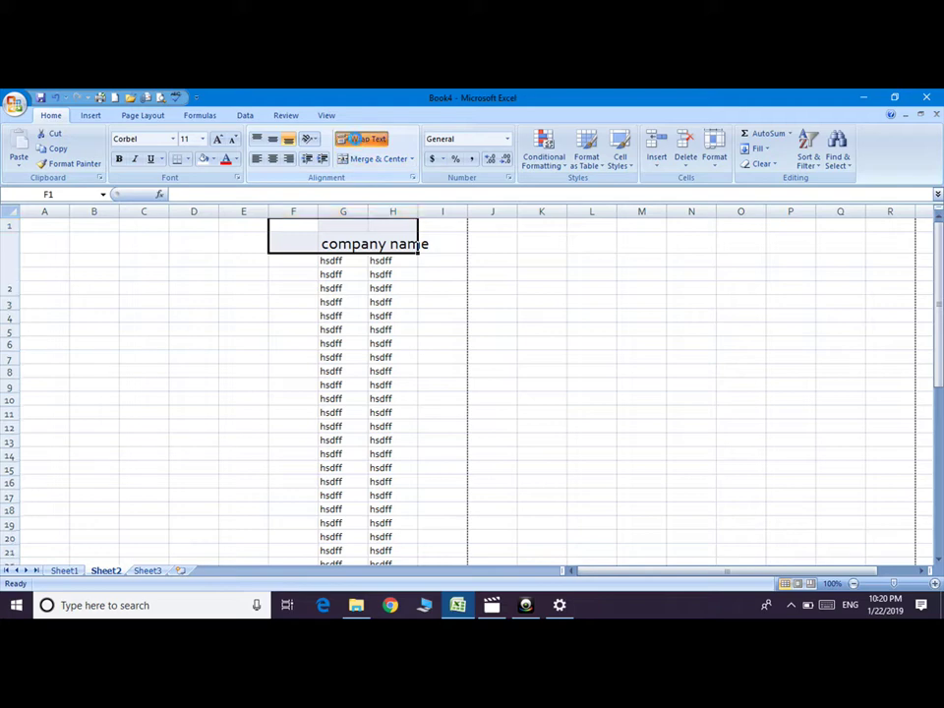
pyautogui.click(366, 159)
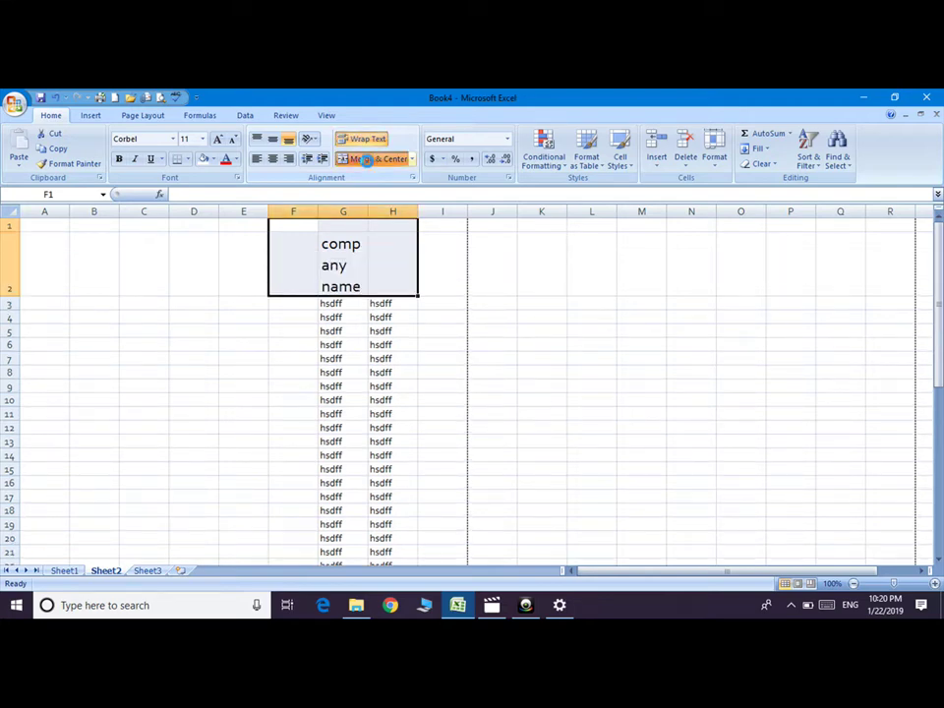
pyautogui.click(218, 139)
pyautogui.click(218, 138)
pyautogui.click(219, 139)
pyautogui.click(219, 138)
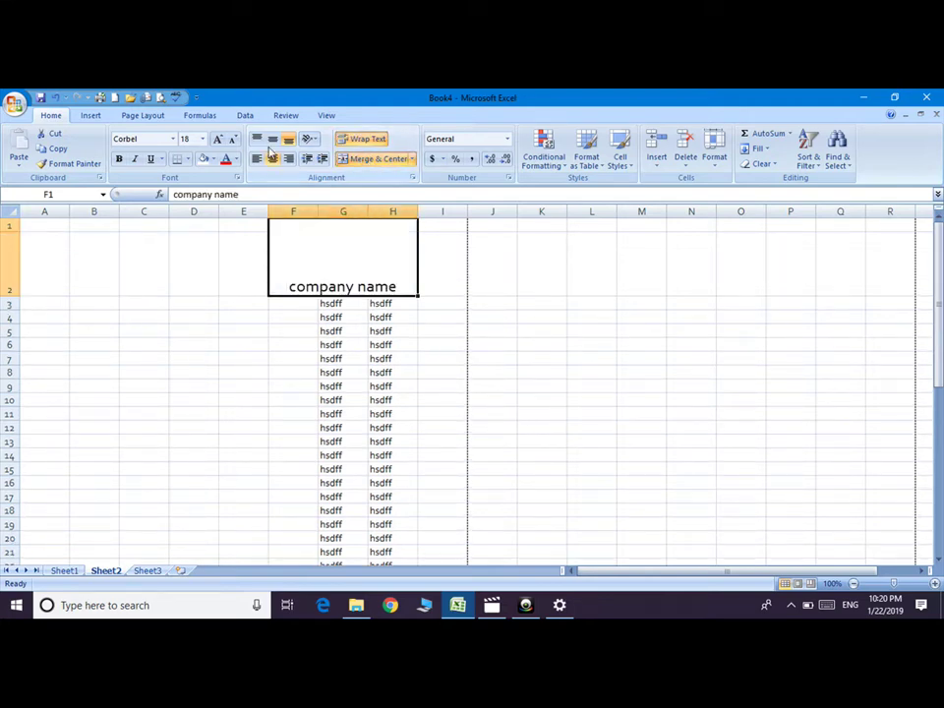
pyautogui.click(218, 139)
pyautogui.click(218, 138)
pyautogui.click(218, 139)
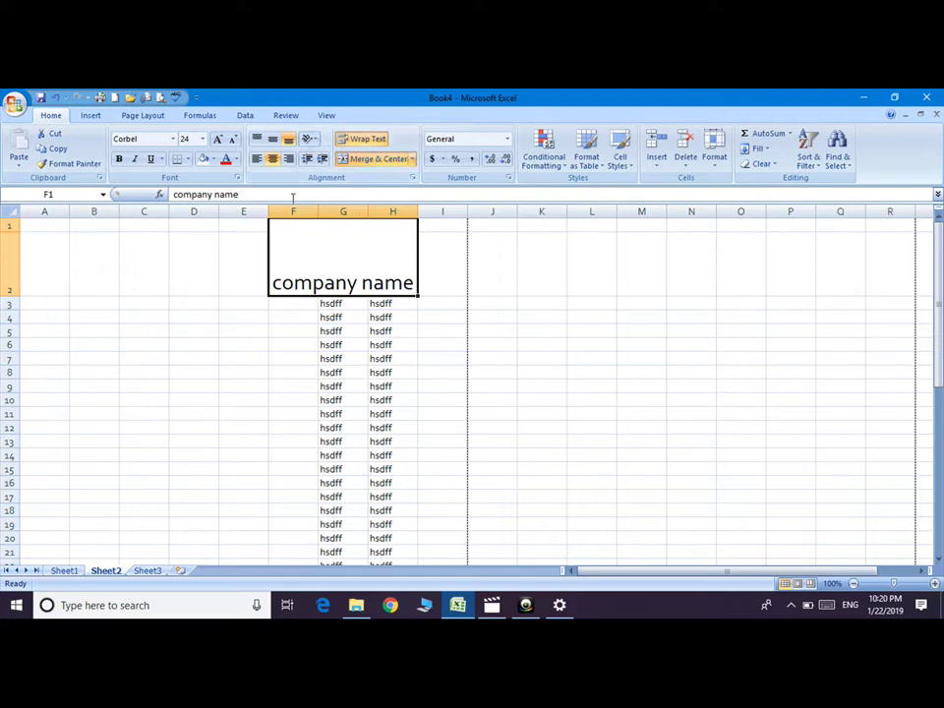
pyautogui.click(226, 161)
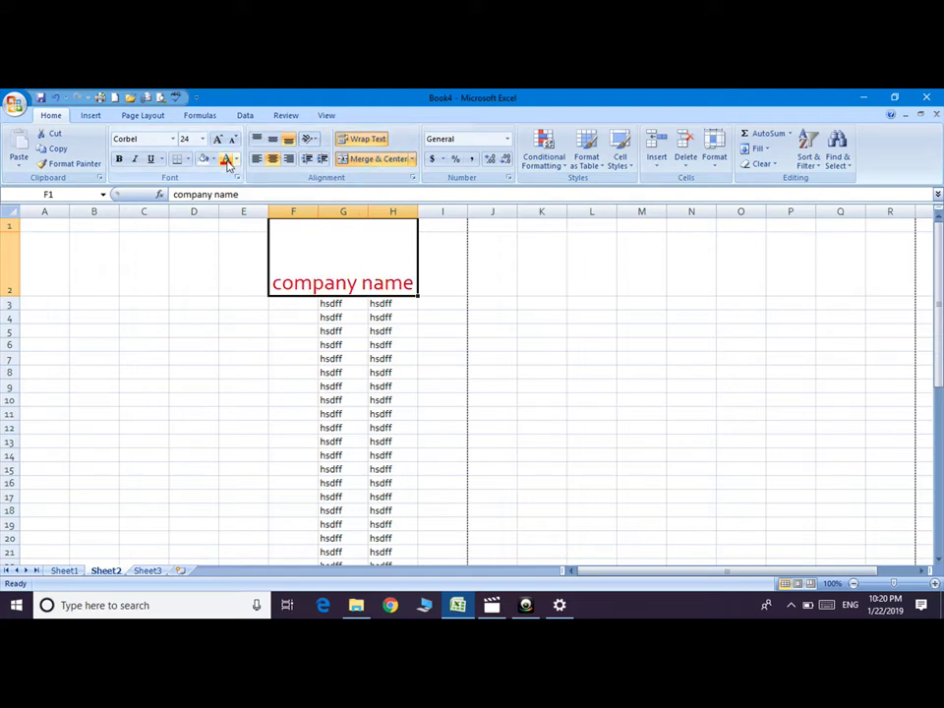
pyautogui.click(428, 371)
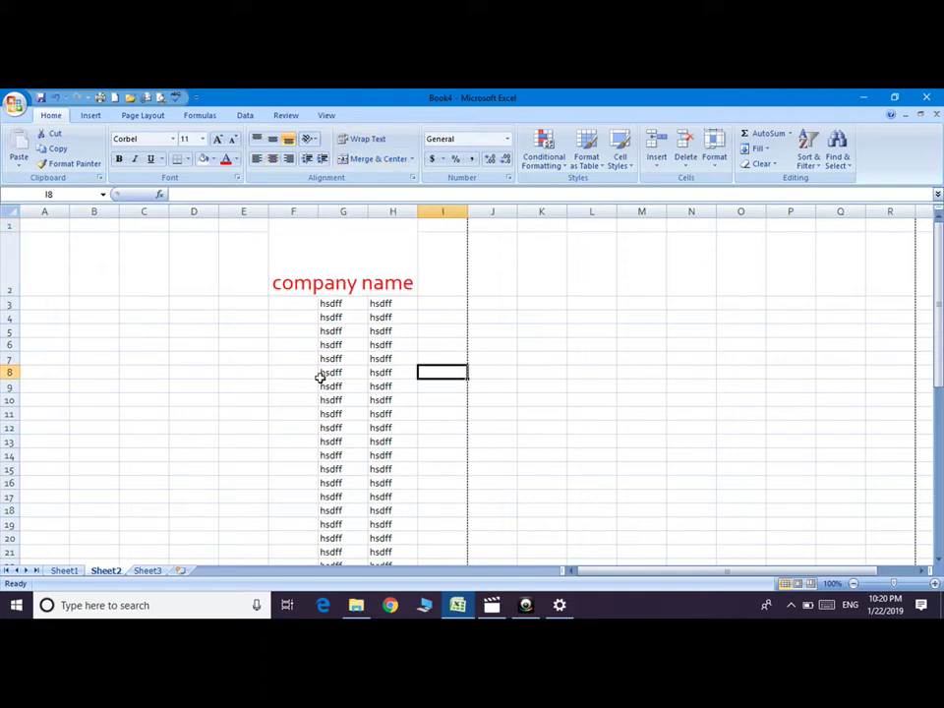
pyautogui.hotkey('ctrl', 'p')
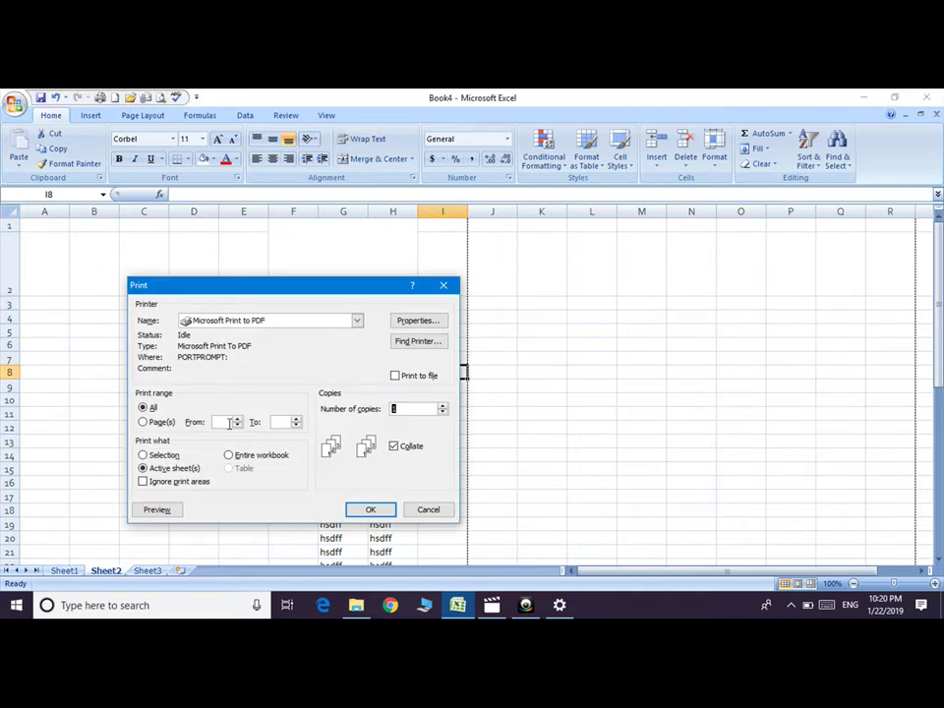
pyautogui.click(149, 509)
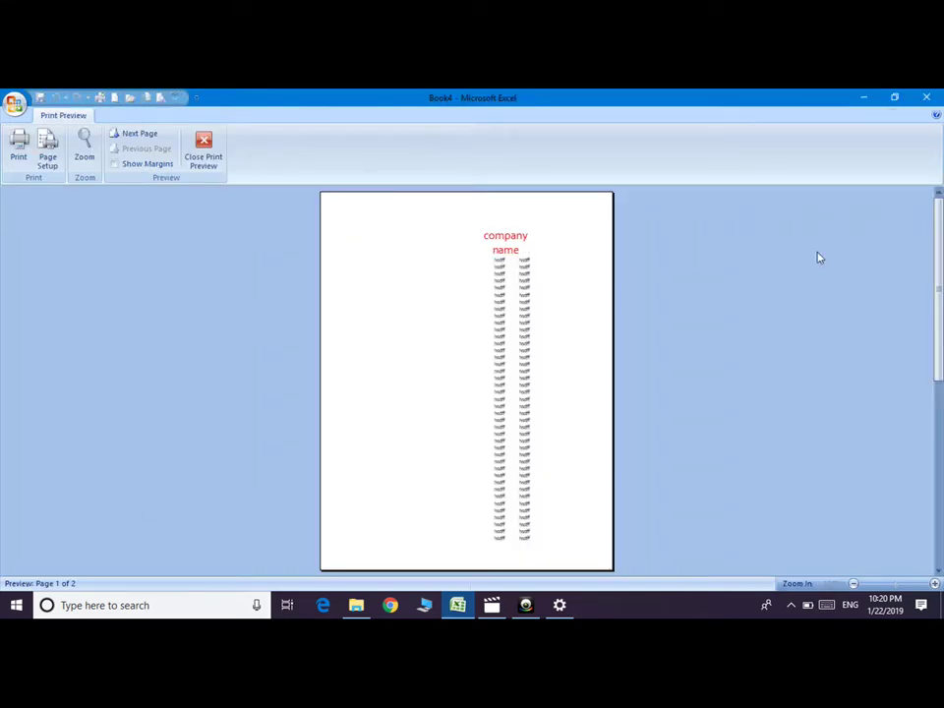
pyautogui.moveTo(941, 233); pyautogui.dragTo(942, 354)
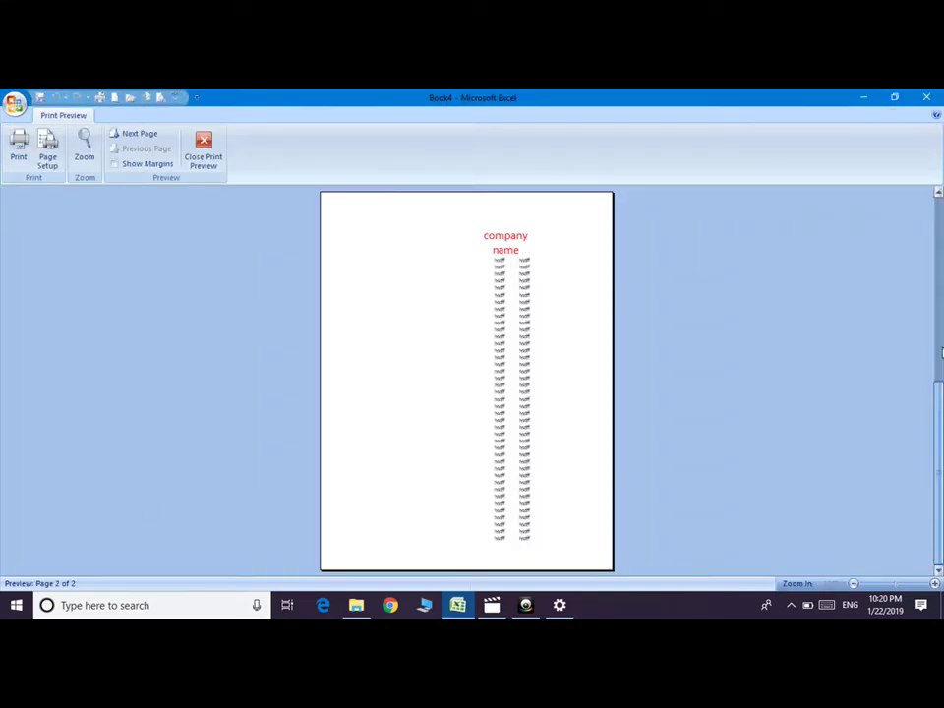
pyautogui.click(206, 148)
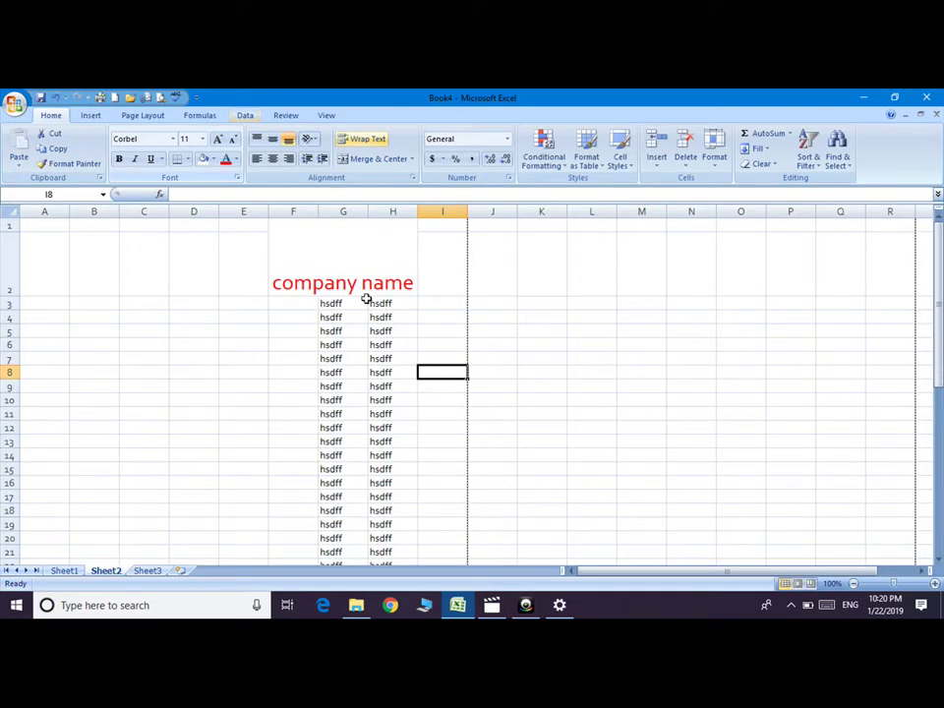
# Set rows $1:$2 as the print titles repeating at the top of every page
pyautogui.click(157, 116)
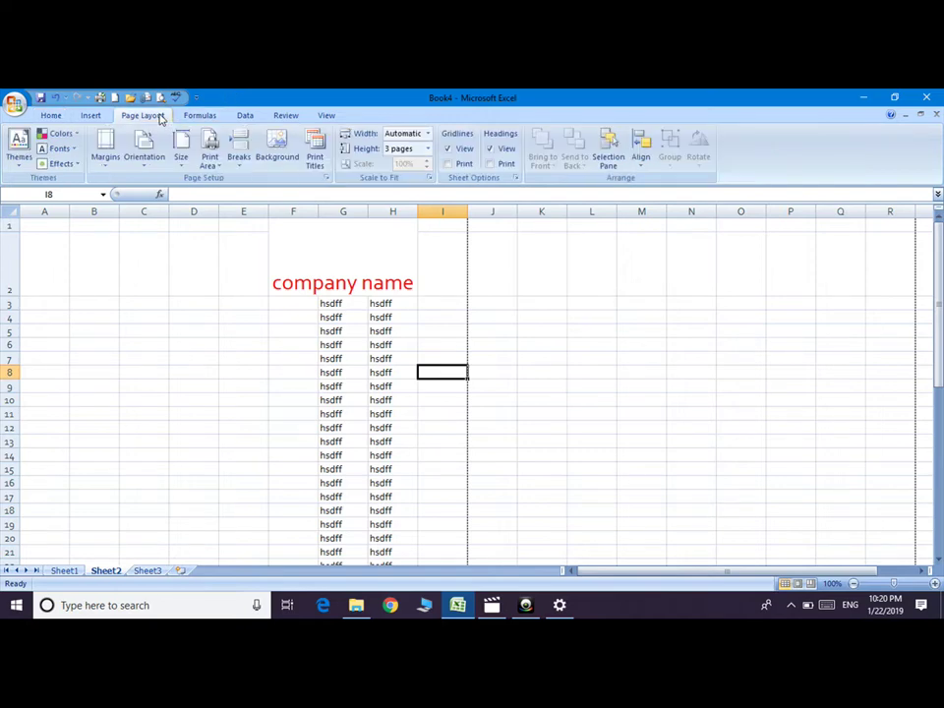
pyautogui.click(316, 150)
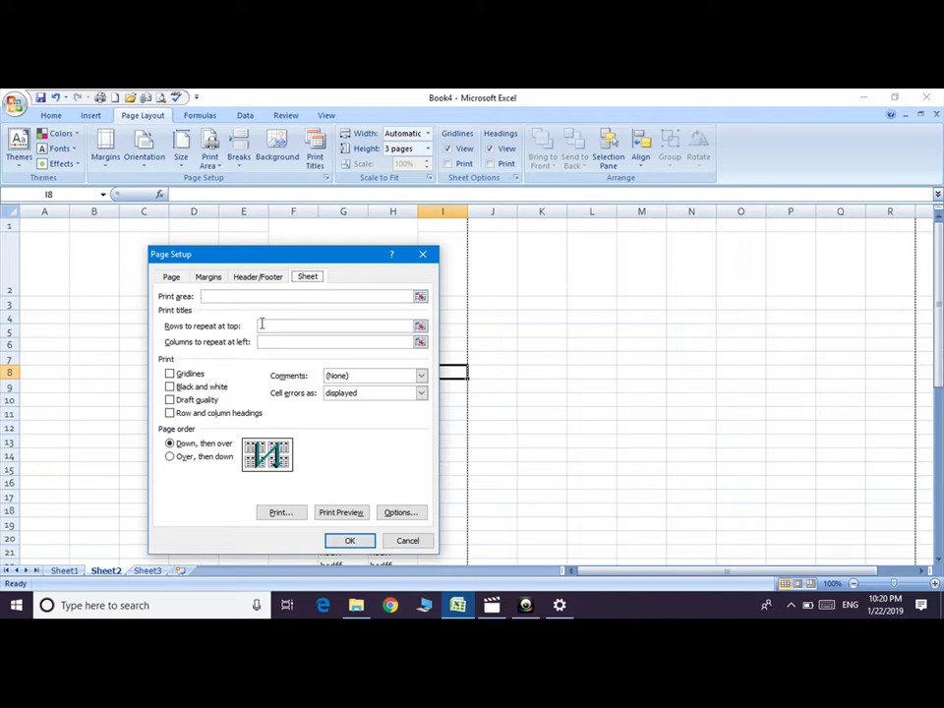
pyautogui.click(328, 330)
pyautogui.click(333, 328)
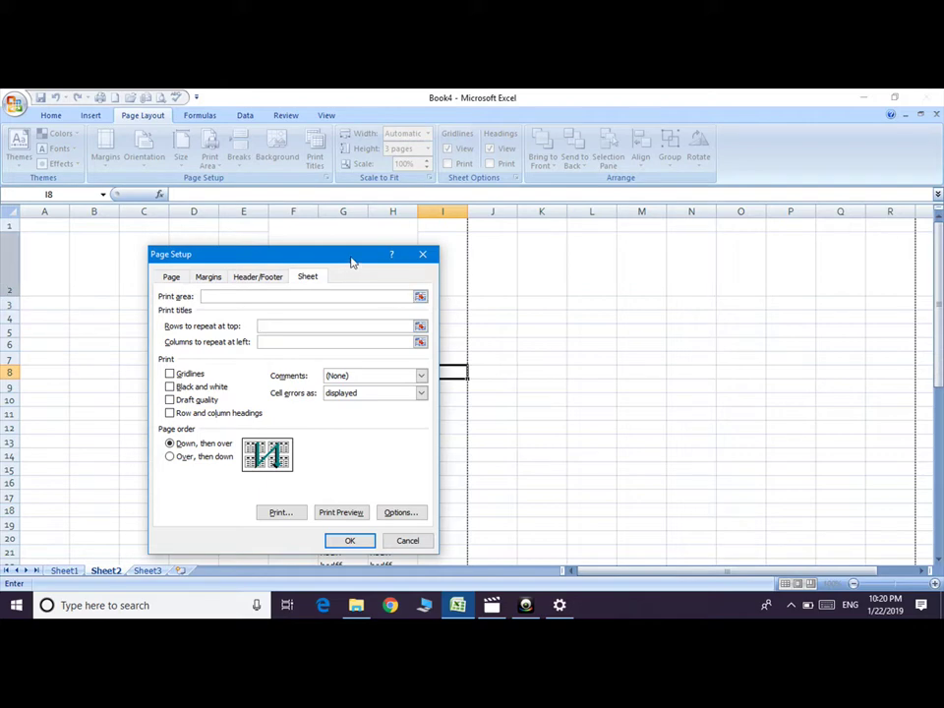
pyautogui.moveTo(352, 262); pyautogui.dragTo(218, 277)
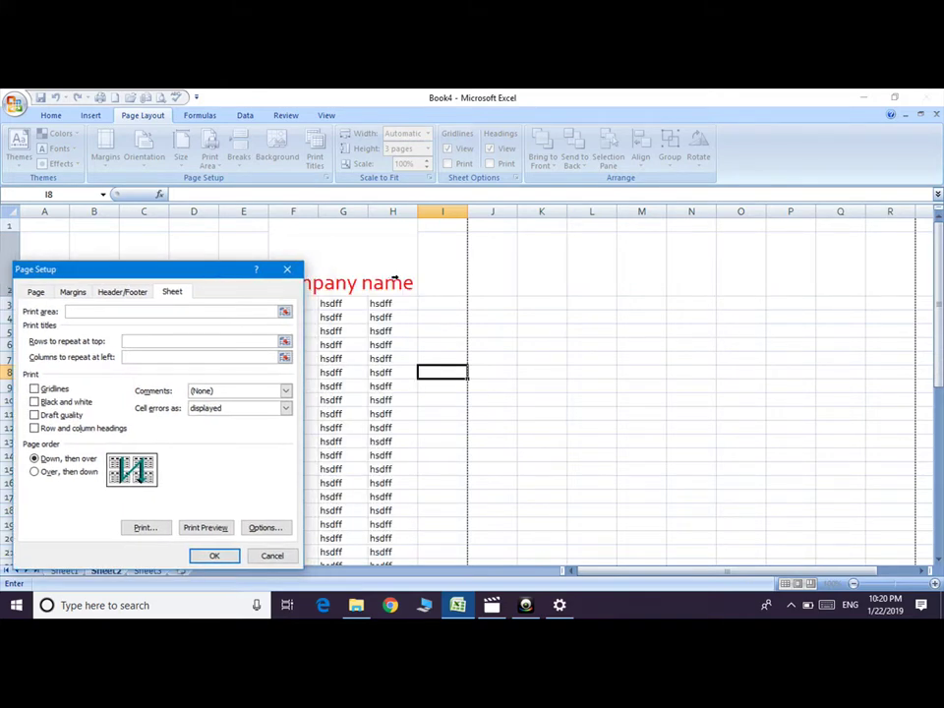
pyautogui.moveTo(332, 285); pyautogui.dragTo(327, 225)
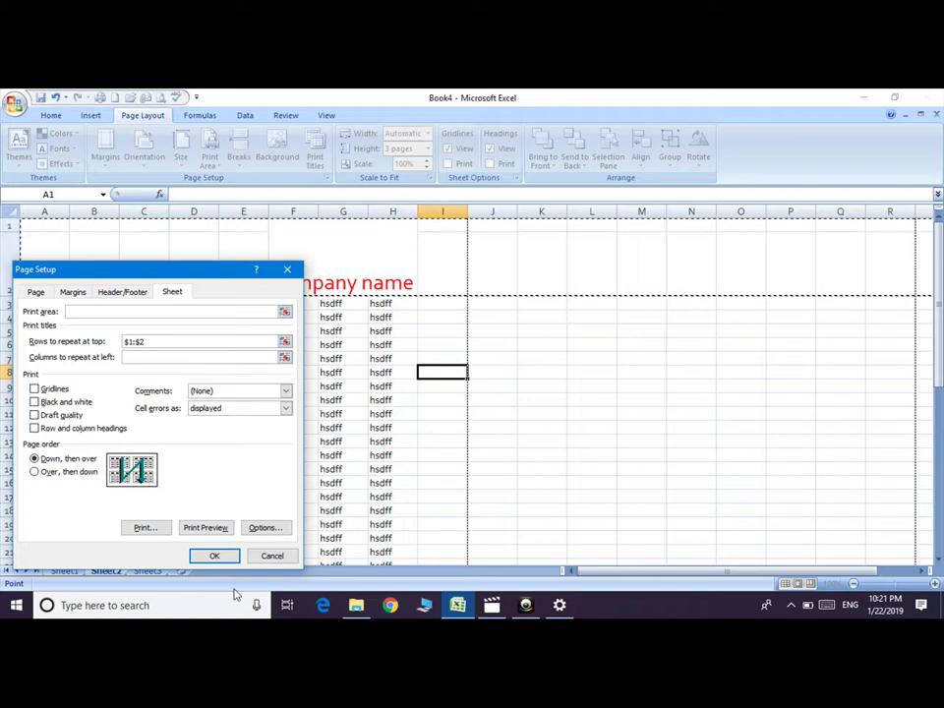
pyautogui.click(202, 557)
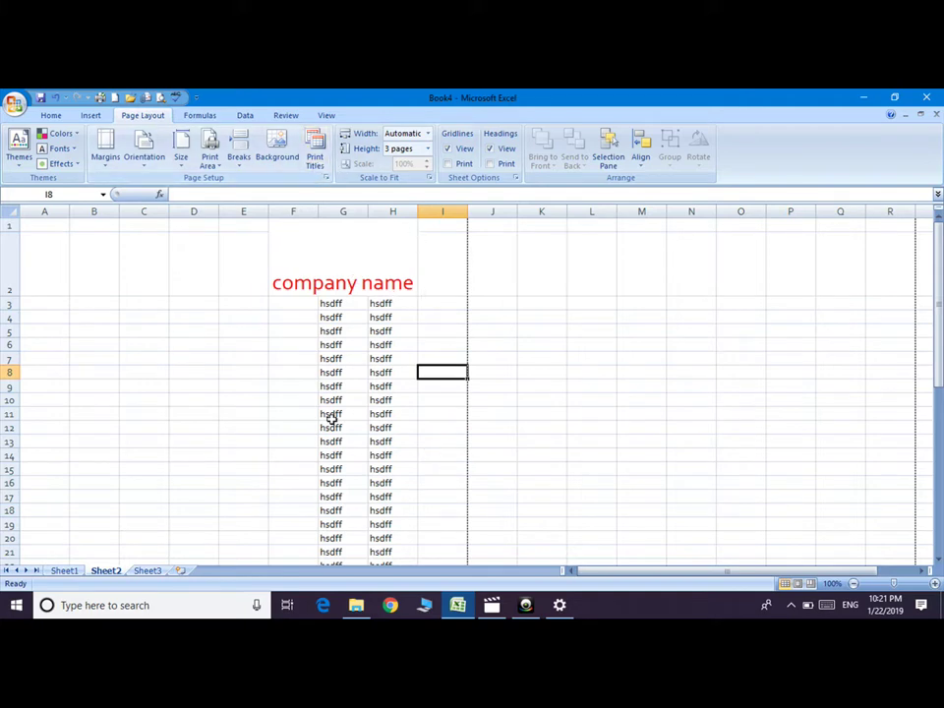
pyautogui.hotkey('ctrl', 'p')
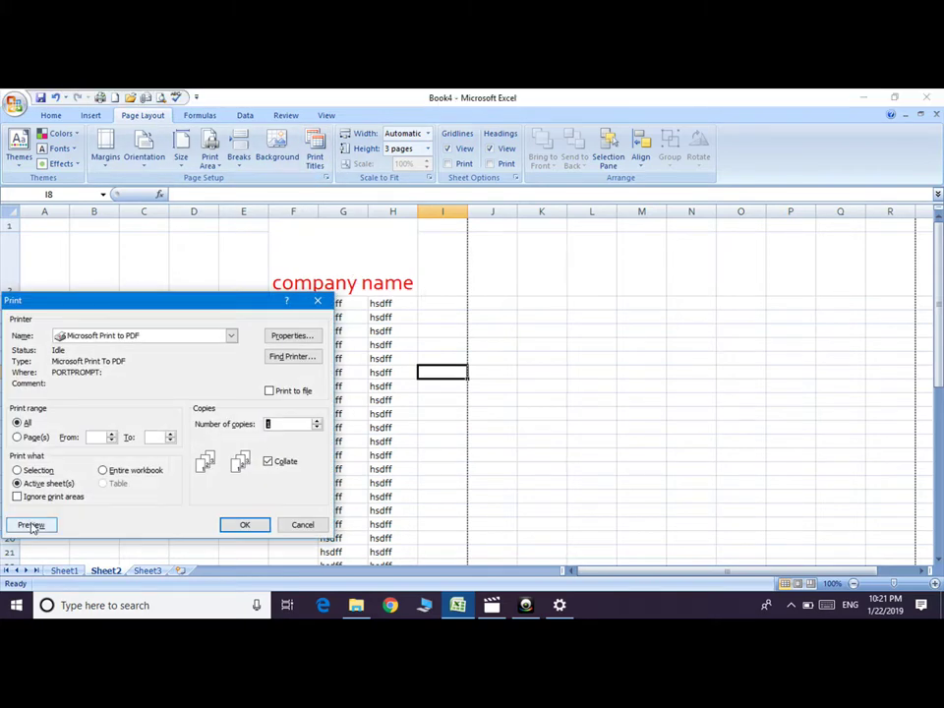
pyautogui.click(30, 522)
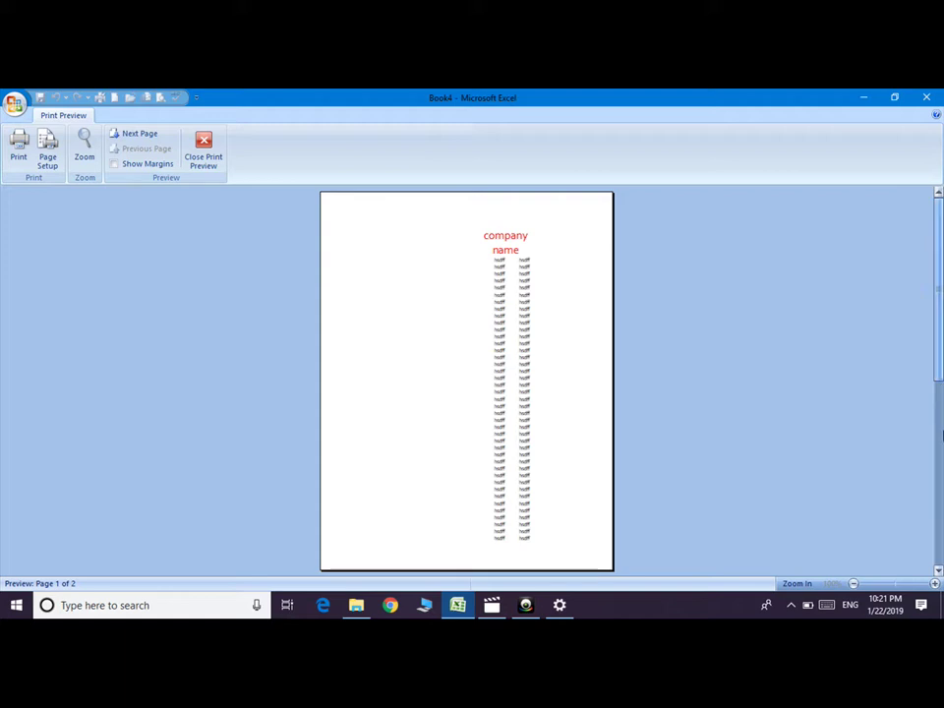
pyautogui.click(936, 358)
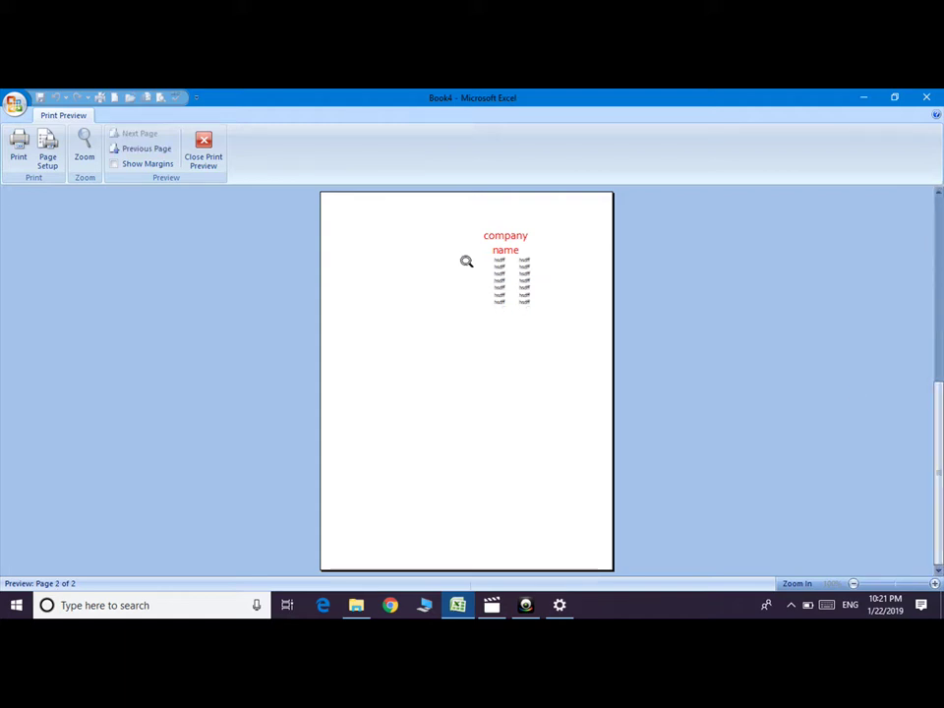
pyautogui.click(197, 153)
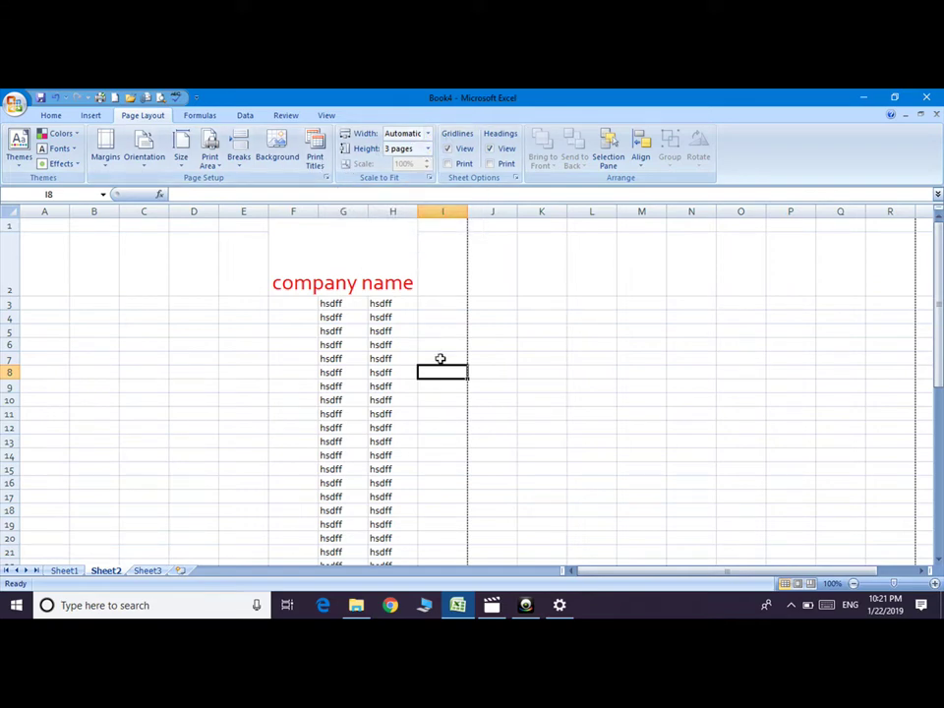
pyautogui.hotkey('ctrl', 'p')
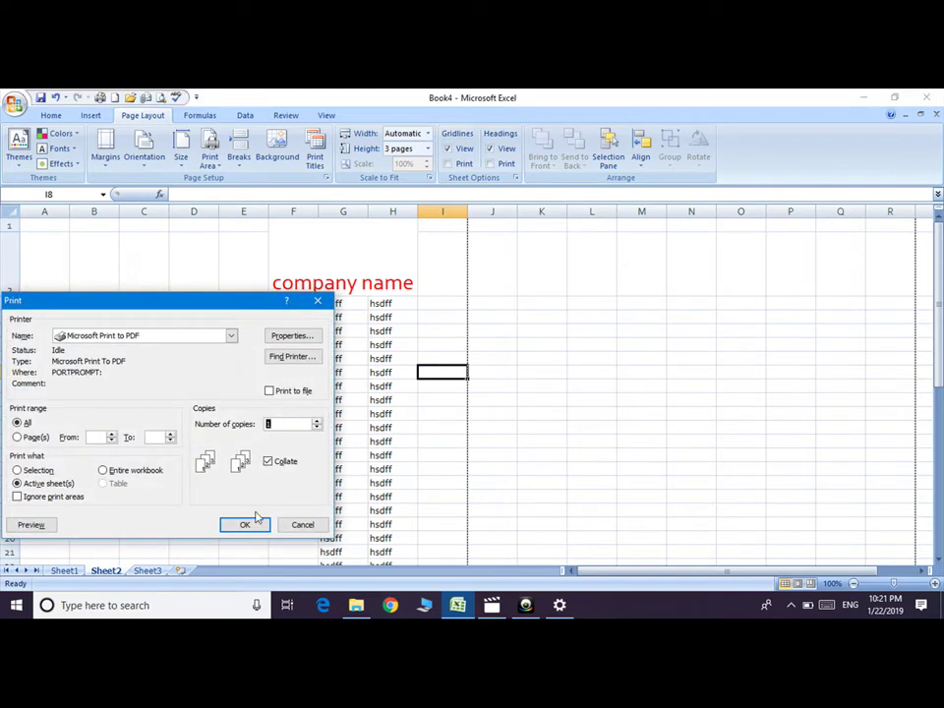
pyautogui.click(316, 300)
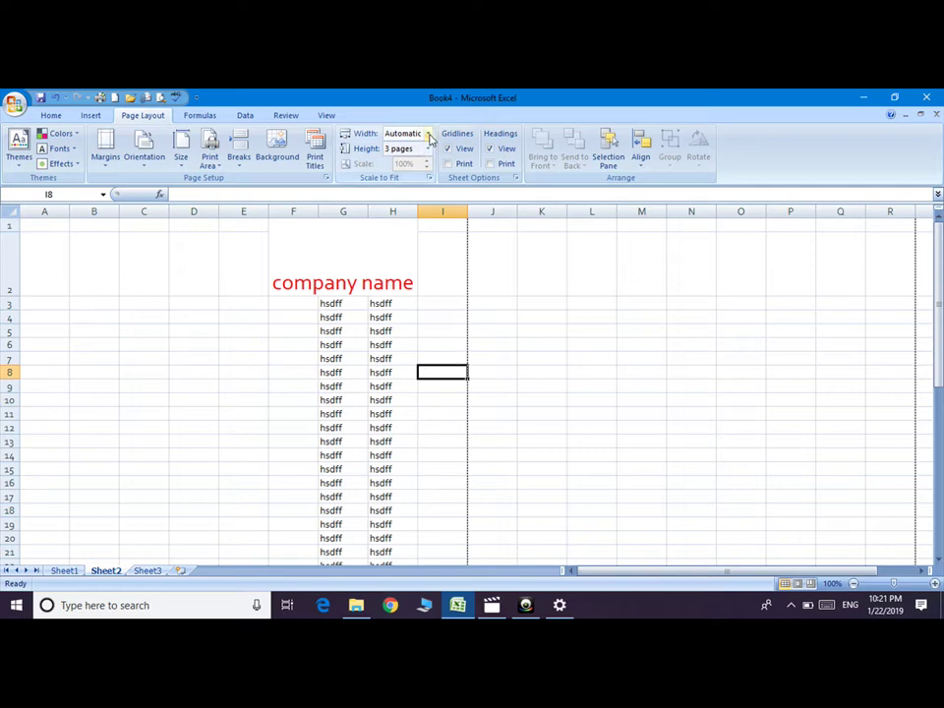
# Scale the printout to Automatic width and 2 pages tall
pyautogui.click(430, 139)
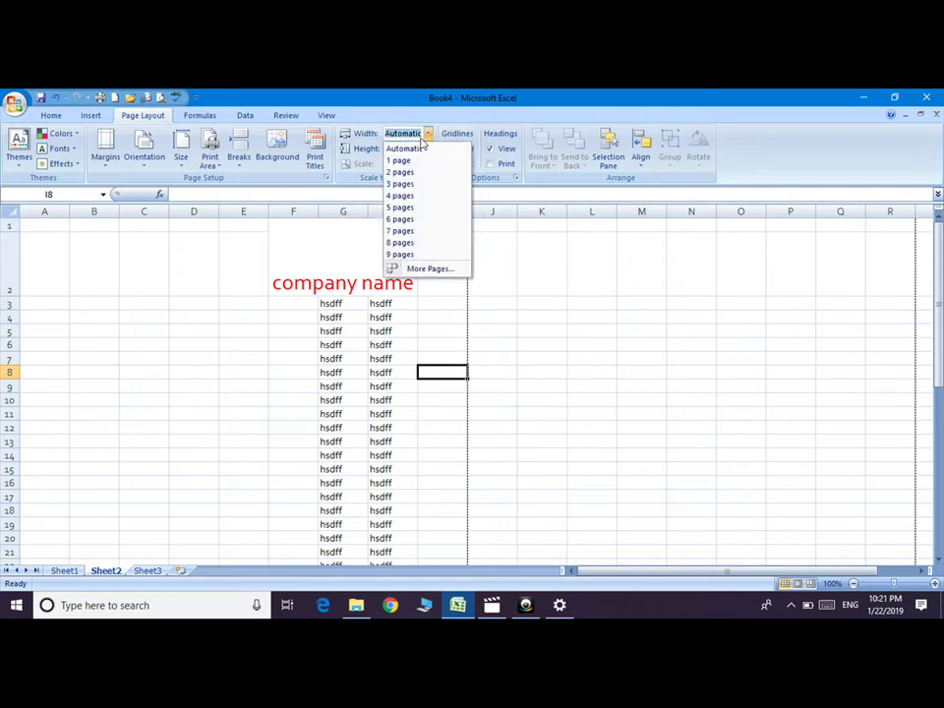
pyautogui.click(417, 146)
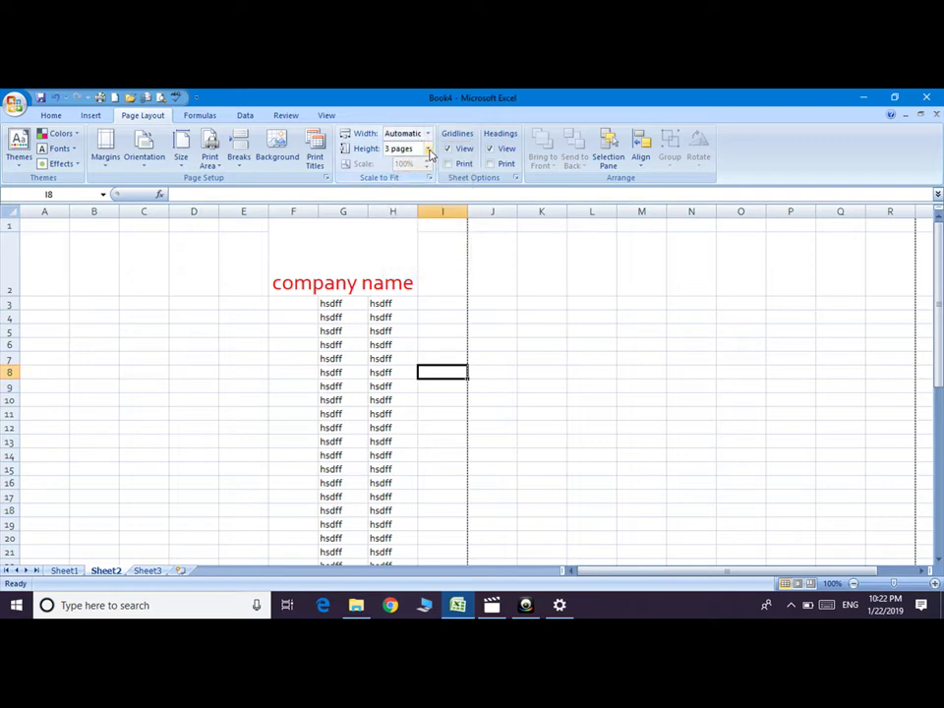
pyautogui.click(429, 151)
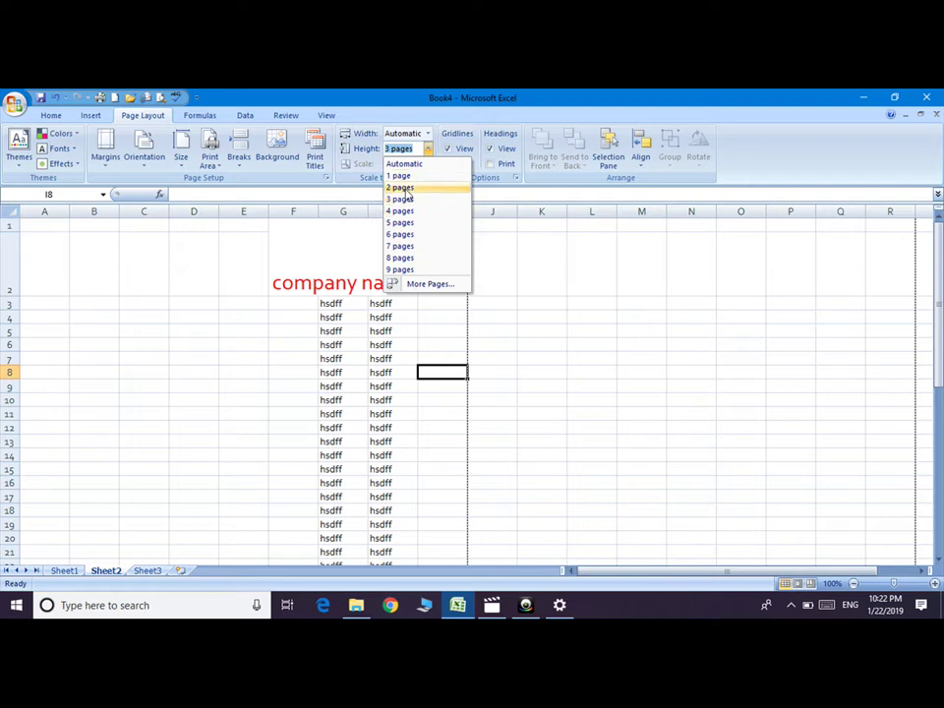
pyautogui.click(407, 197)
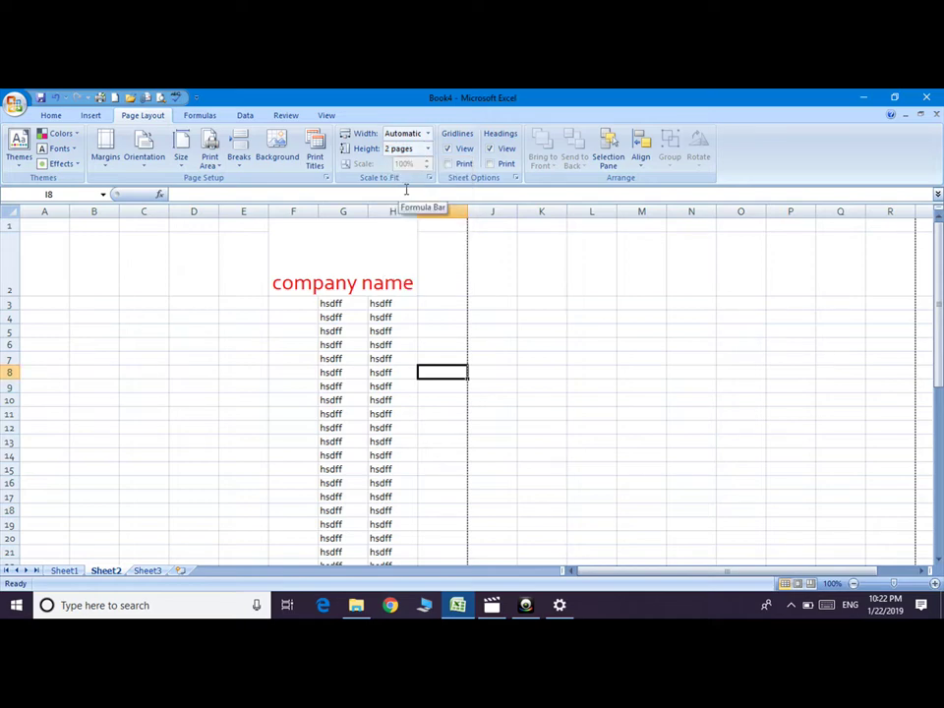
# Preview the printout, view its second page, and return to the worksheet
pyautogui.hotkey('ctrl', 'p')
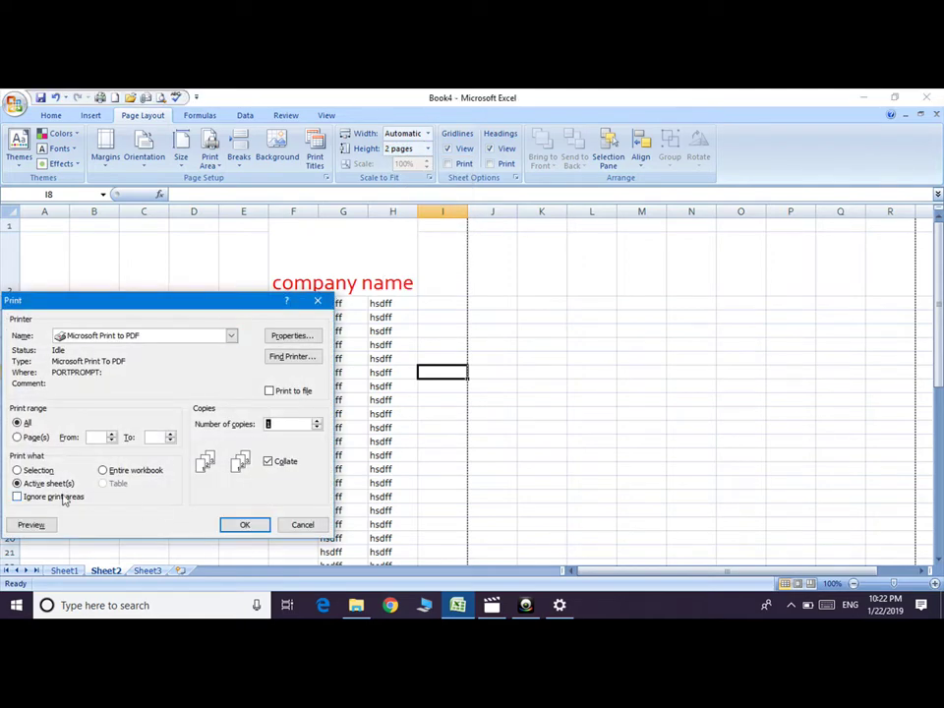
pyautogui.click(31, 524)
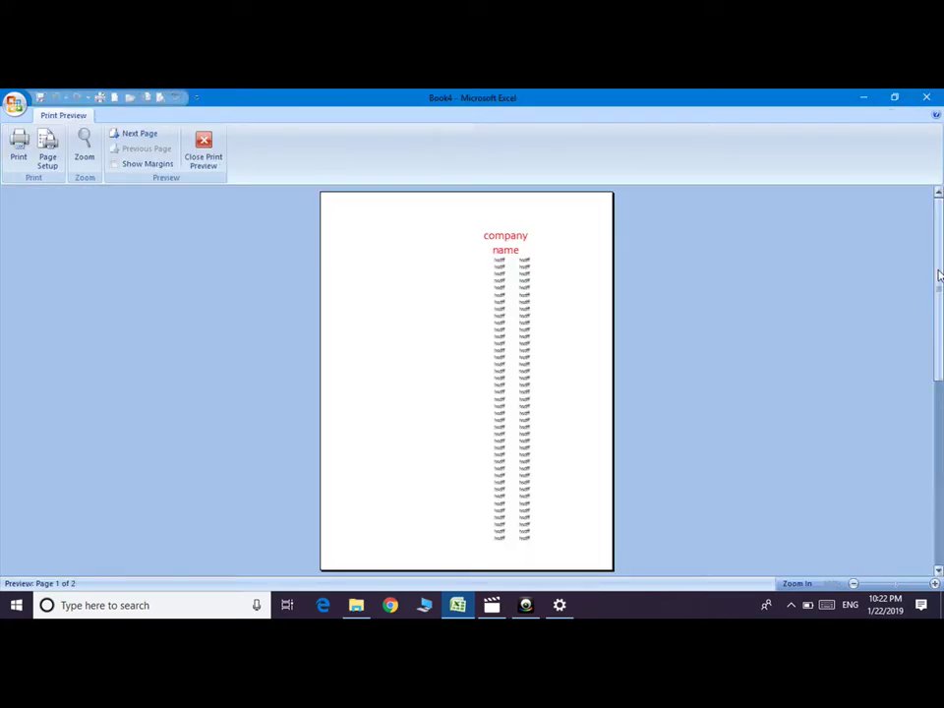
pyautogui.click(939, 401)
pyautogui.moveTo(939, 400)
pyautogui.mouseDown()
pyautogui.moveTo(939, 416)
pyautogui.moveTo(939, 233)
pyautogui.mouseUp()
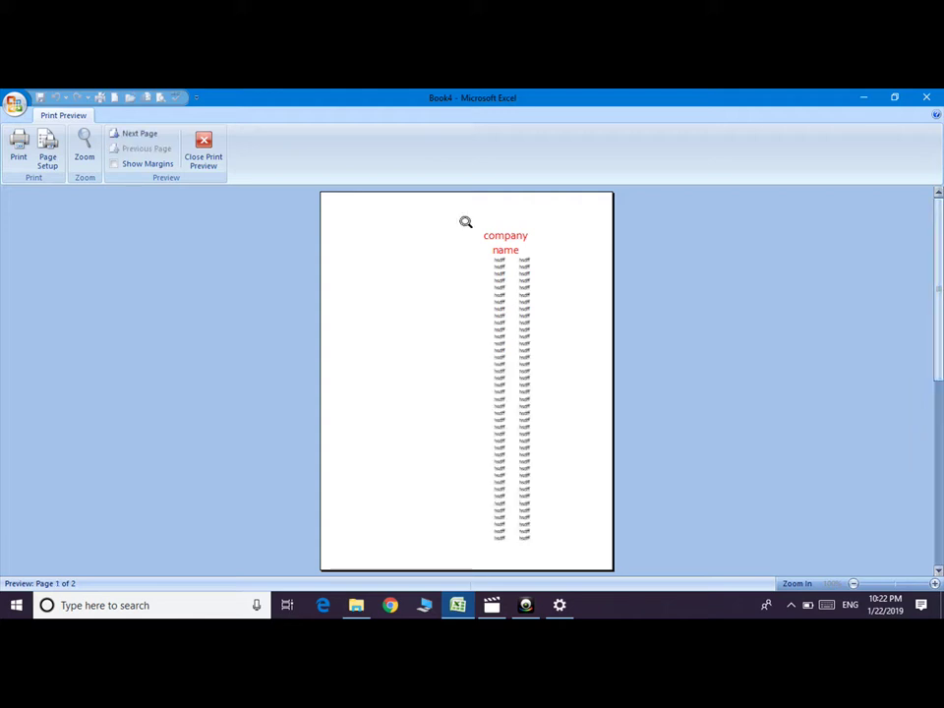
pyautogui.click(204, 147)
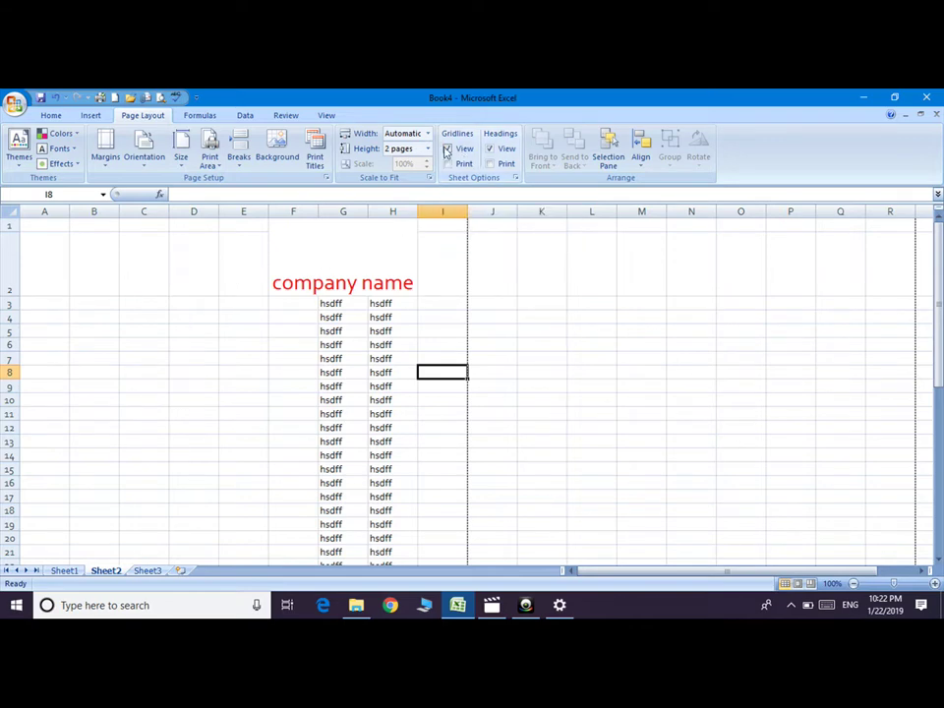
# Turn gridlines off and back on, and check the gridlines in print preview
pyautogui.click(448, 148)
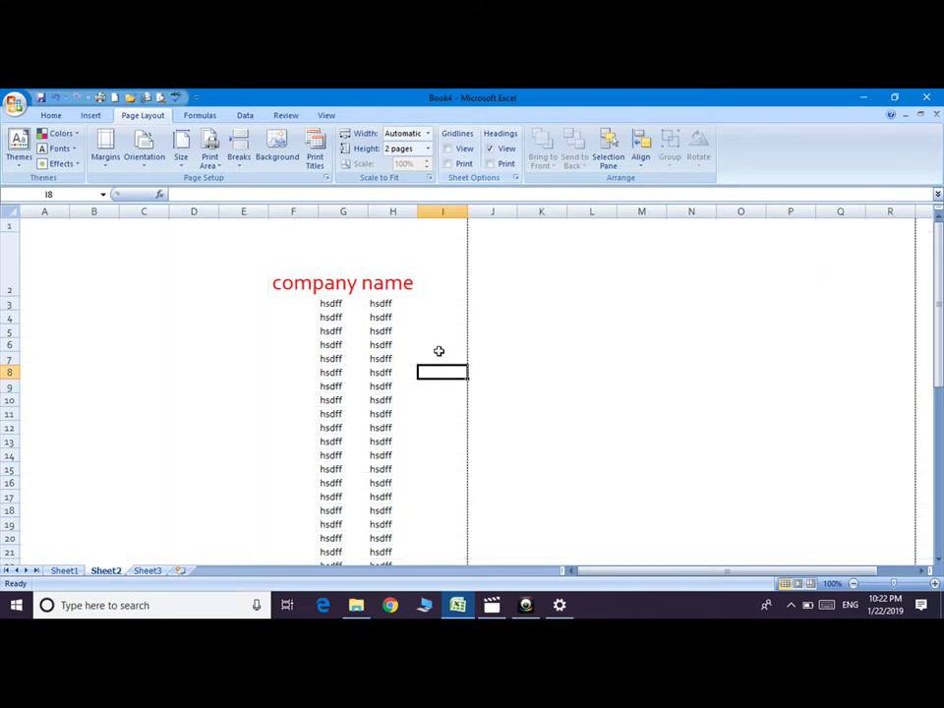
pyautogui.click(448, 149)
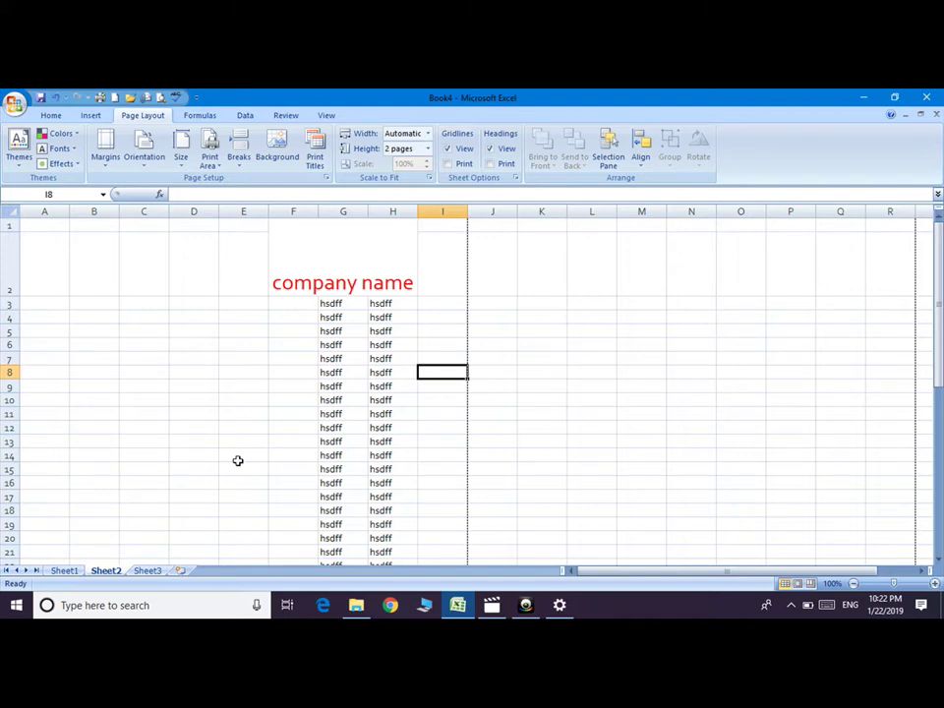
pyautogui.hotkey('ctrl', 'p')
pyautogui.click(30, 524)
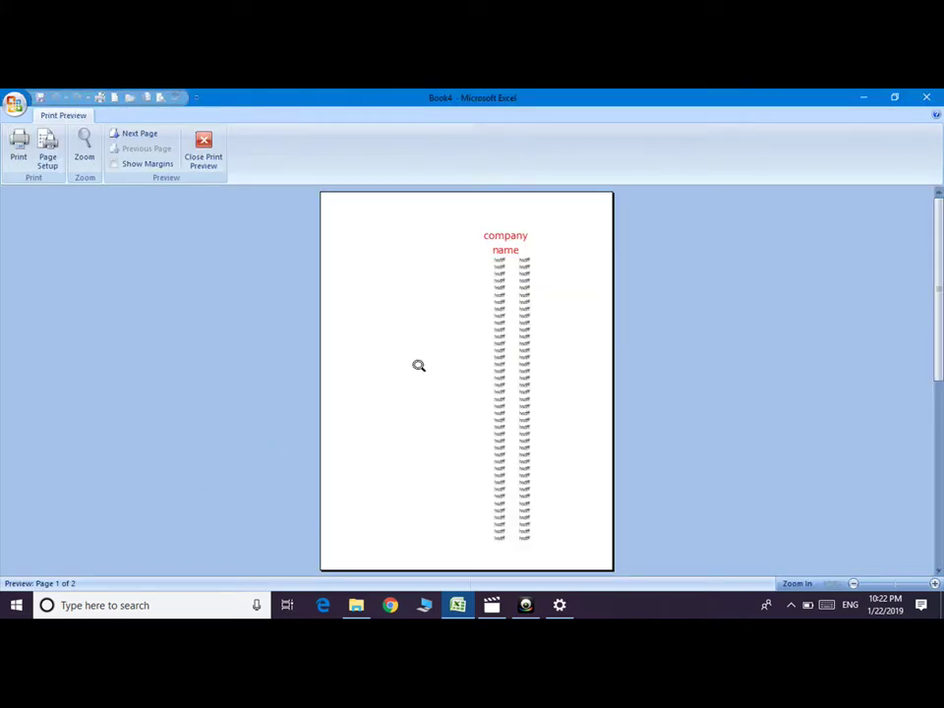
pyautogui.click(218, 142)
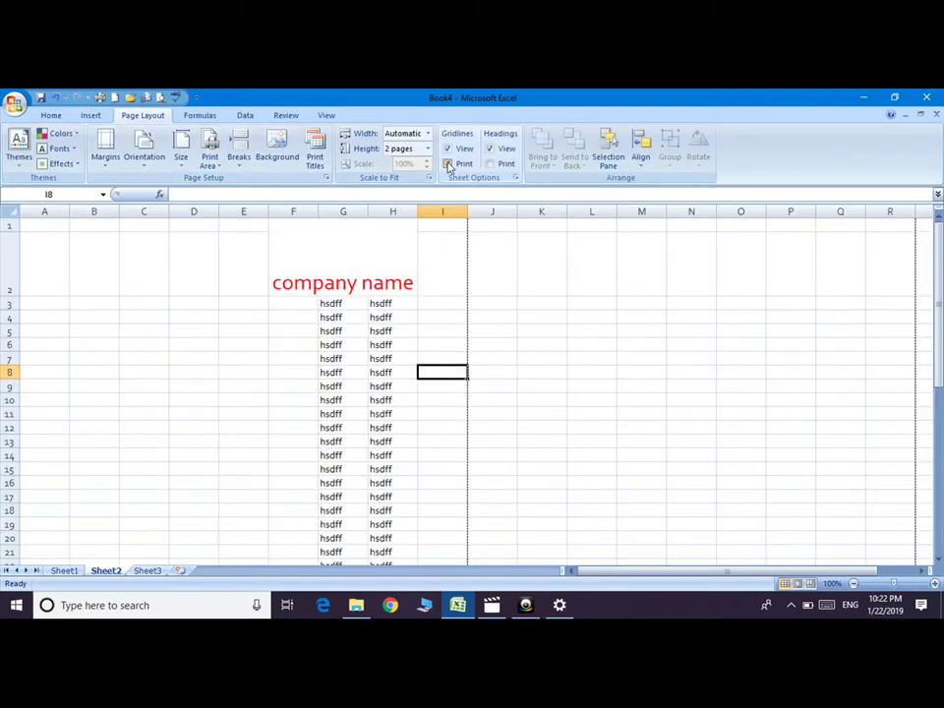
pyautogui.hotkey('ctrl', 'p')
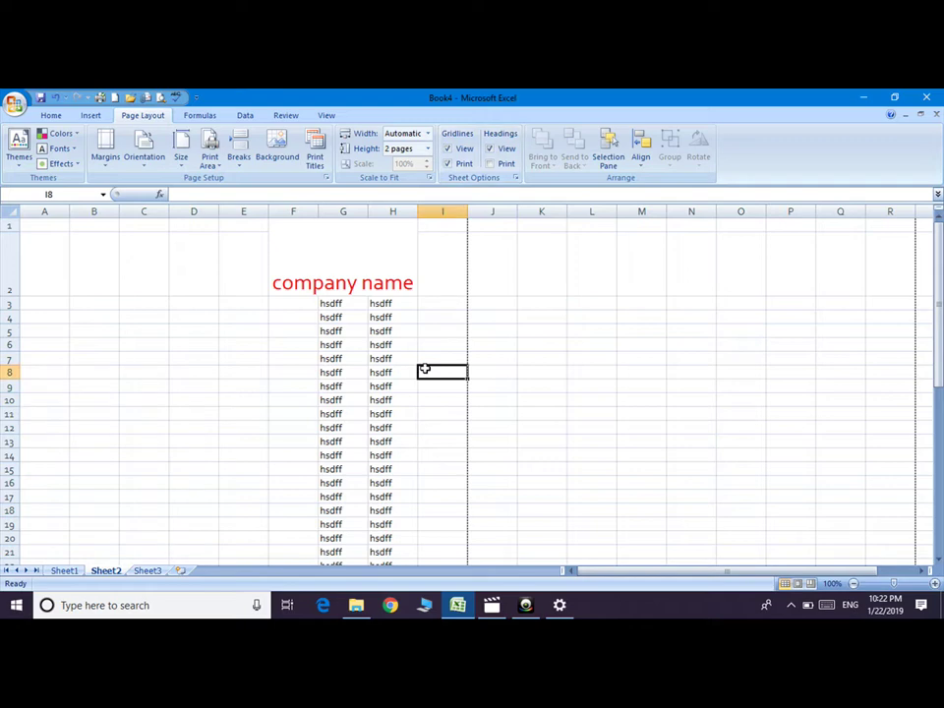
pyautogui.click(35, 524)
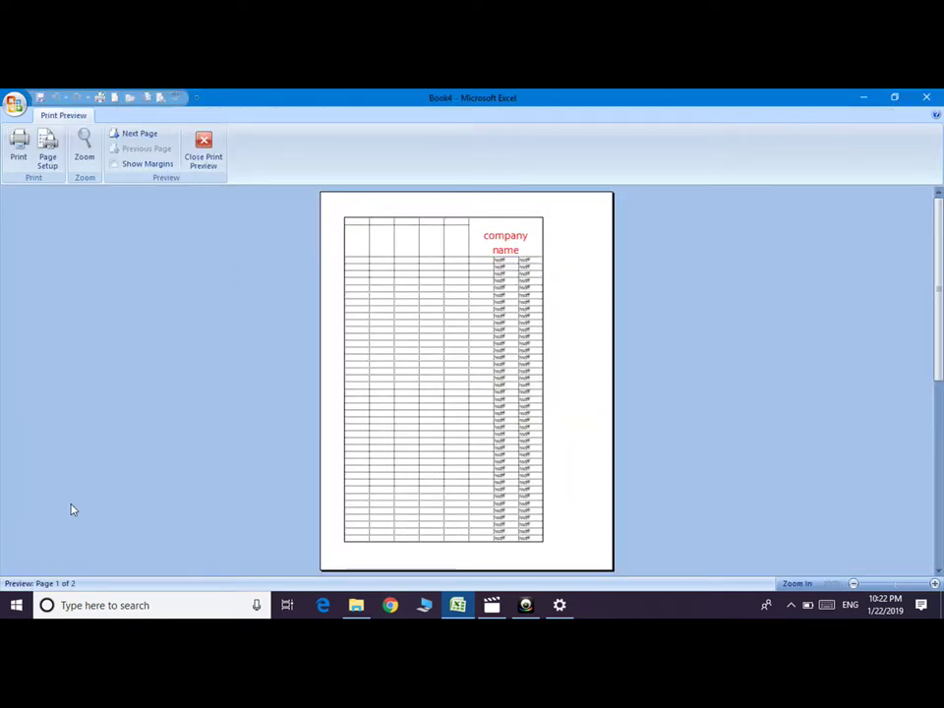
pyautogui.click(204, 150)
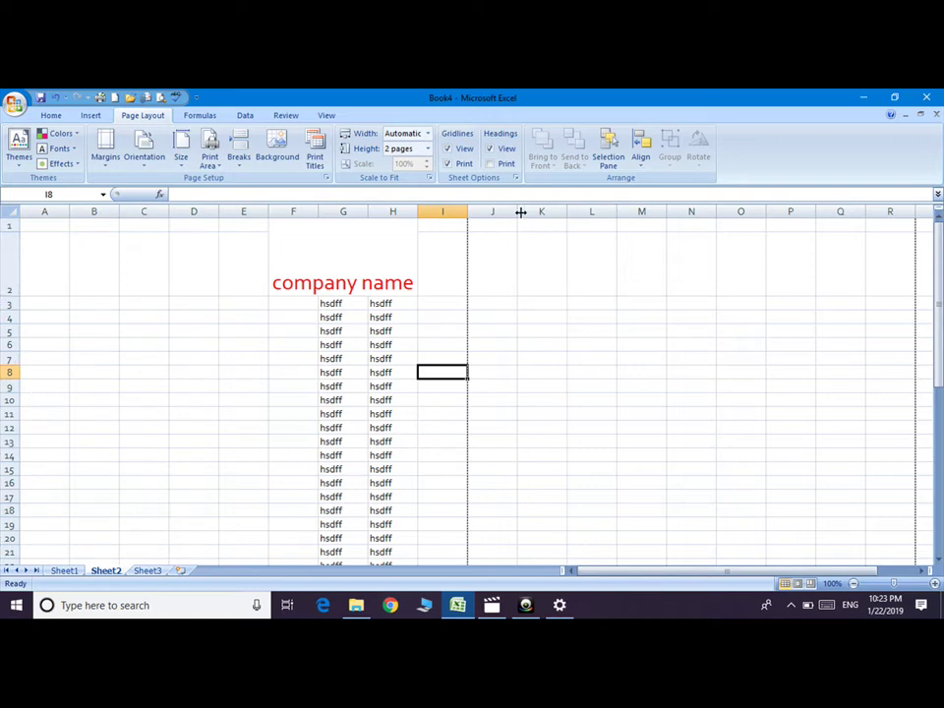
# Toggle heading view off and on, tick Headings Print, and check it in print preview
pyautogui.click(489, 163)
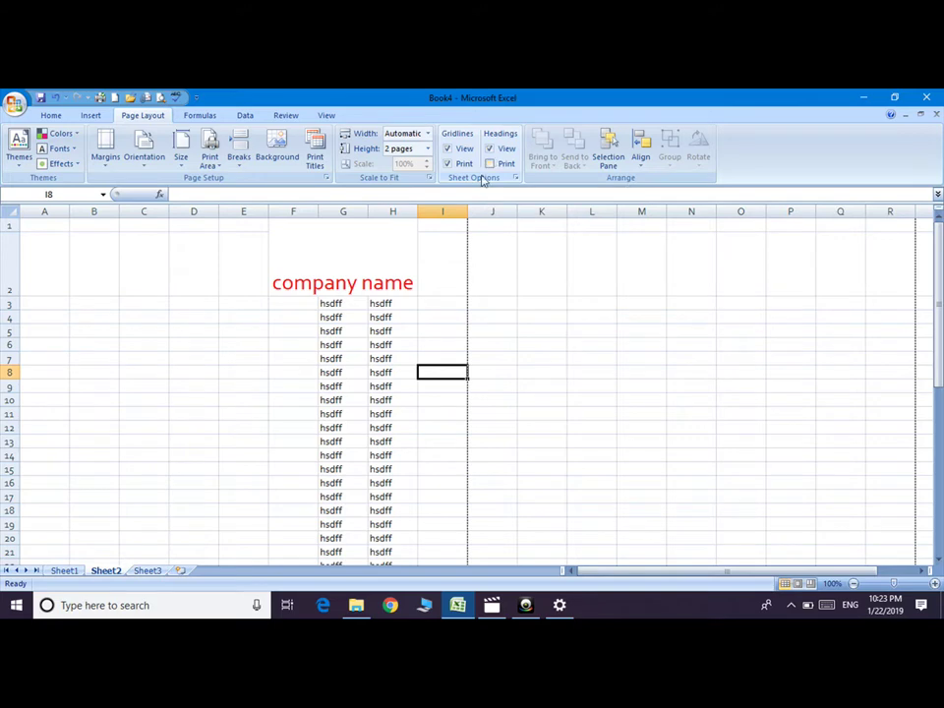
pyautogui.click(488, 148)
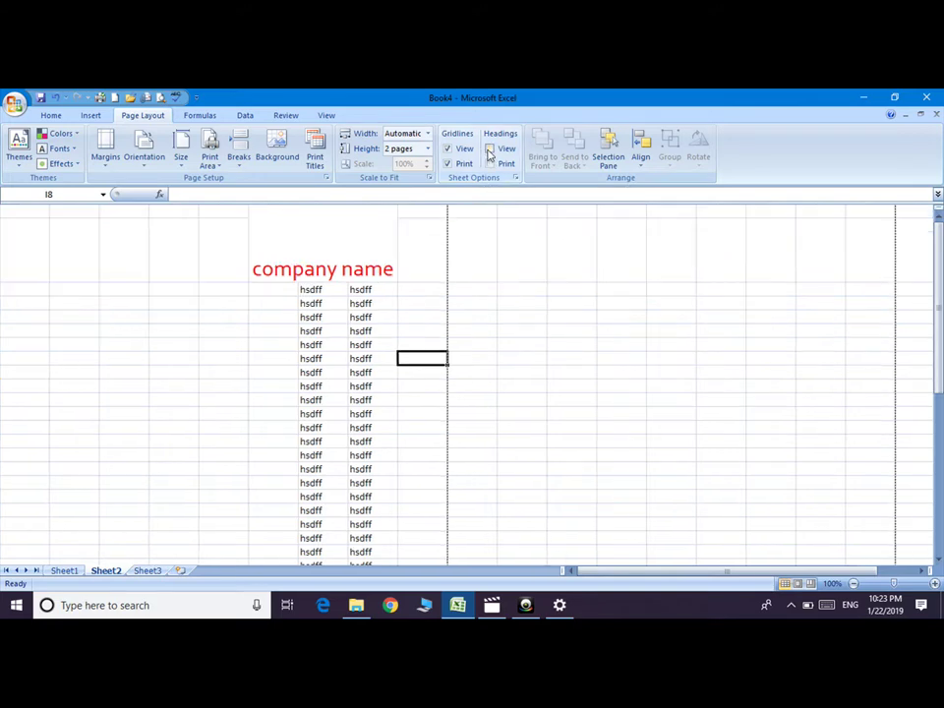
pyautogui.click(489, 149)
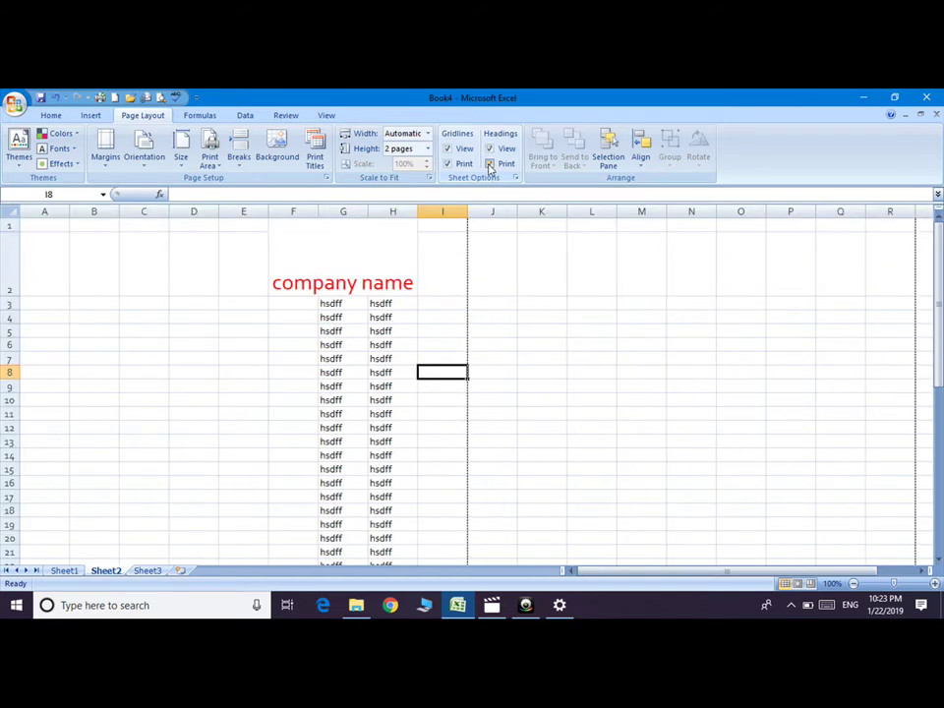
pyautogui.click(489, 164)
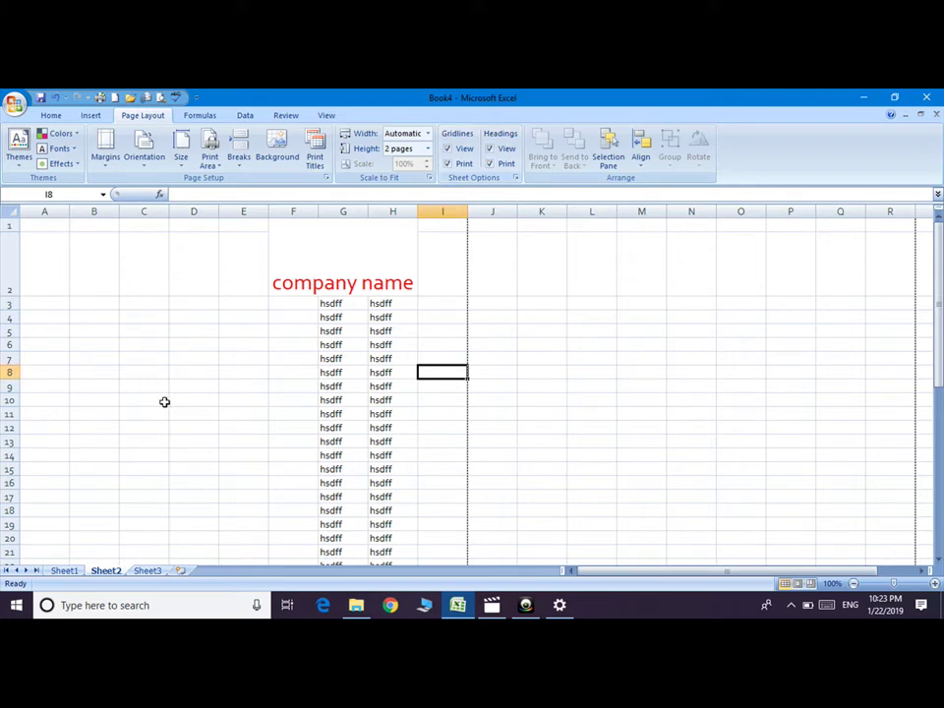
pyautogui.hotkey('ctrl', 'p')
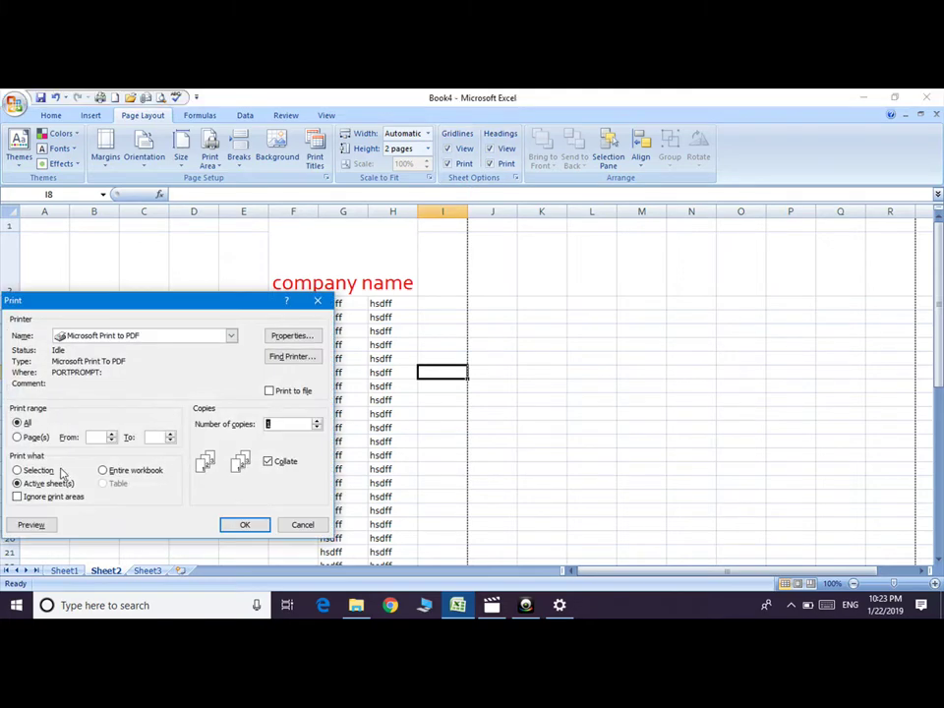
pyautogui.click(36, 525)
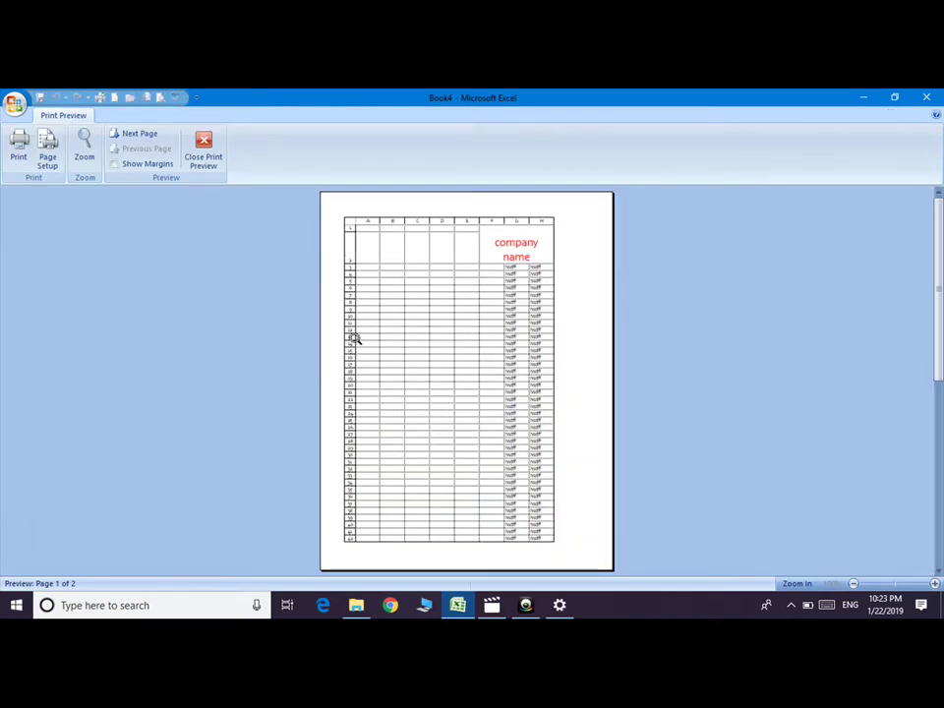
pyautogui.click(200, 148)
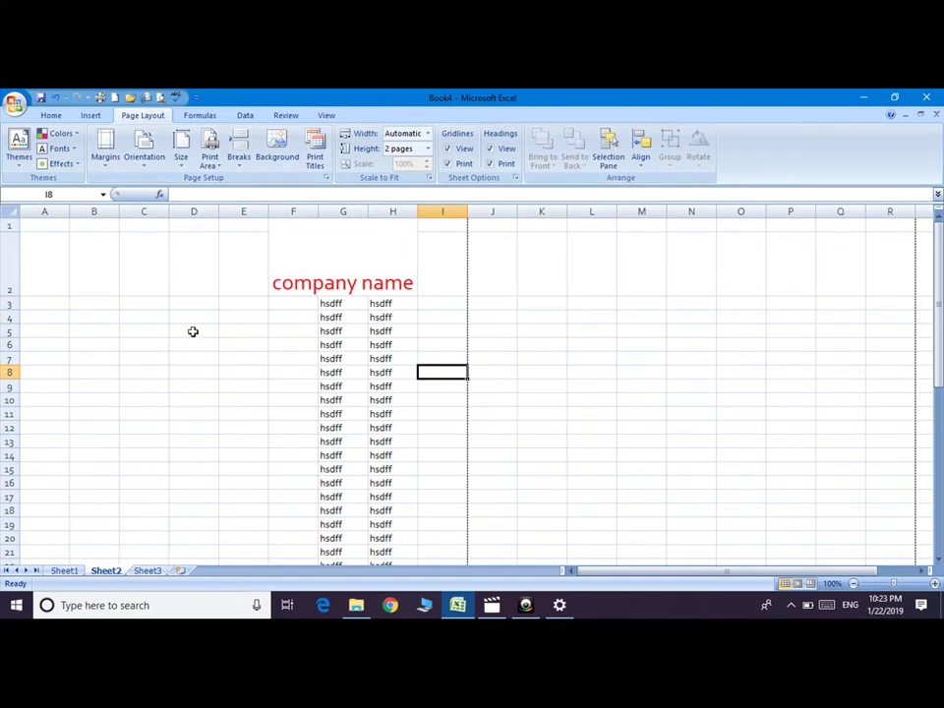
# On Sheet3, insert the lake-and-house, businessmen-and-gears, and church clip art pictures
pyautogui.click(149, 570)
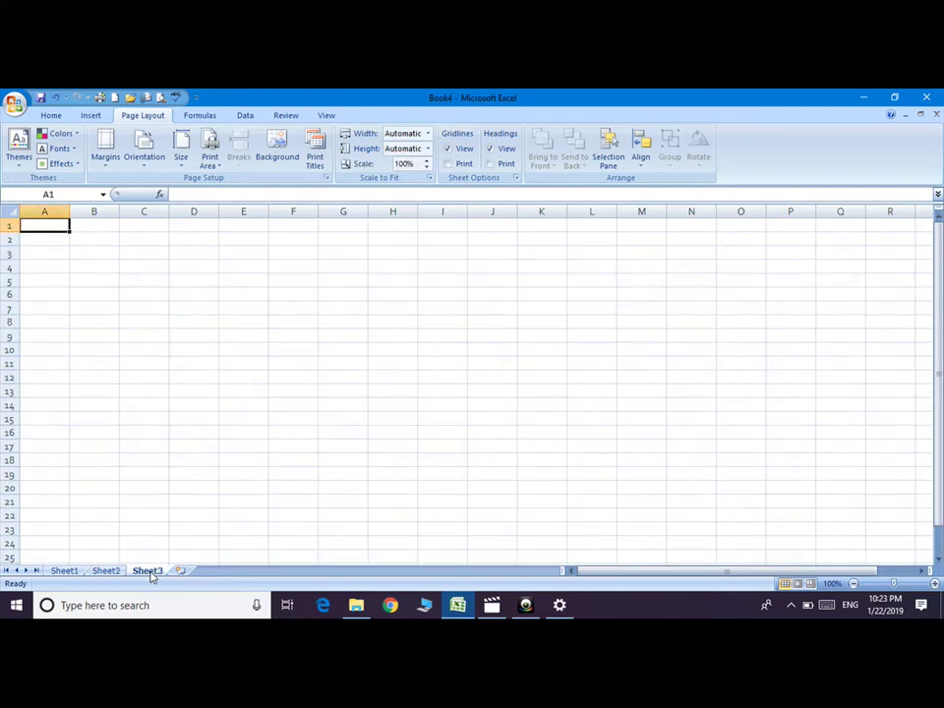
pyautogui.click(90, 116)
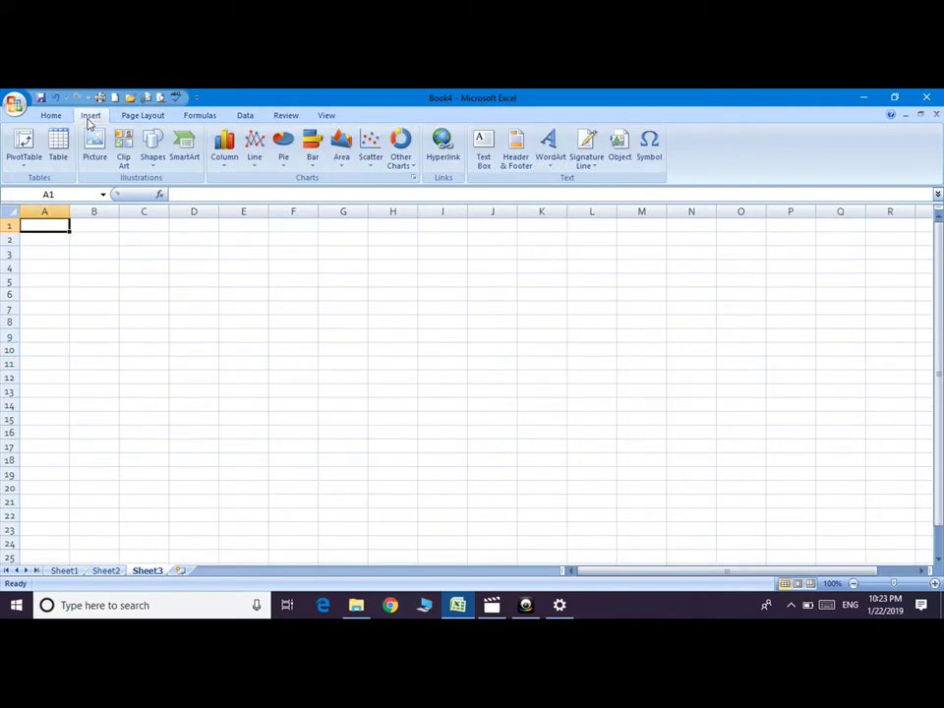
pyautogui.click(124, 158)
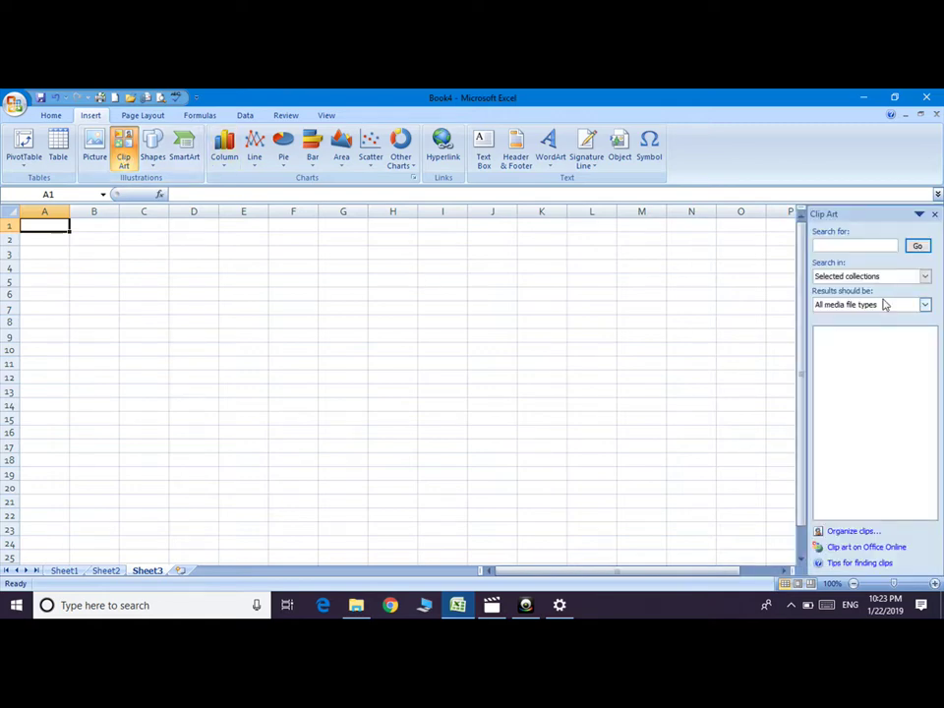
pyautogui.click(916, 247)
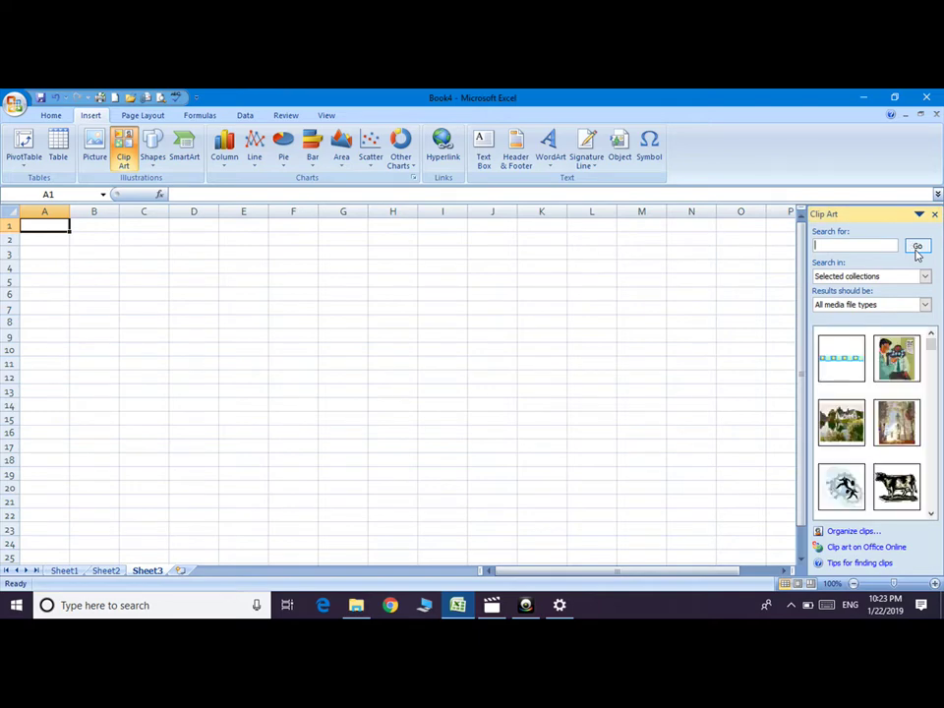
pyautogui.click(846, 442)
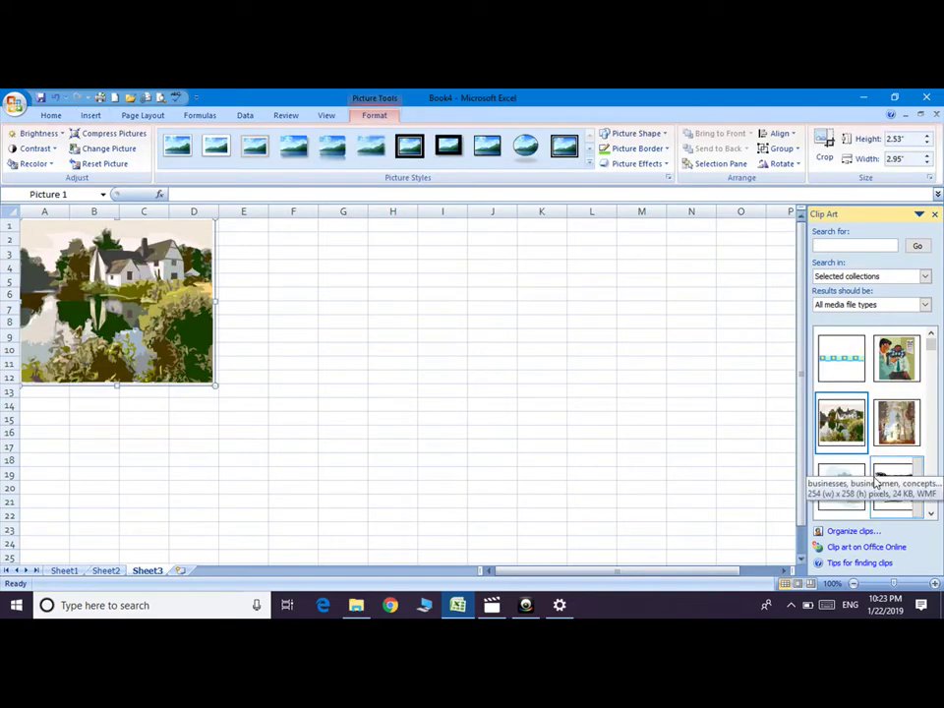
pyautogui.click(859, 479)
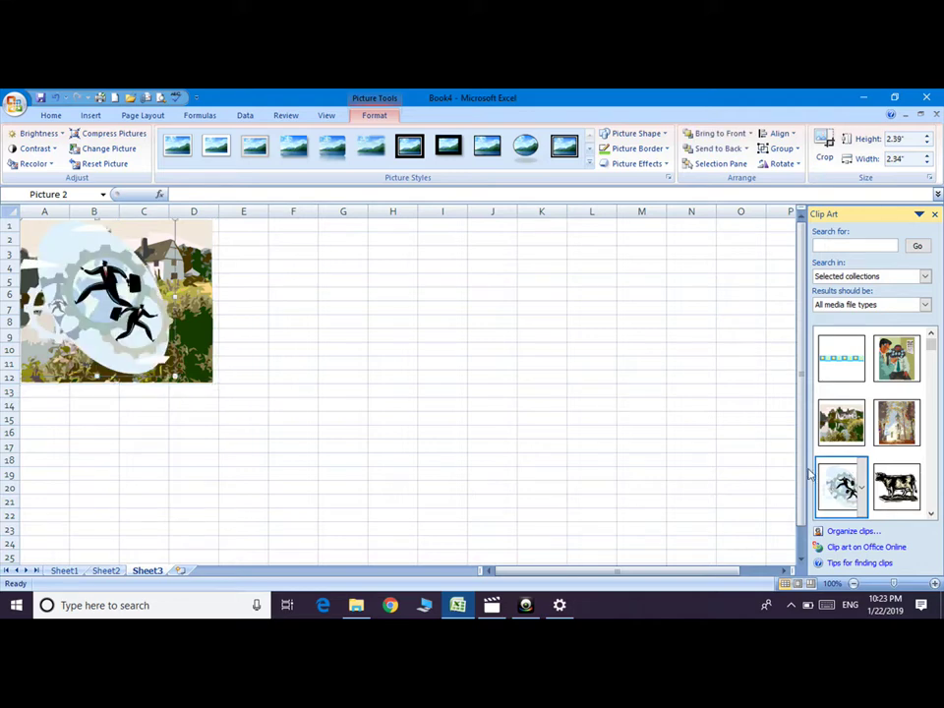
pyautogui.moveTo(261, 360); pyautogui.dragTo(274, 383)
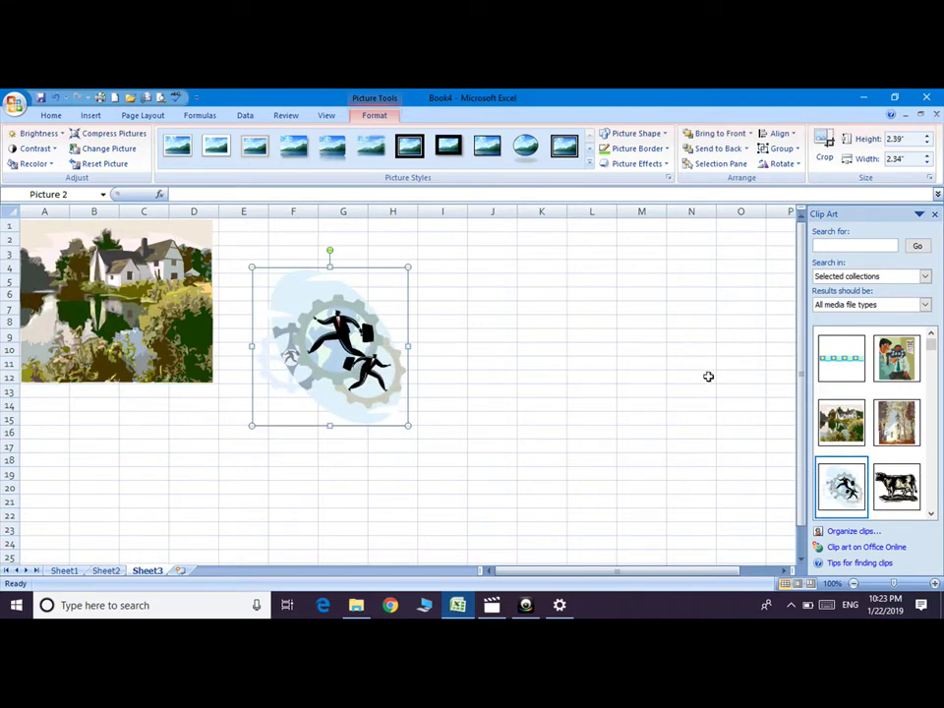
pyautogui.moveTo(895, 422)
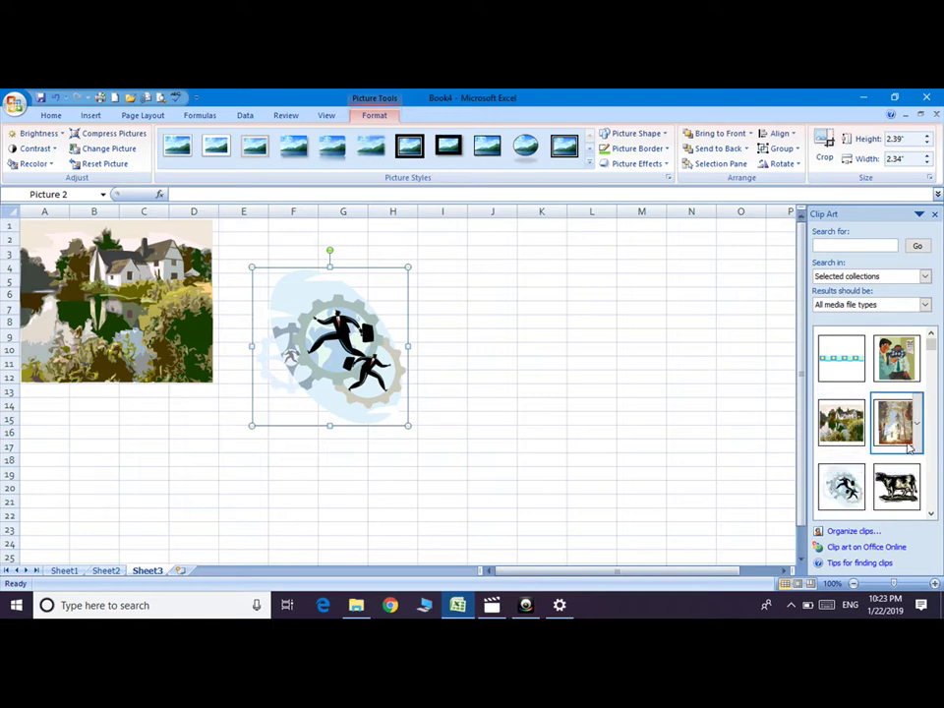
pyautogui.click(906, 443)
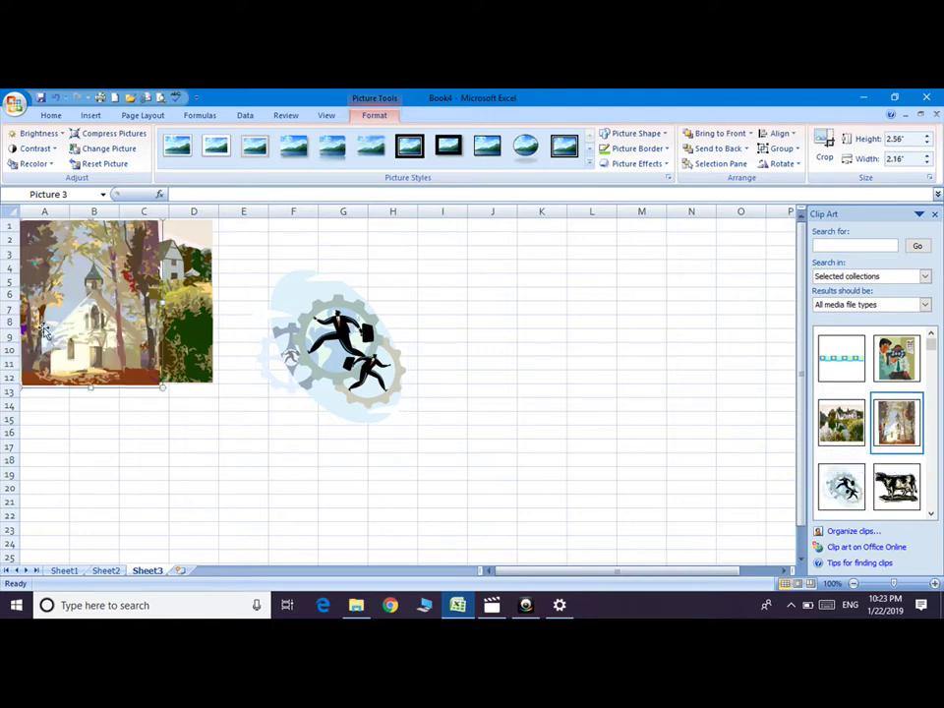
pyautogui.moveTo(61, 327); pyautogui.dragTo(448, 358)
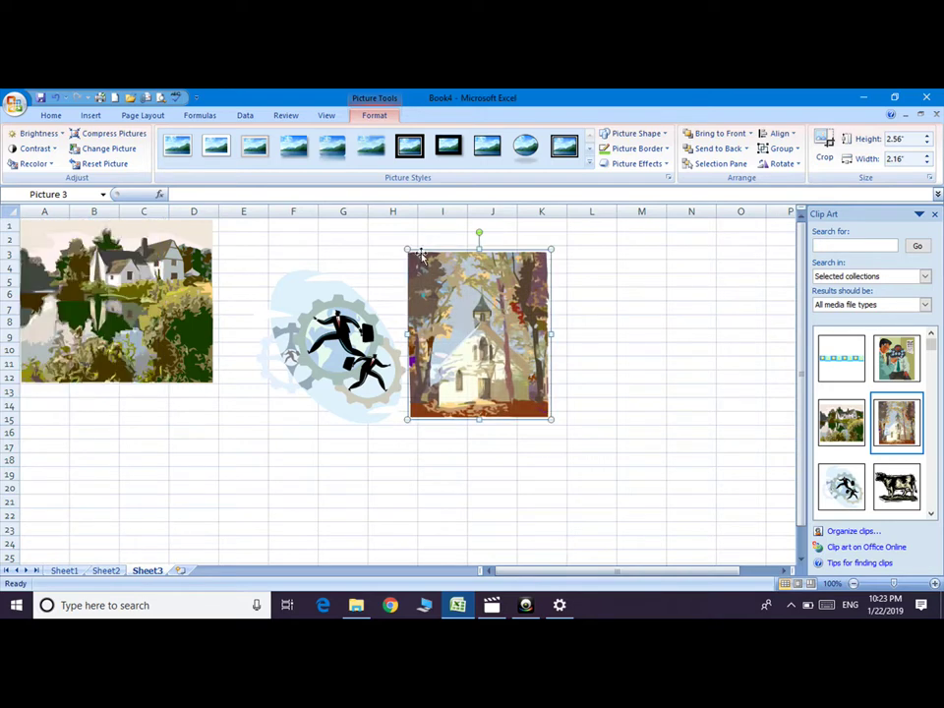
# Resize the church, gears and house pictures, then stack the church on the gears
pyautogui.moveTo(408, 251); pyautogui.dragTo(438, 286)
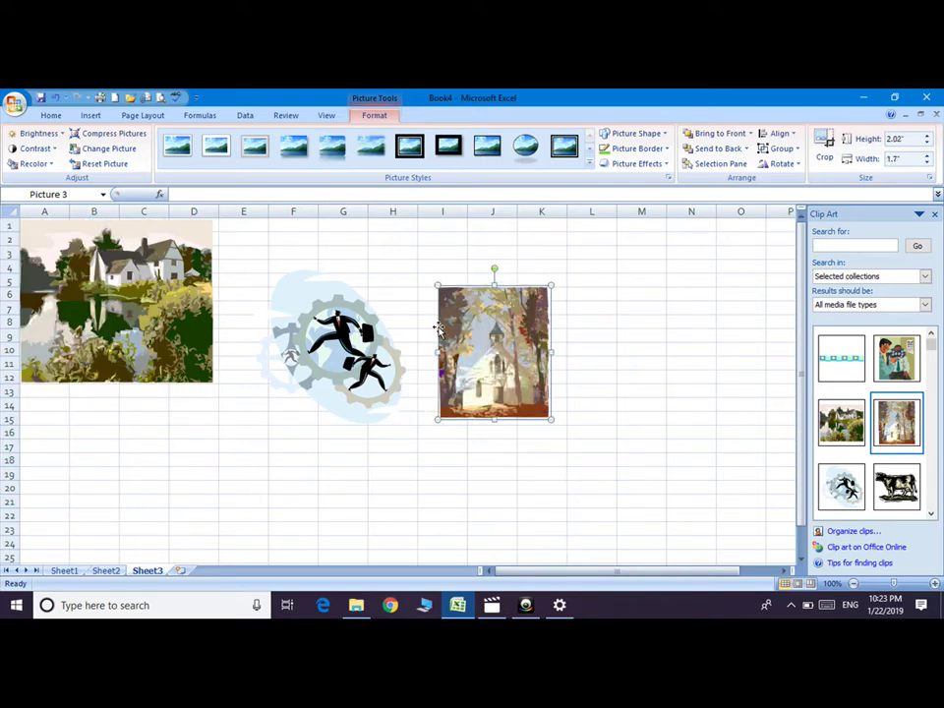
pyautogui.click(316, 298)
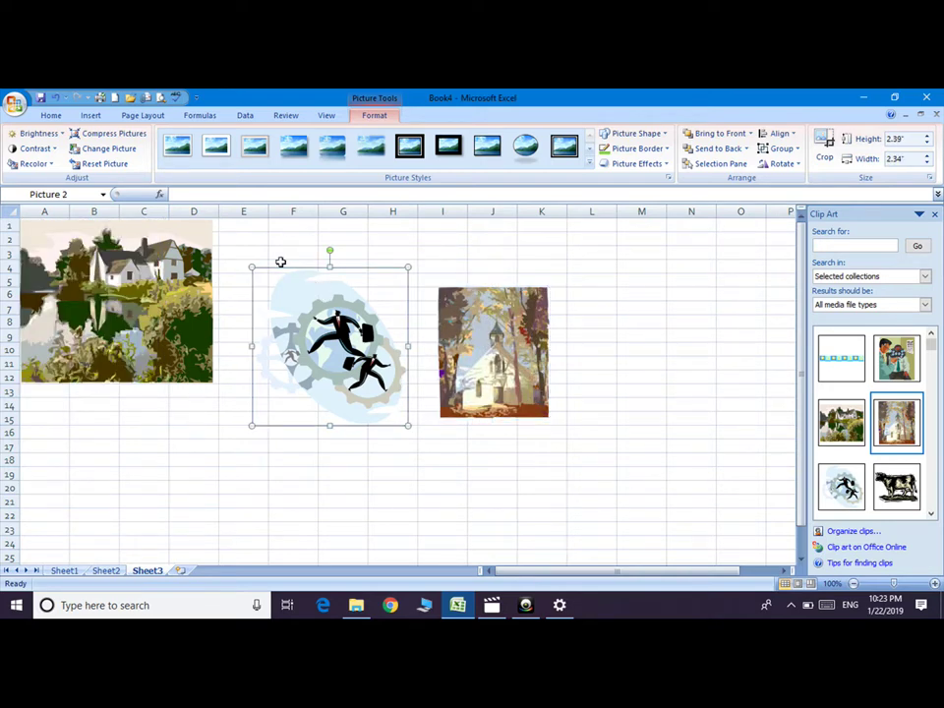
pyautogui.moveTo(252, 266); pyautogui.dragTo(153, 218)
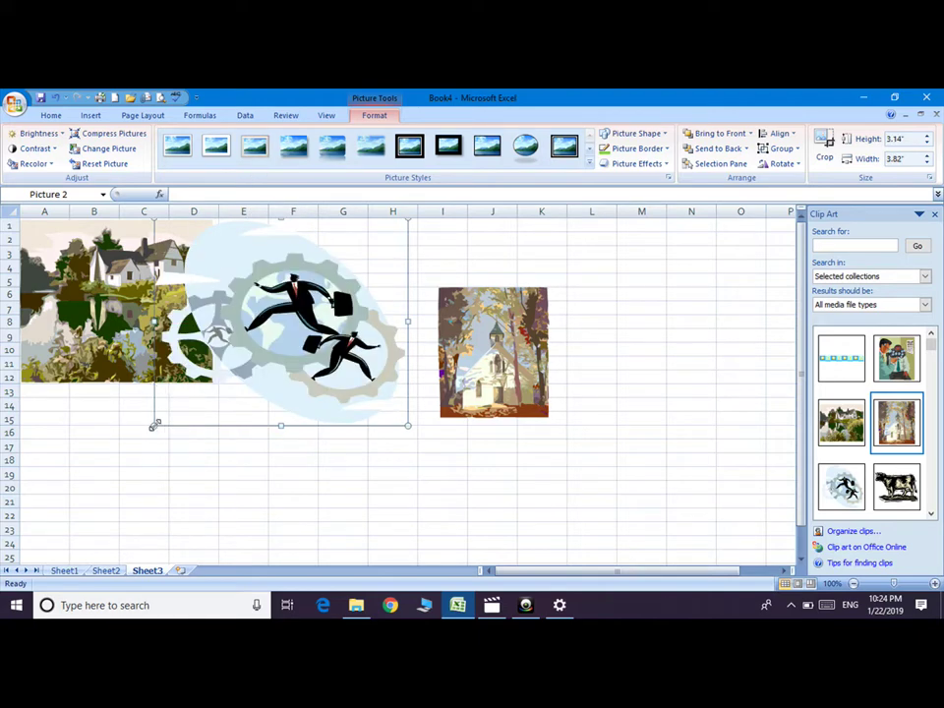
pyautogui.moveTo(194, 409); pyautogui.dragTo(243, 411)
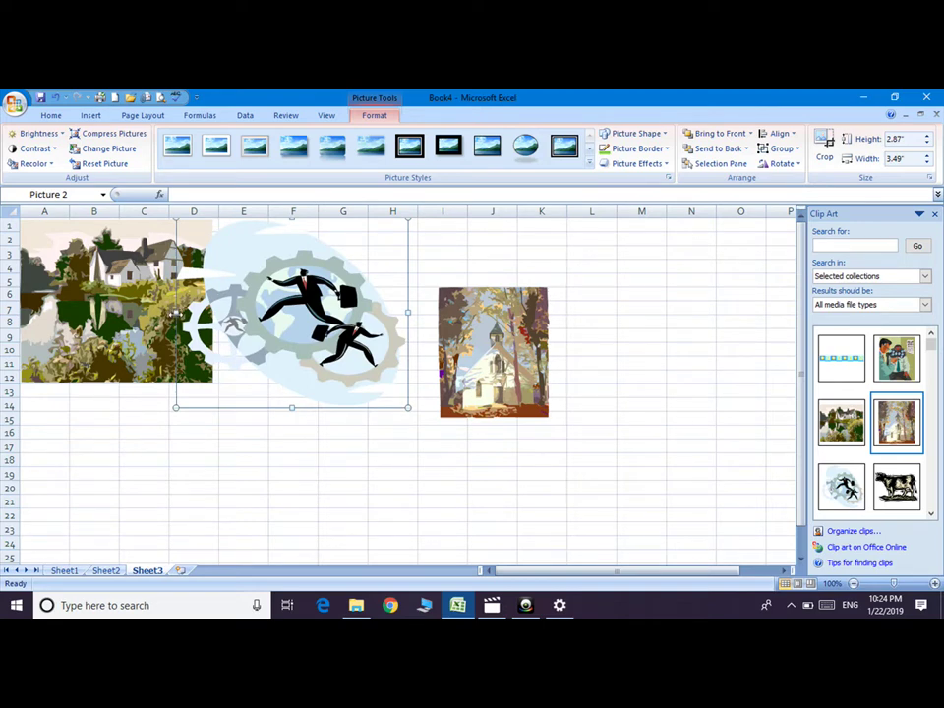
pyautogui.moveTo(176, 312); pyautogui.dragTo(259, 312)
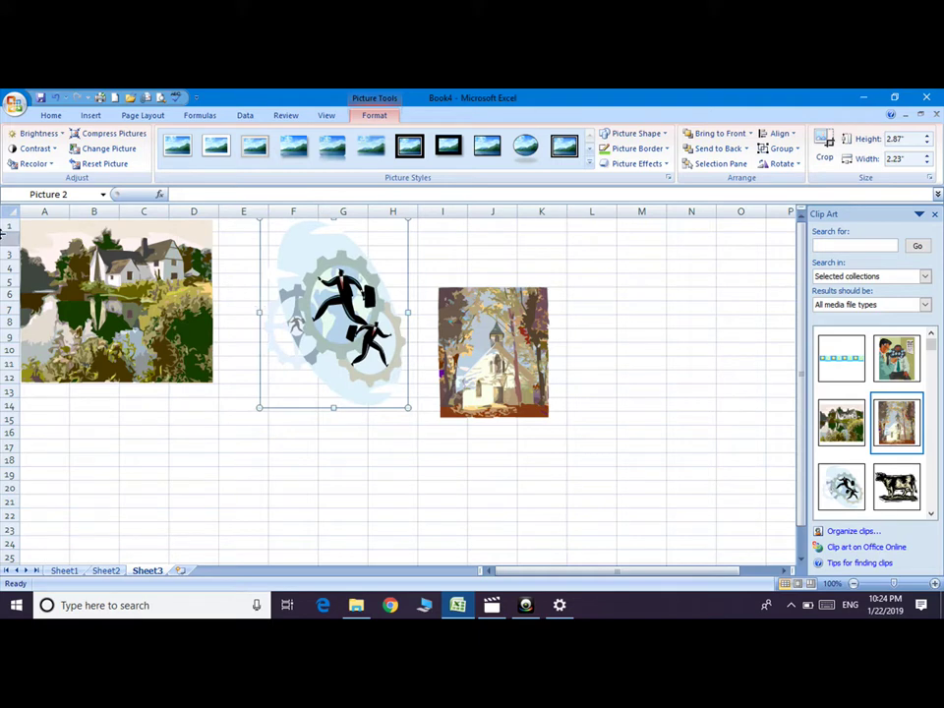
pyautogui.click(103, 280)
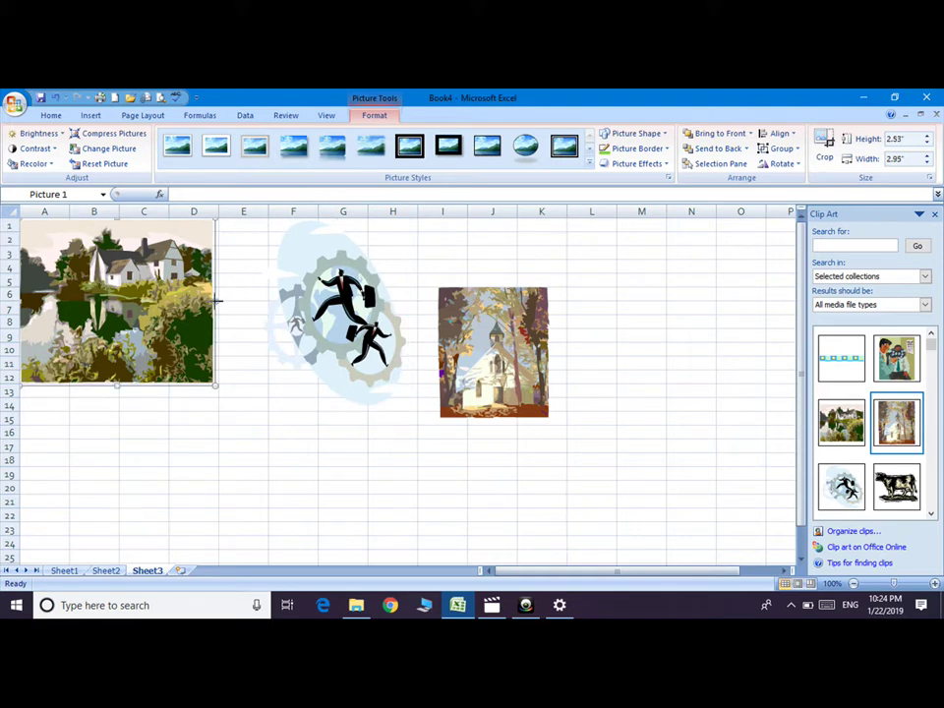
pyautogui.moveTo(214, 302)
pyautogui.mouseDown()
pyautogui.moveTo(141, 302)
pyautogui.moveTo(263, 316)
pyautogui.mouseUp()
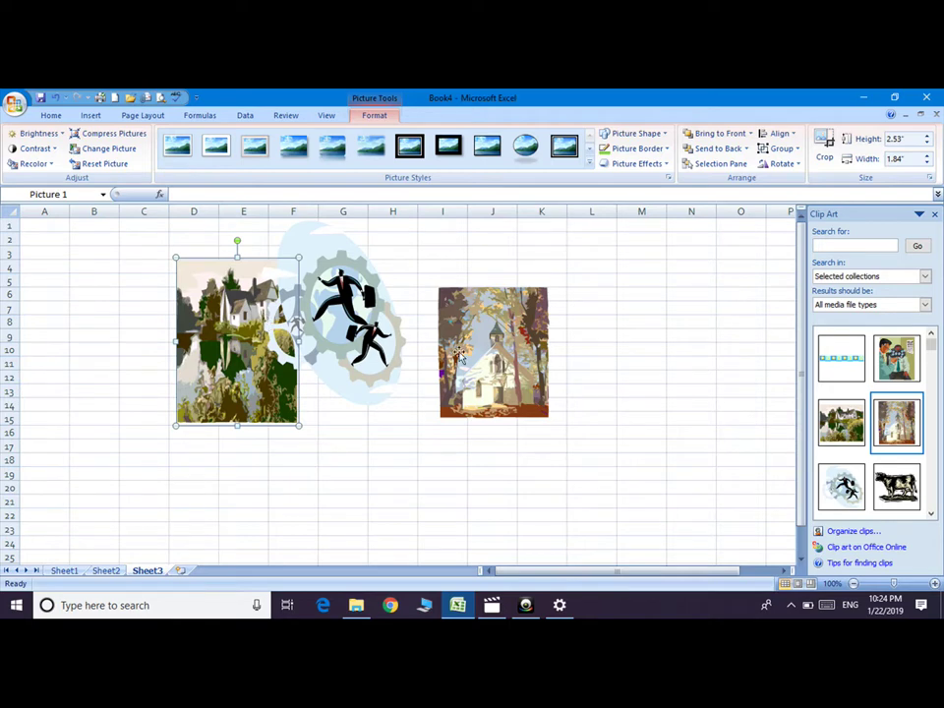
pyautogui.moveTo(422, 347)
pyautogui.mouseDown()
pyautogui.moveTo(296, 329)
pyautogui.moveTo(147, 351)
pyautogui.mouseUp()
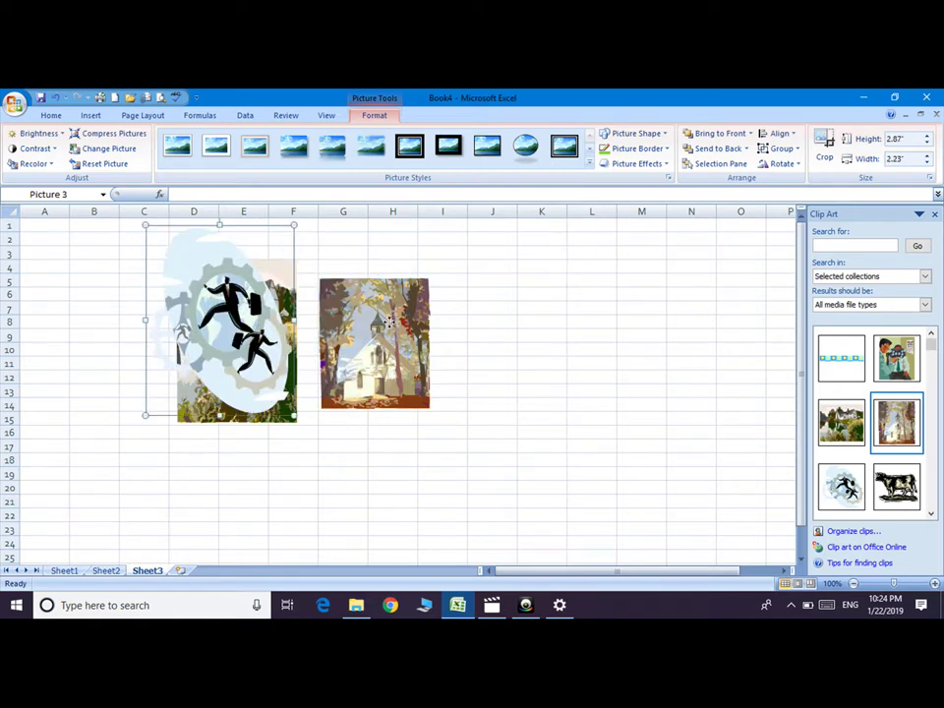
pyautogui.moveTo(390, 325); pyautogui.dragTo(253, 347)
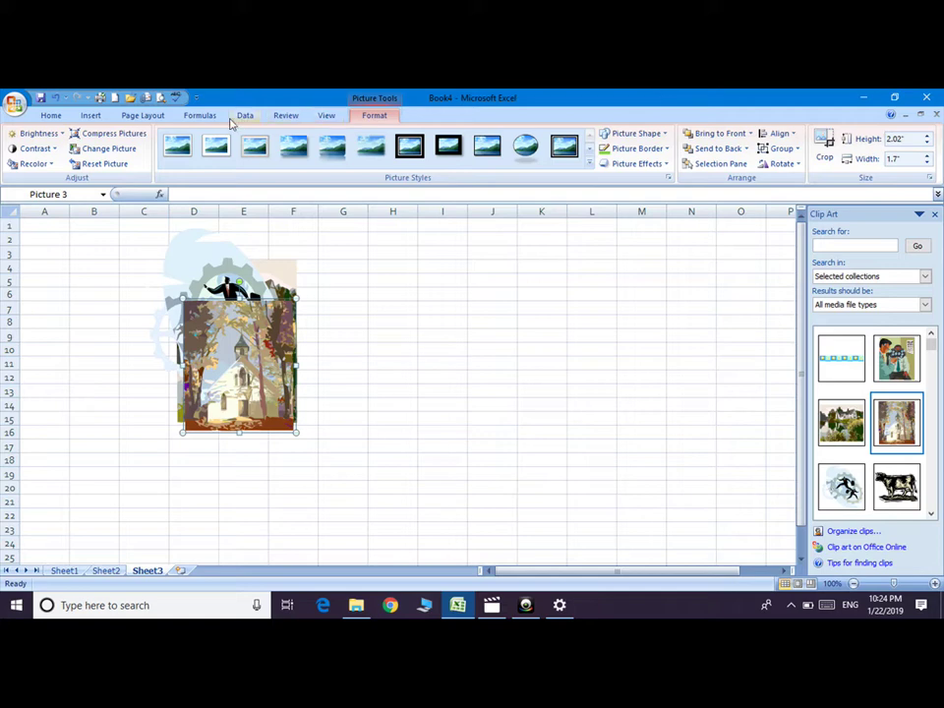
# Bring the gears picture to the front, send it back behind the church, and close Clip Art
pyautogui.click(146, 115)
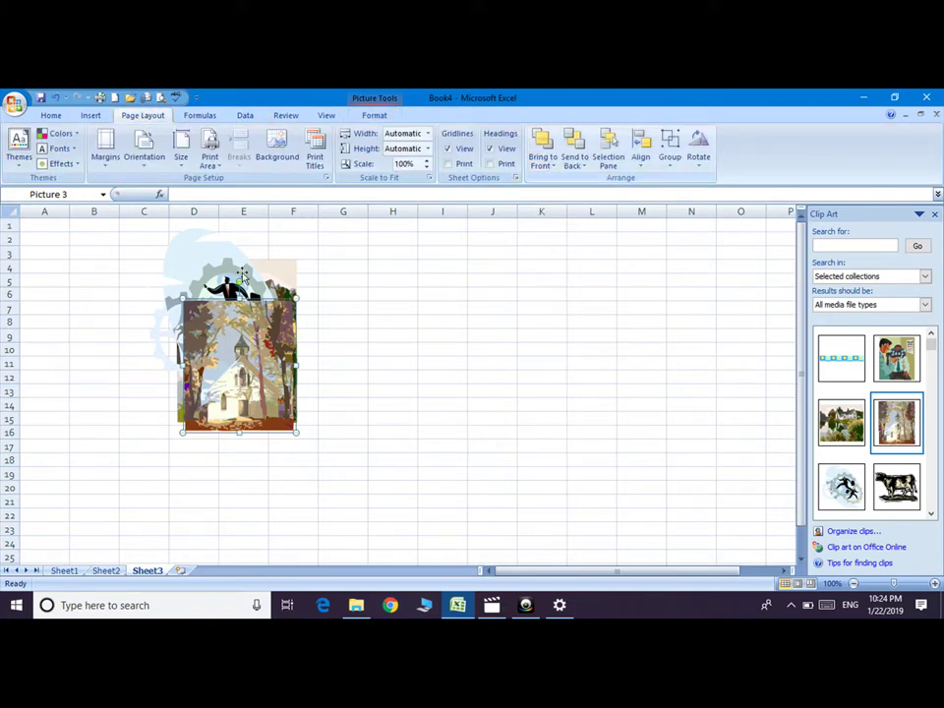
pyautogui.click(277, 272)
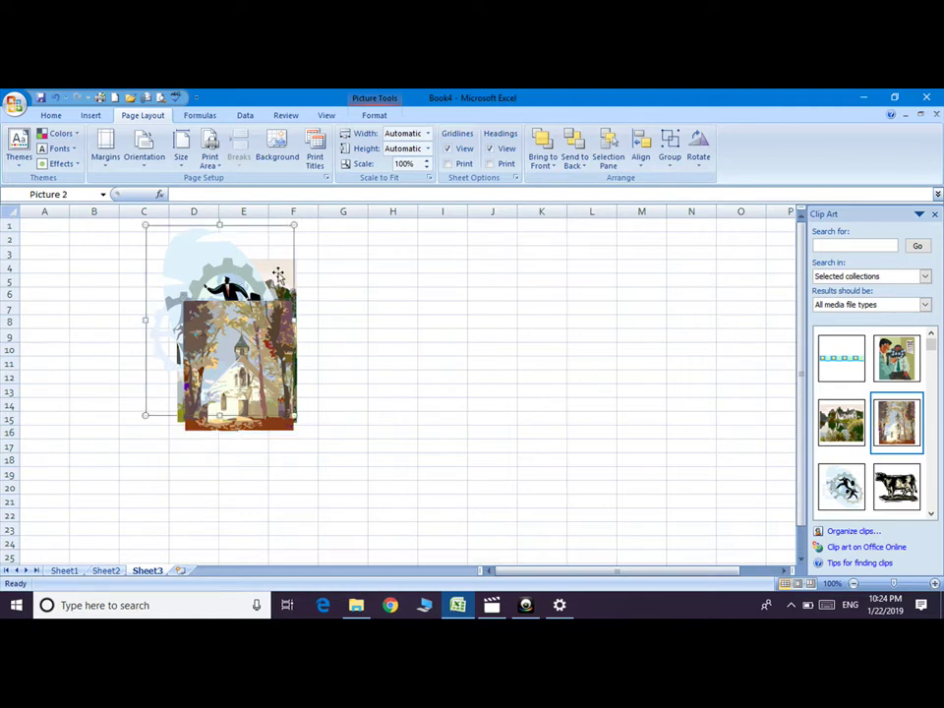
pyautogui.click(543, 163)
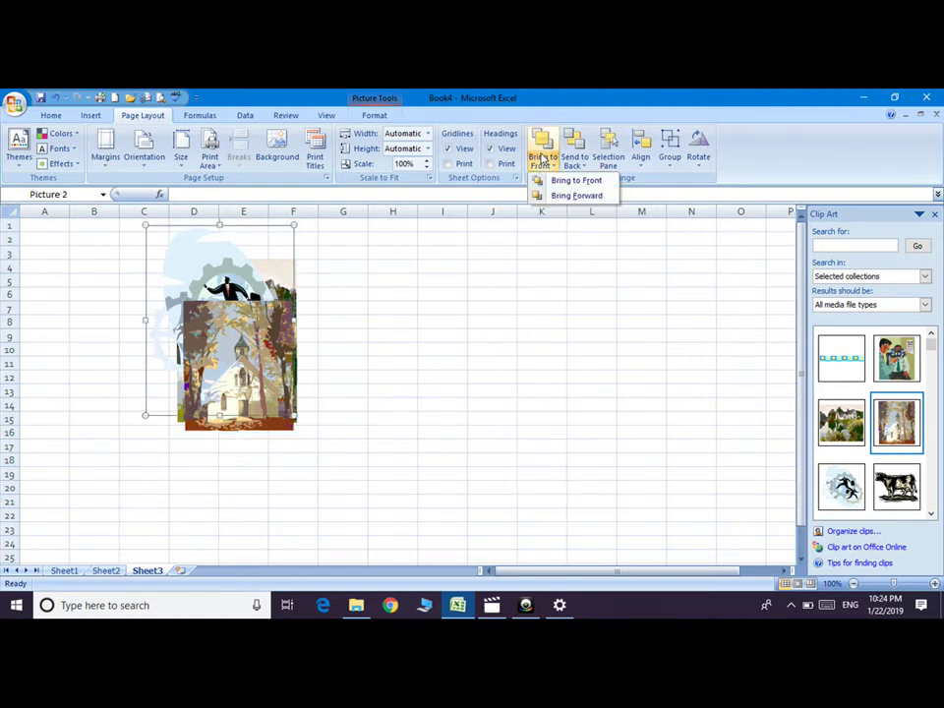
pyautogui.click(578, 181)
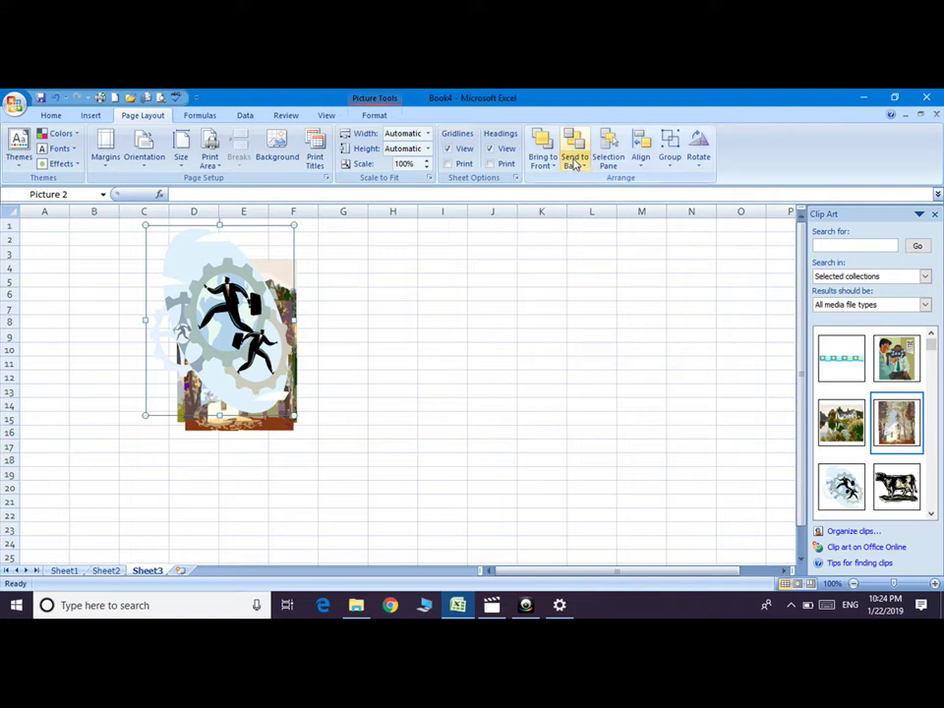
pyautogui.click(575, 161)
pyautogui.click(612, 197)
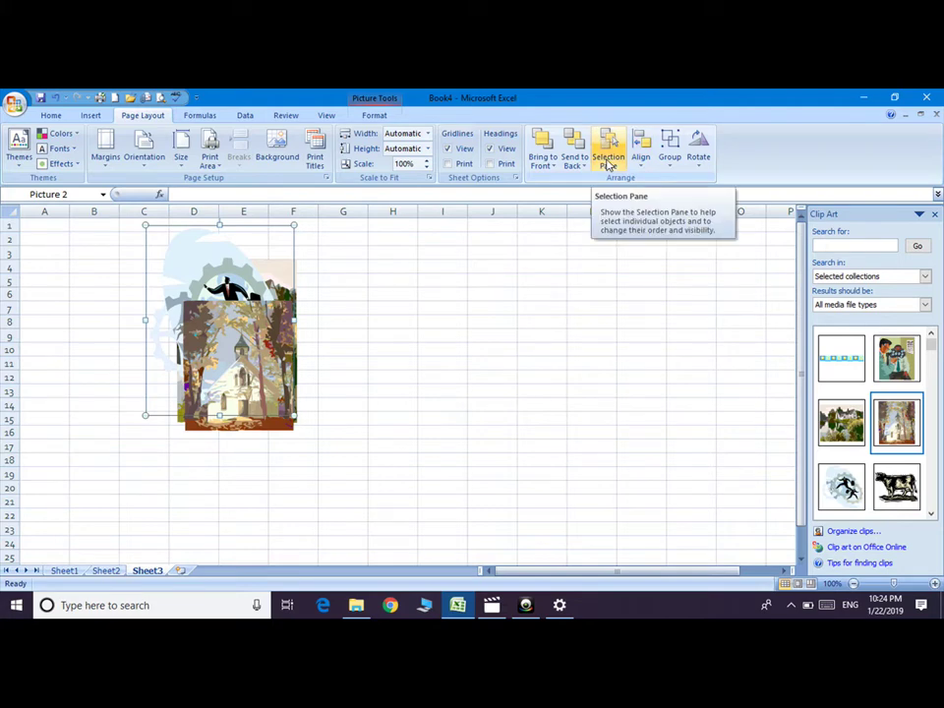
pyautogui.click(934, 213)
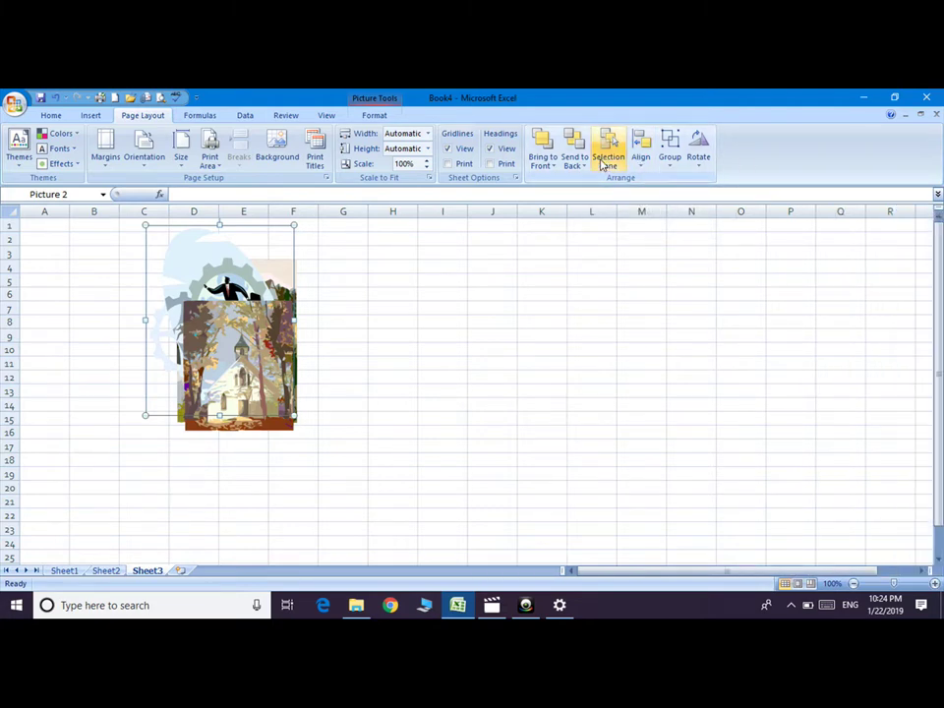
pyautogui.click(603, 164)
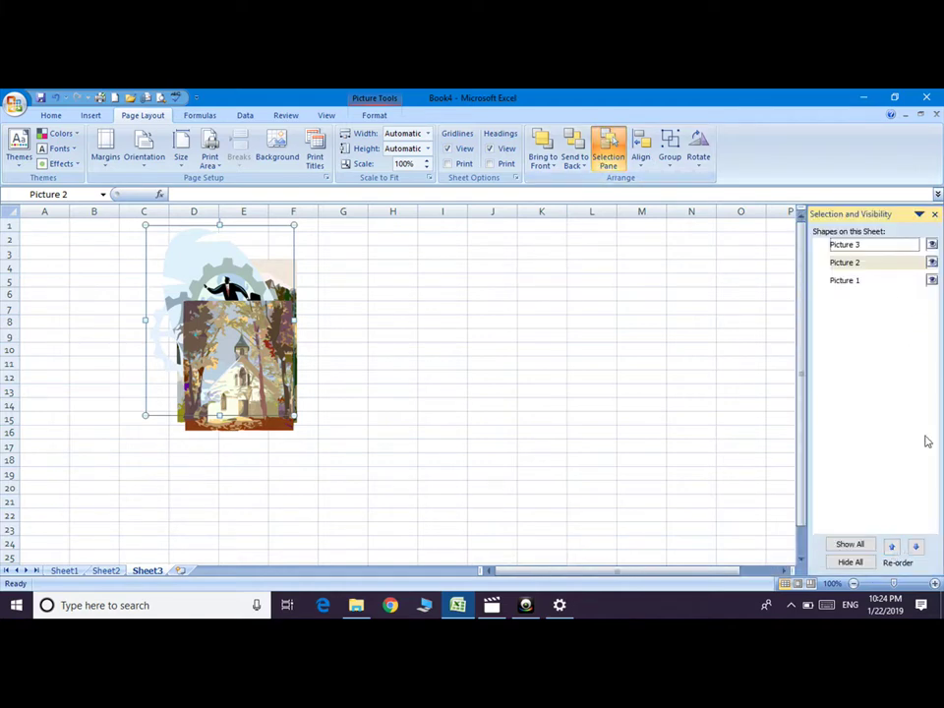
pyautogui.click(933, 262)
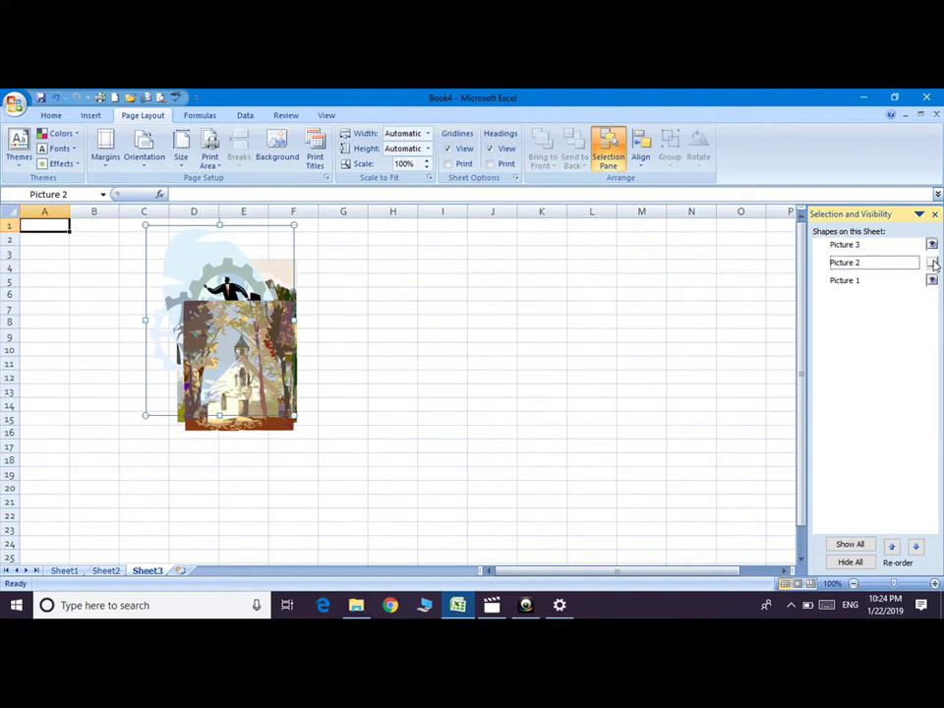
pyautogui.click(892, 548)
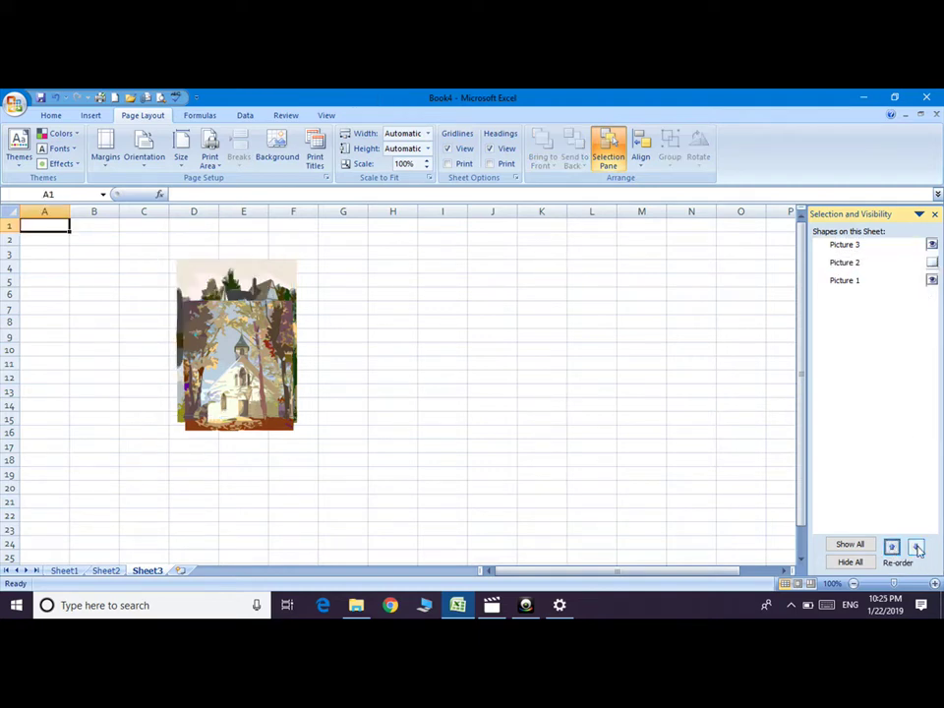
pyautogui.click(916, 548)
pyautogui.click(844, 262)
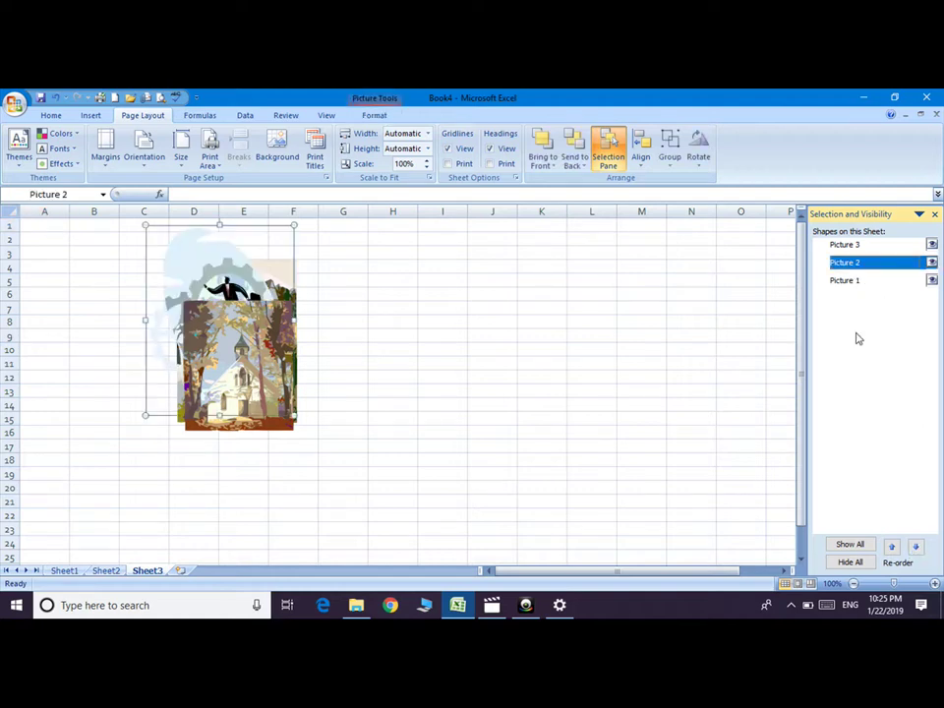
pyautogui.click(916, 546)
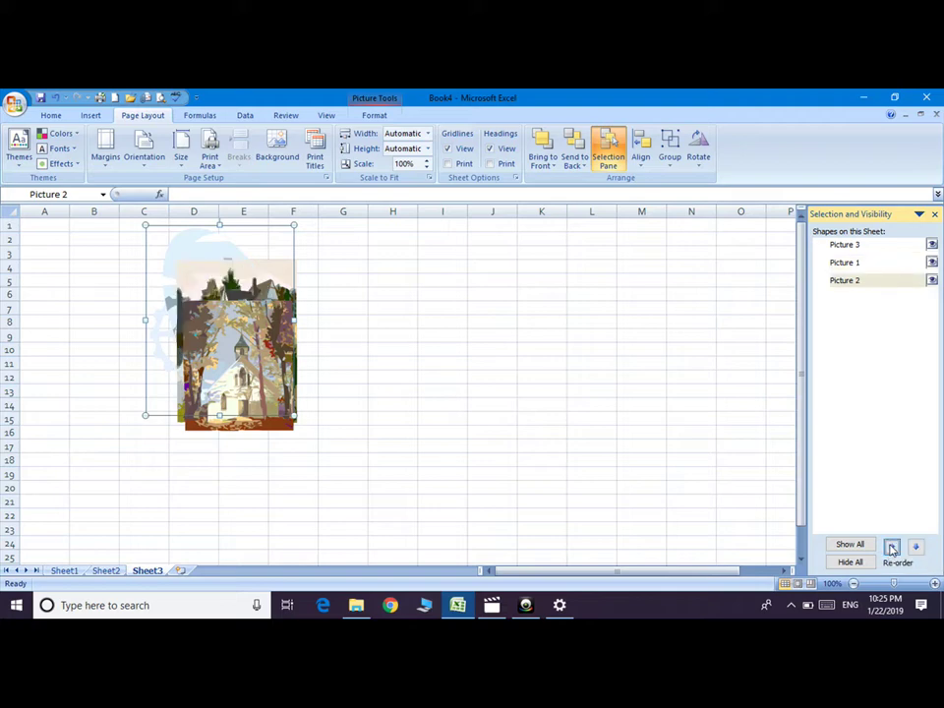
pyautogui.click(892, 548)
pyautogui.click(892, 548)
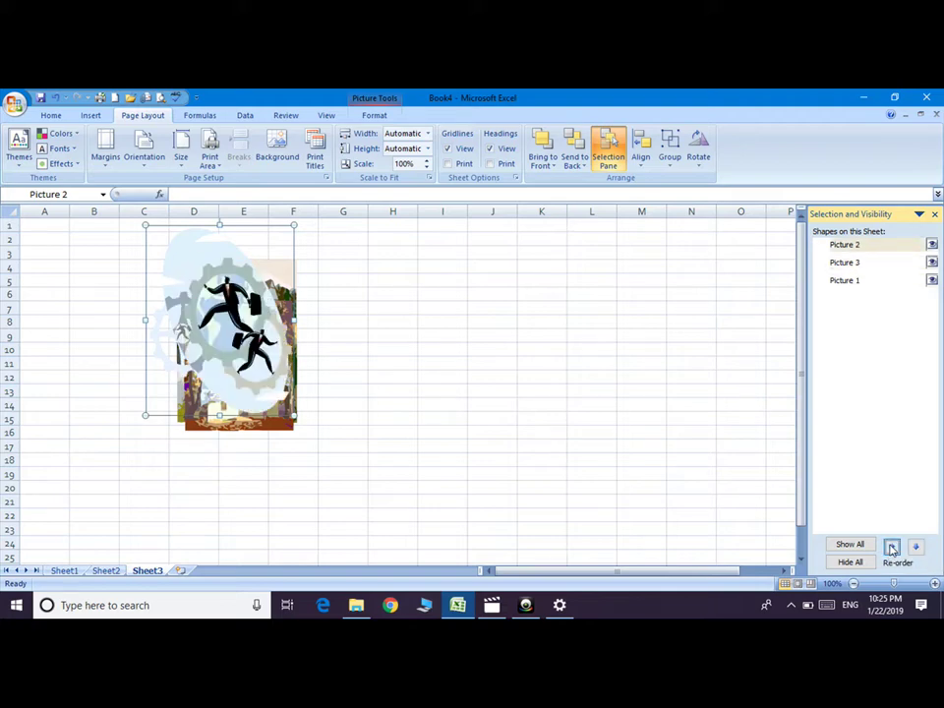
pyautogui.click(915, 546)
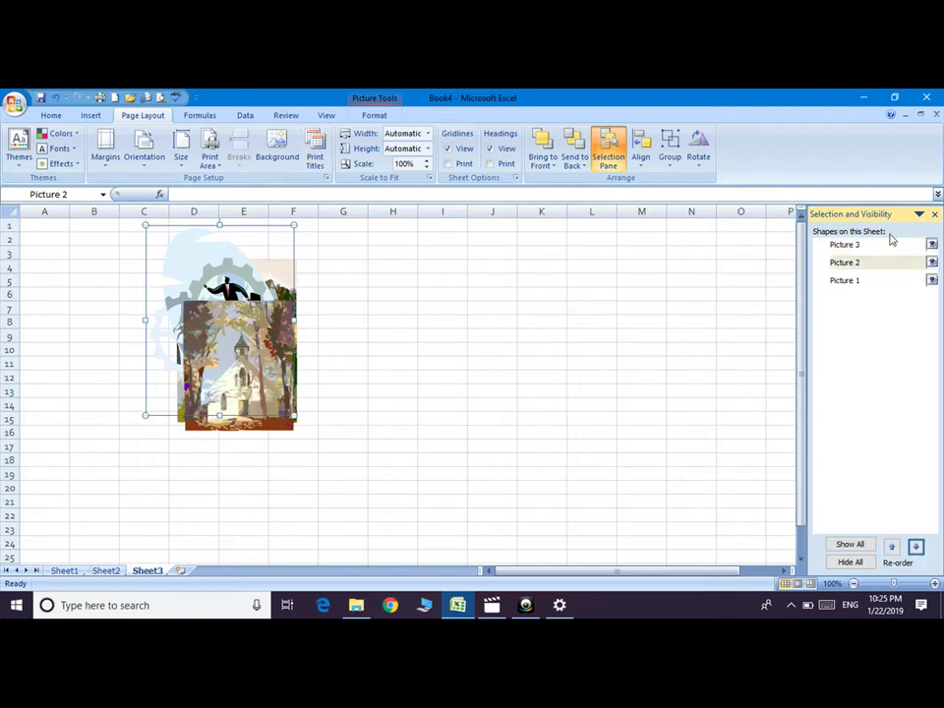
pyautogui.click(932, 263)
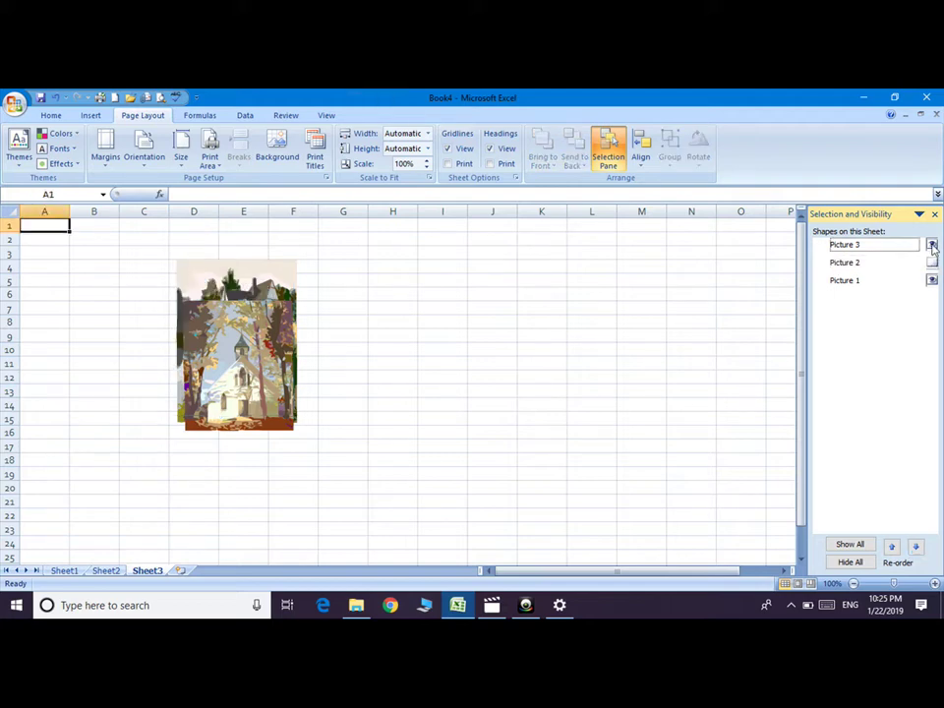
pyautogui.click(932, 246)
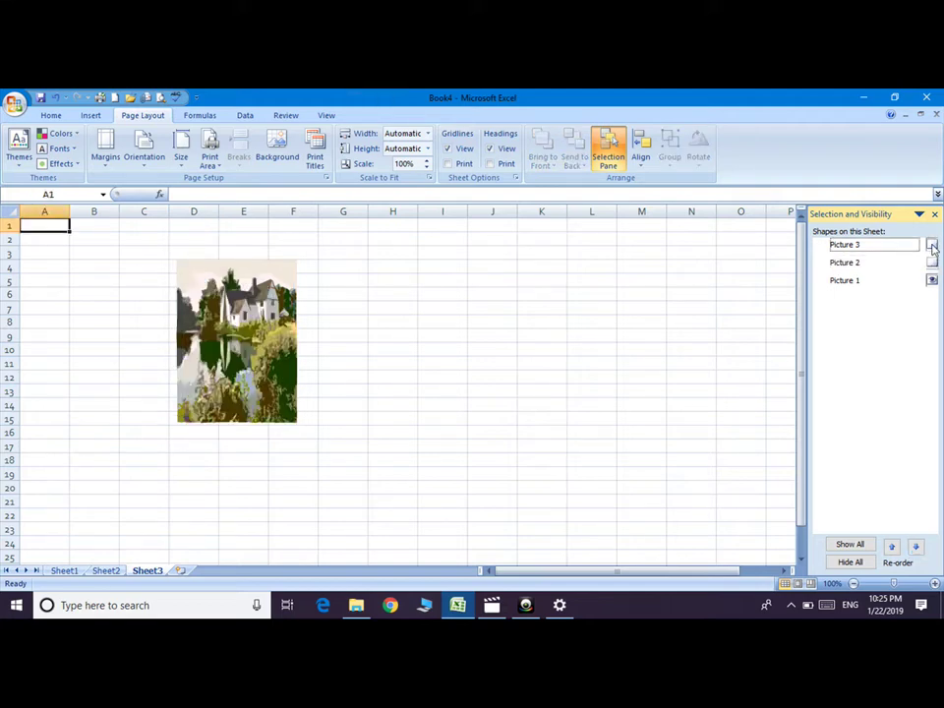
pyautogui.click(932, 246)
pyautogui.click(933, 264)
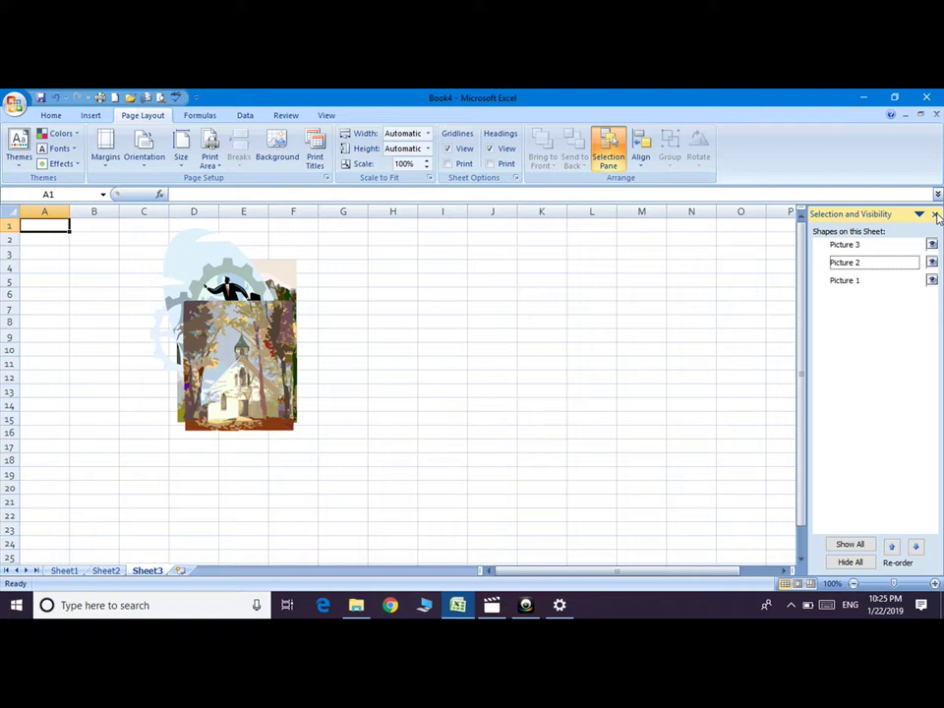
pyautogui.click(936, 214)
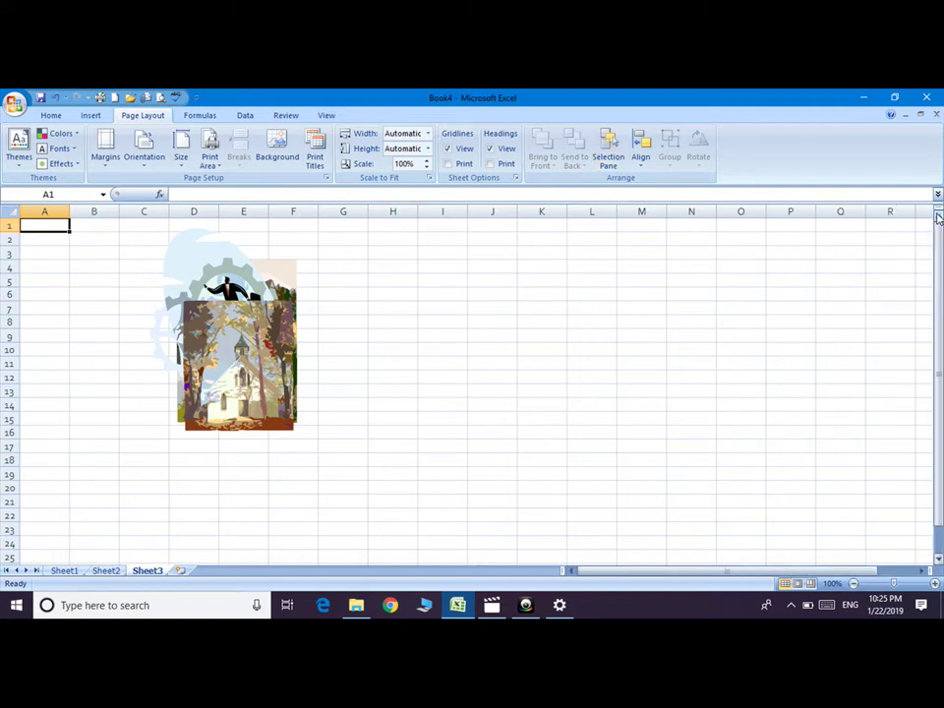
# Nudge the church picture left and select the house and gears pictures together
pyautogui.click(260, 356)
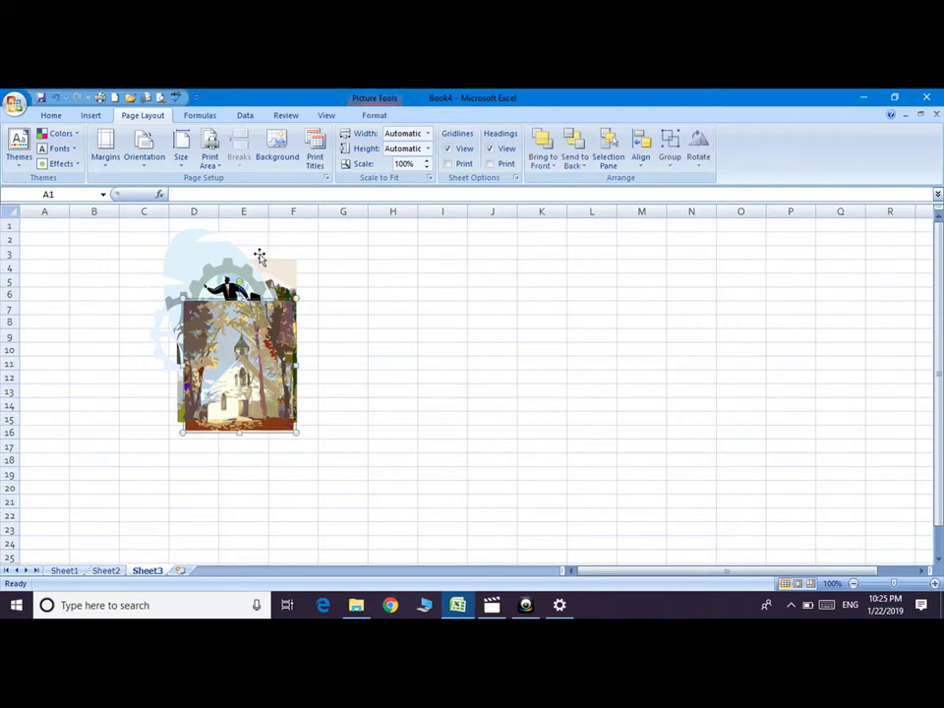
pyautogui.keyDown('shift'); pyautogui.click(228, 283); pyautogui.keyUp('shift')
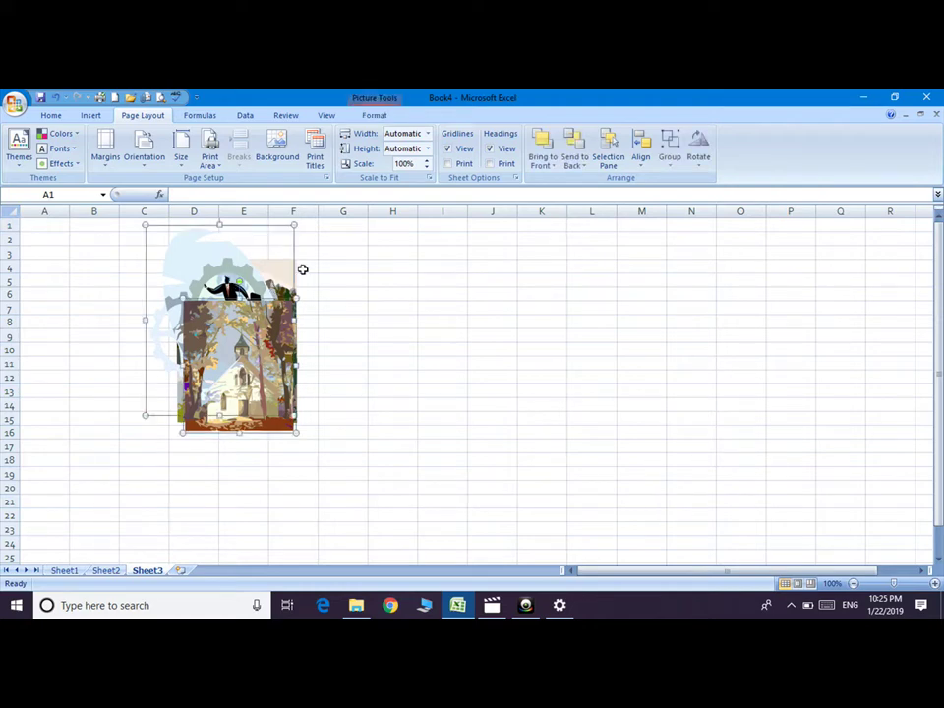
pyautogui.click(251, 324)
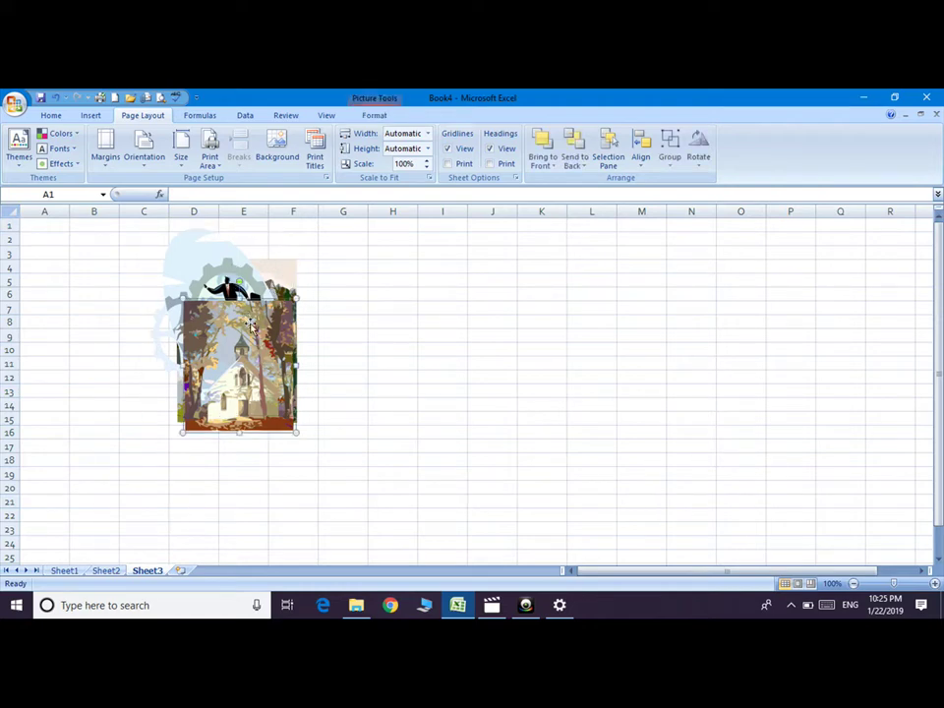
pyautogui.moveTo(243, 328)
pyautogui.mouseDown()
pyautogui.moveTo(209, 328)
pyautogui.moveTo(193, 288)
pyautogui.moveTo(162, 290)
pyautogui.mouseUp()
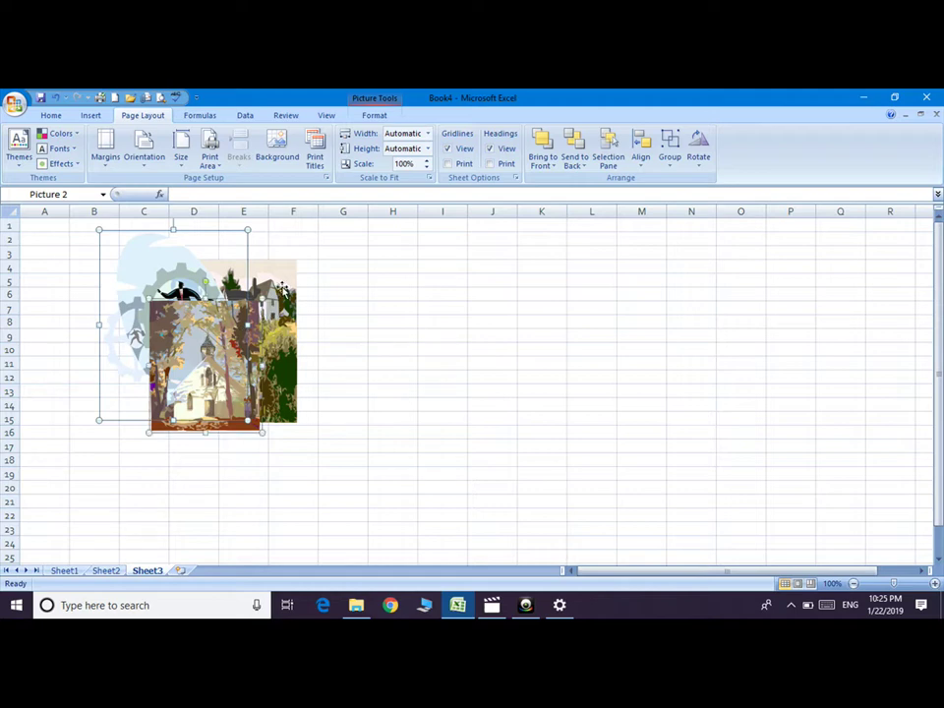
pyautogui.keyDown('shift'); pyautogui.click(282, 287); pyautogui.keyUp('shift')
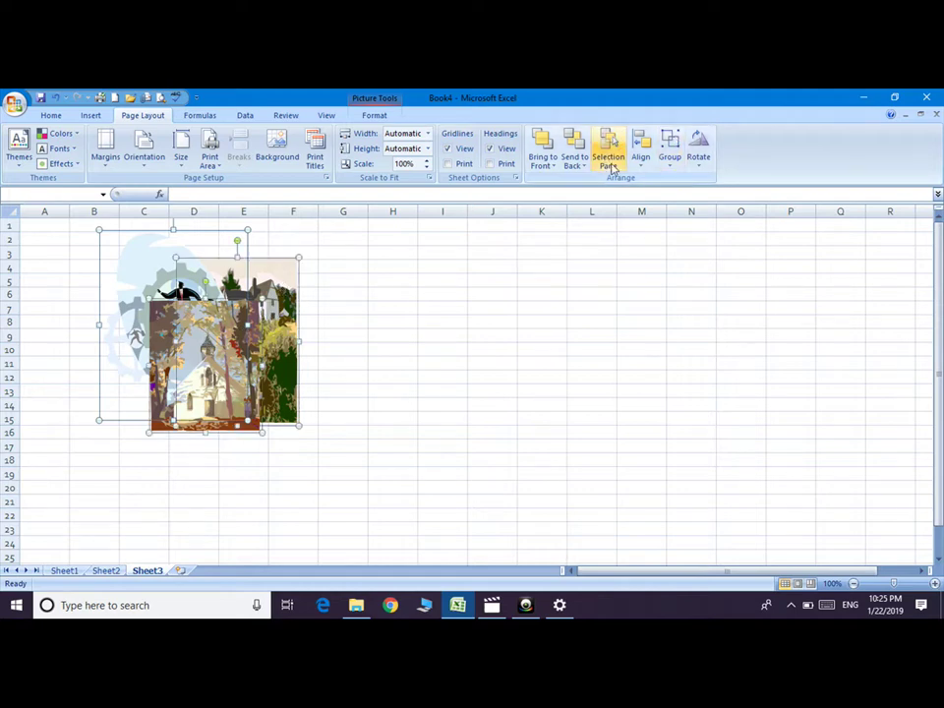
# Align the selected pictures left, then center, then right
pyautogui.click(642, 166)
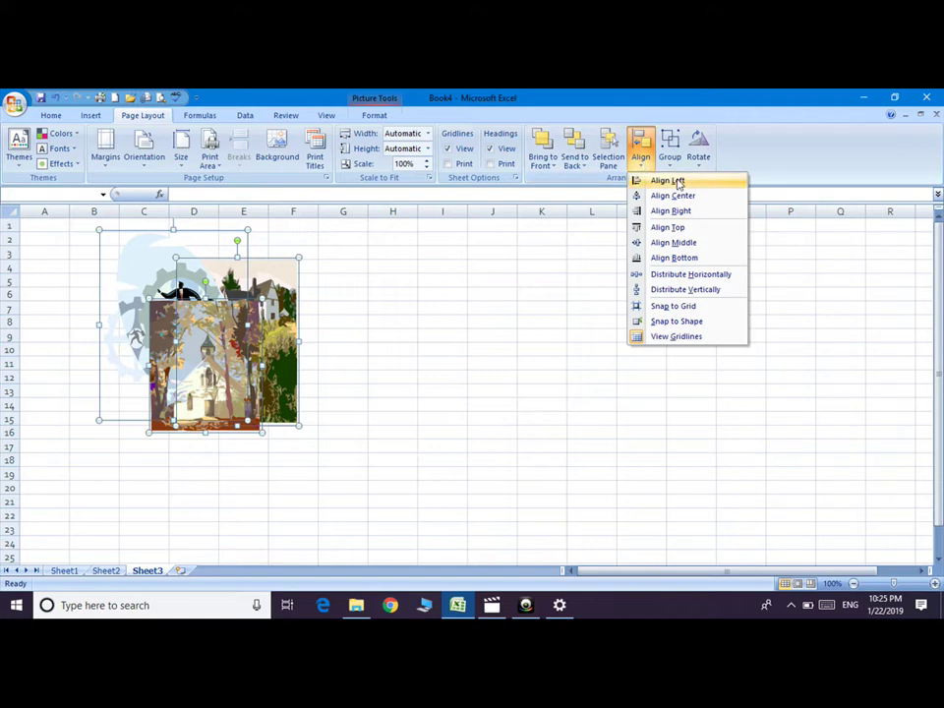
pyautogui.click(677, 182)
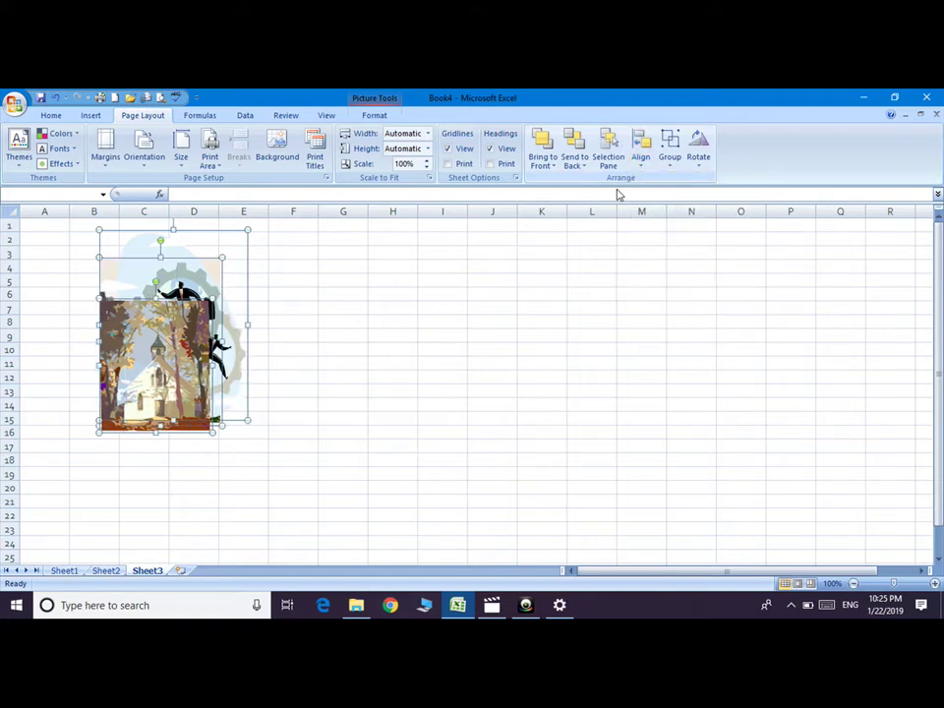
pyautogui.click(642, 160)
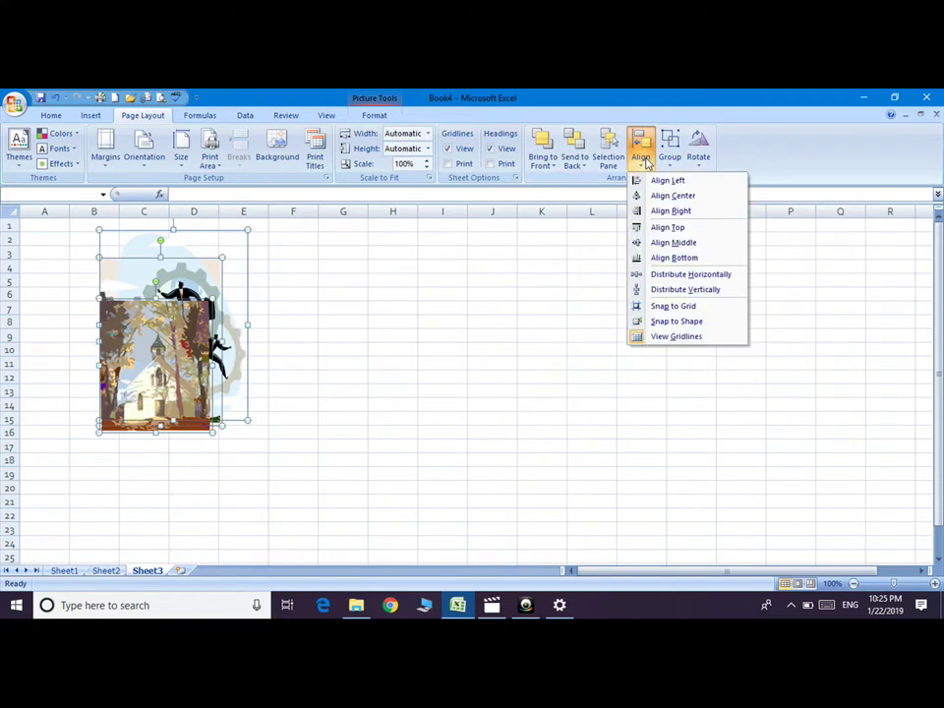
pyautogui.click(673, 197)
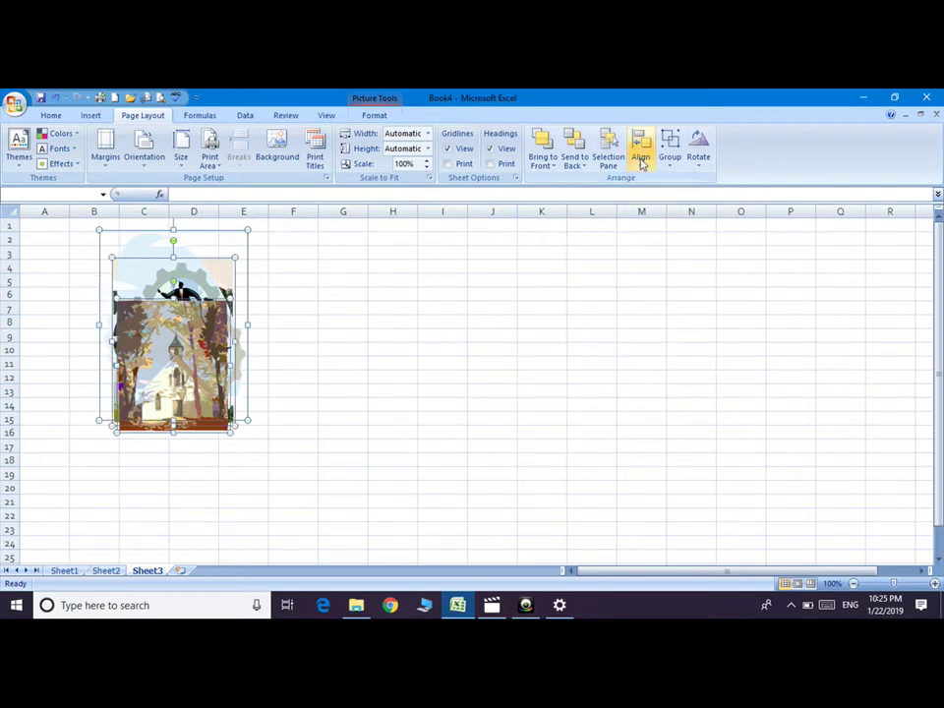
pyautogui.click(640, 153)
pyautogui.click(669, 211)
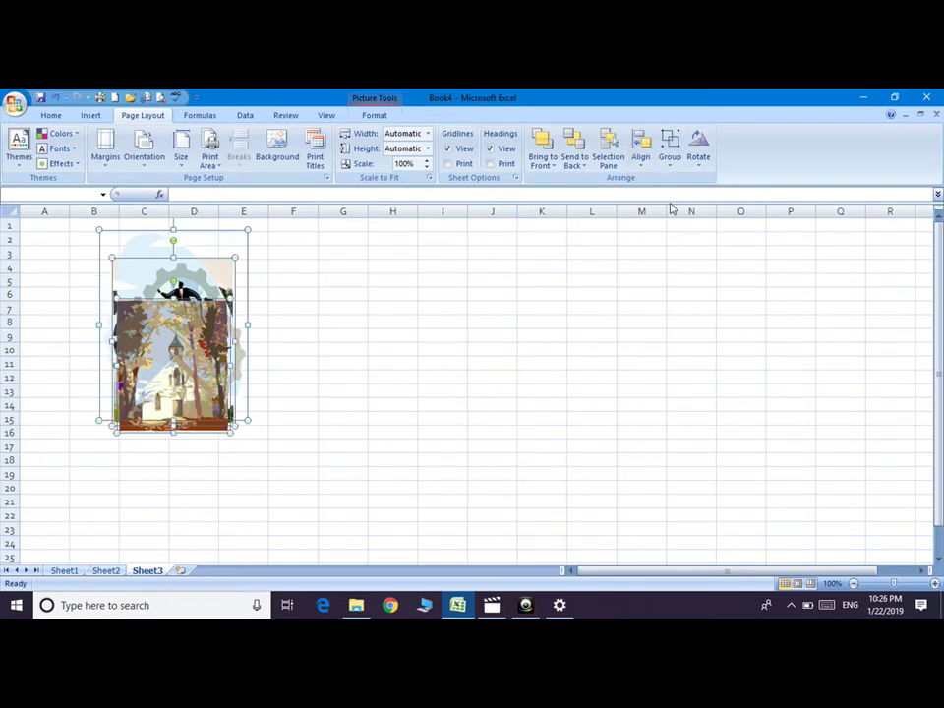
# Align the pictures to their top edges, then middle, then bottom
pyautogui.click(640, 156)
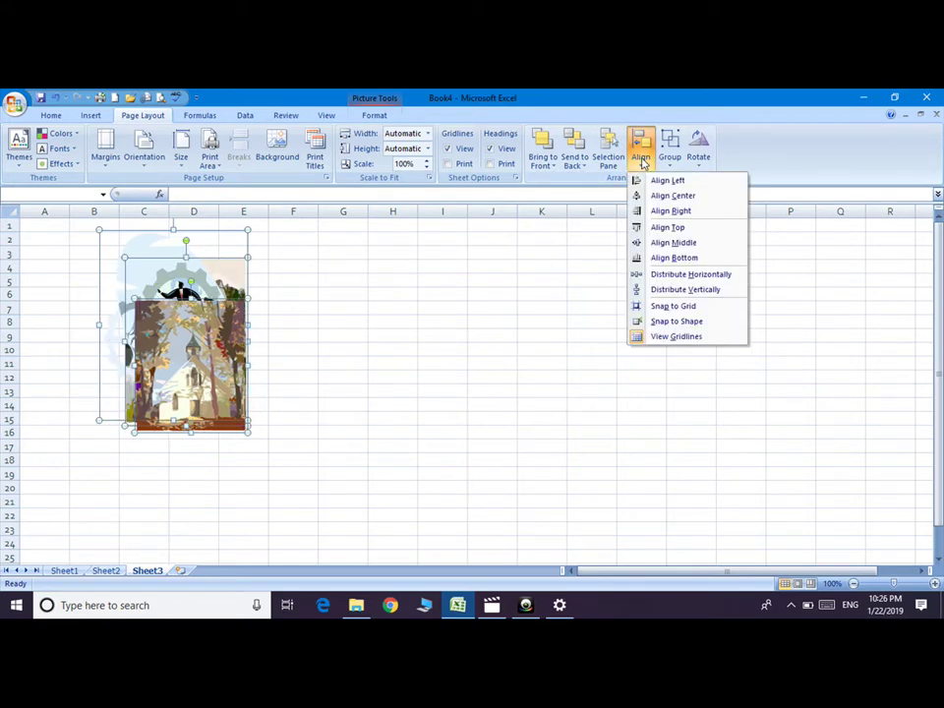
pyautogui.click(671, 227)
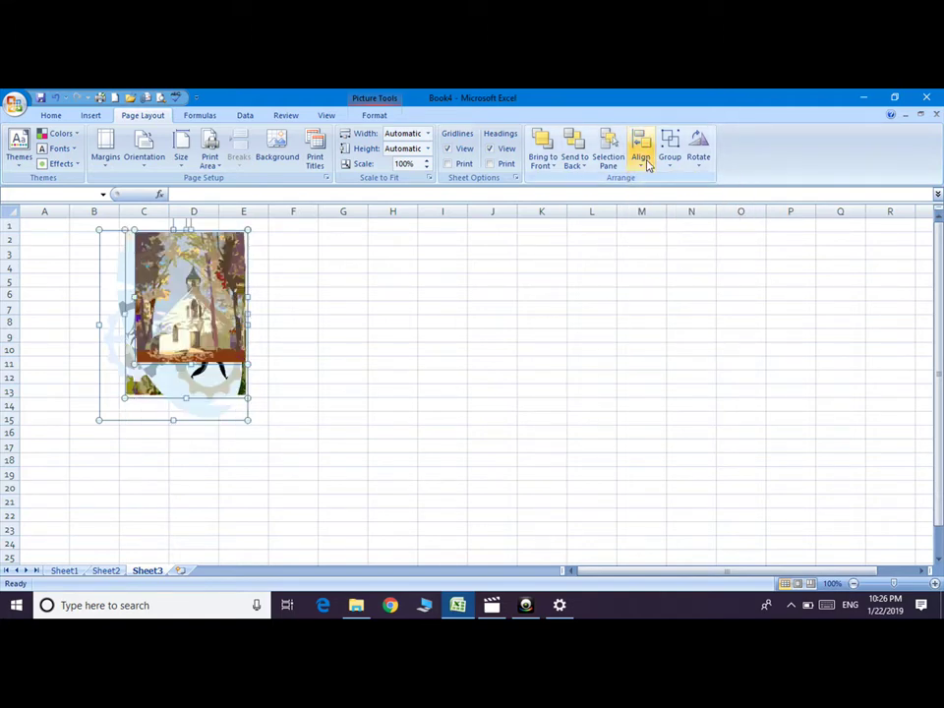
pyautogui.click(644, 162)
pyautogui.click(675, 242)
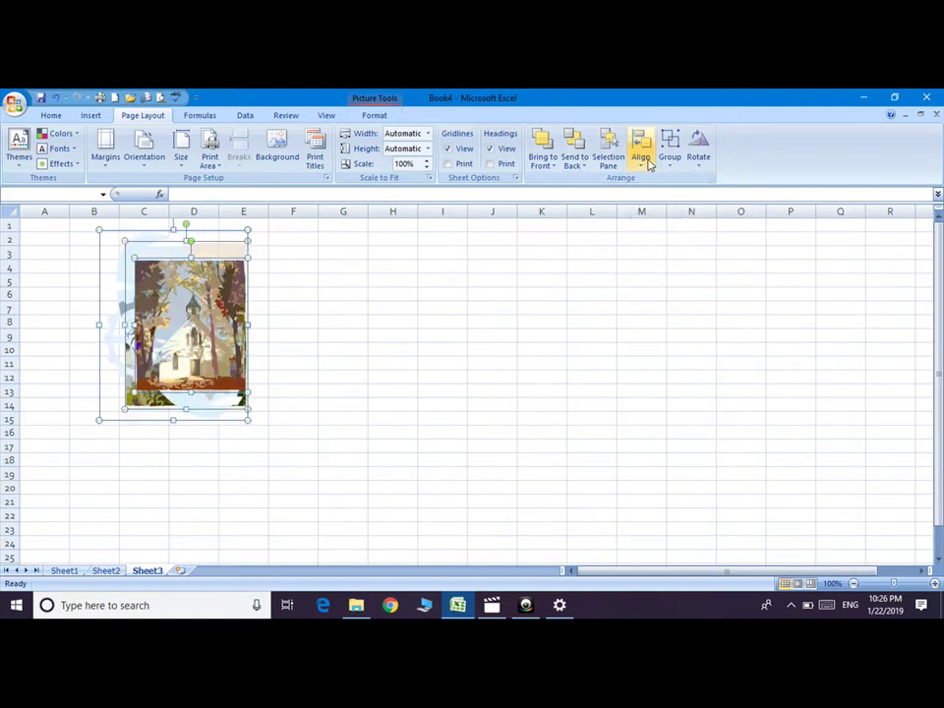
pyautogui.click(644, 161)
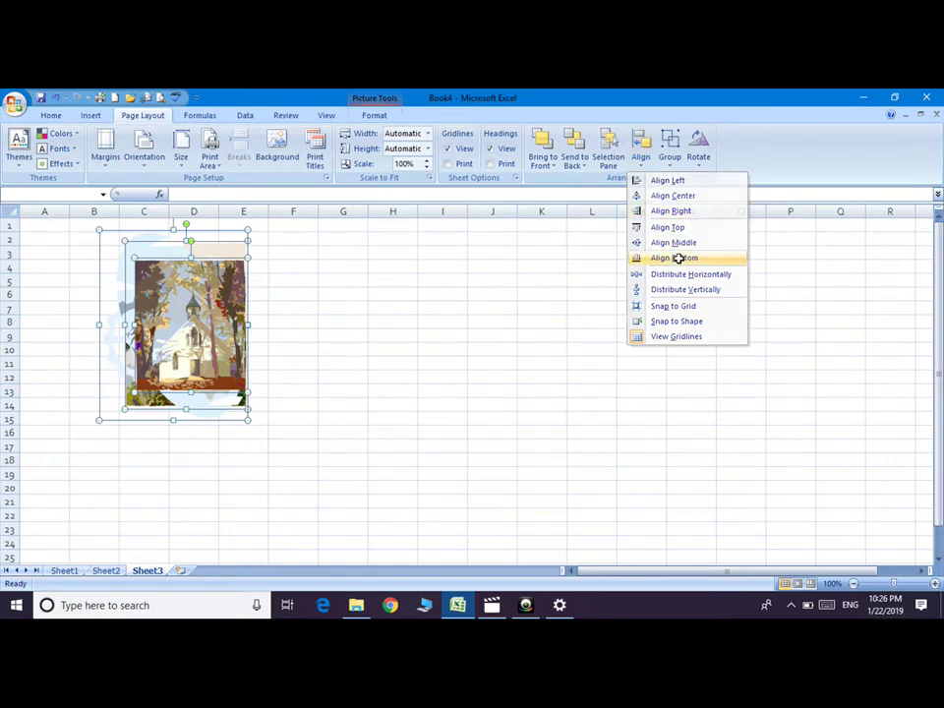
pyautogui.click(675, 258)
# Dismiss the Align menu and select the church picture on its own
pyautogui.click(641, 162)
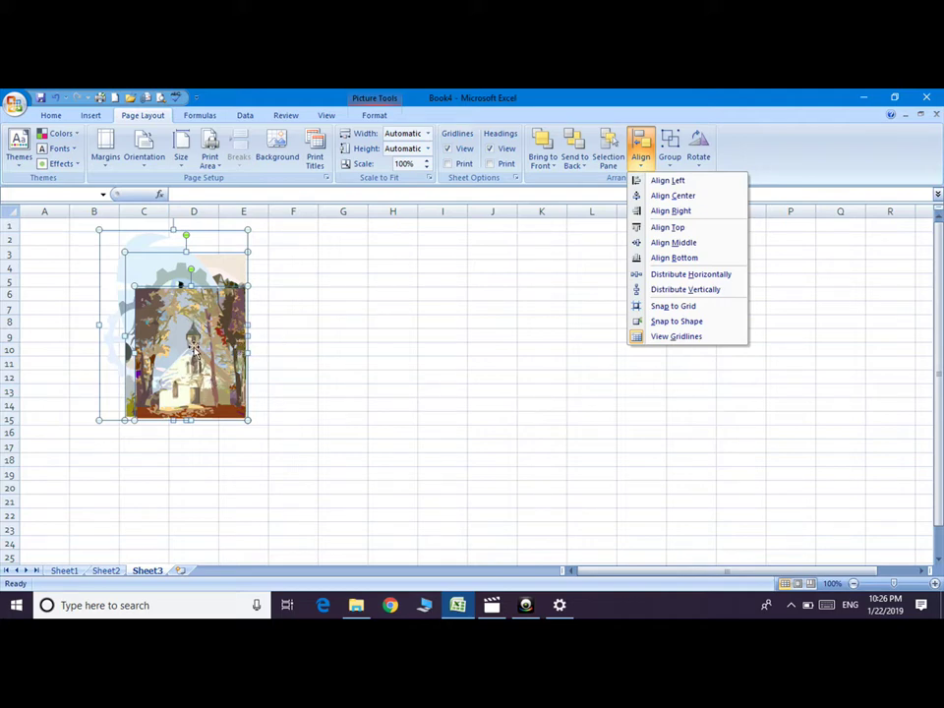
pyautogui.click(193, 349)
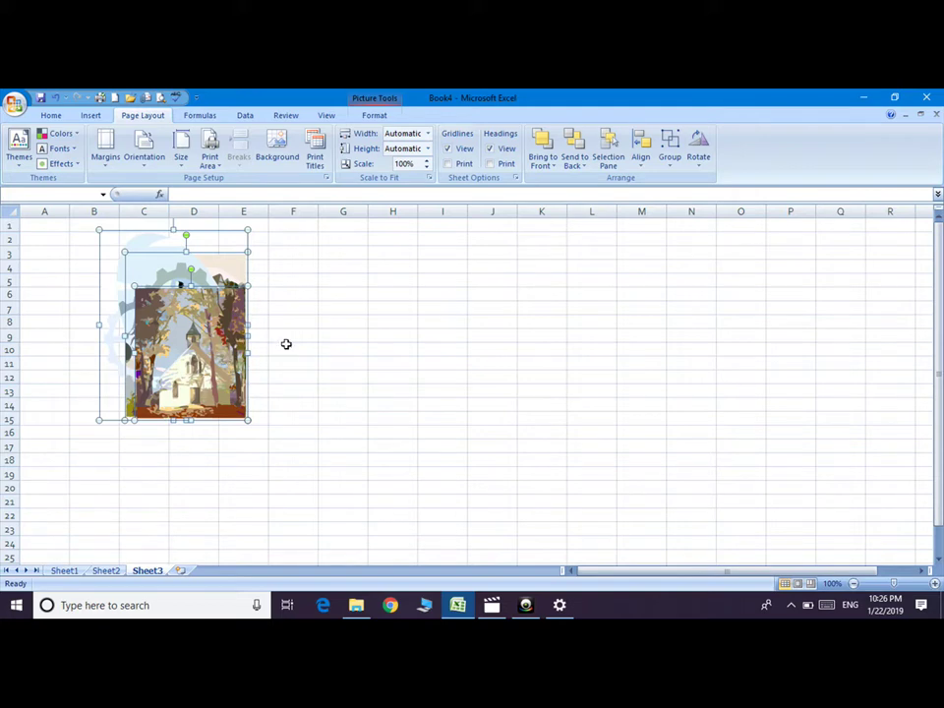
pyautogui.click(286, 344)
pyautogui.click(224, 346)
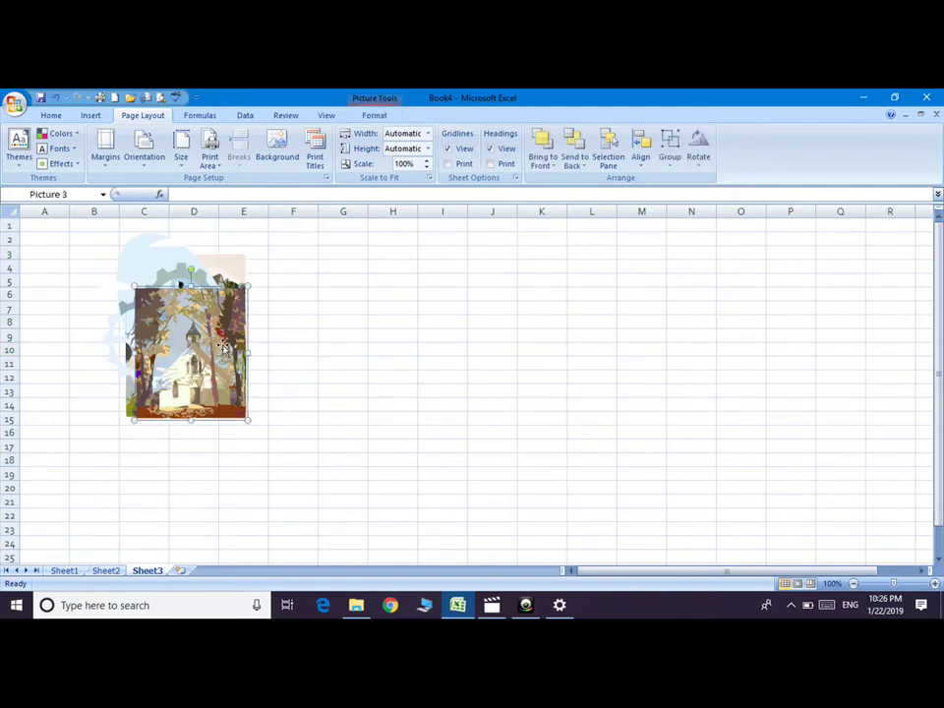
# Move the church, gear and house pictures right toward columns E–H
pyautogui.moveTo(224, 346); pyautogui.dragTo(332, 355)
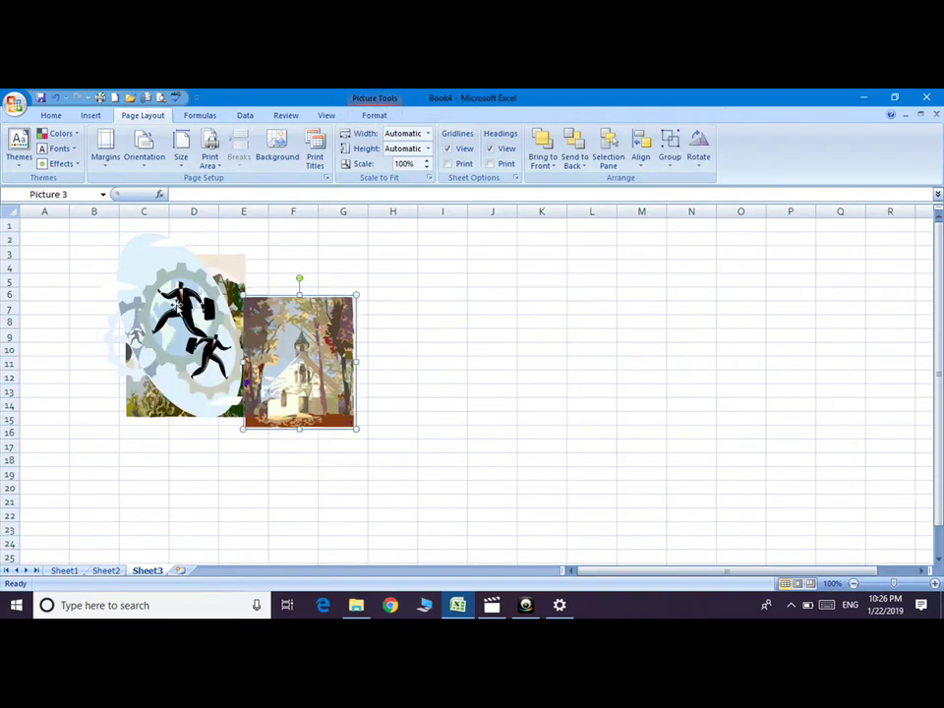
pyautogui.moveTo(177, 305); pyautogui.dragTo(328, 320)
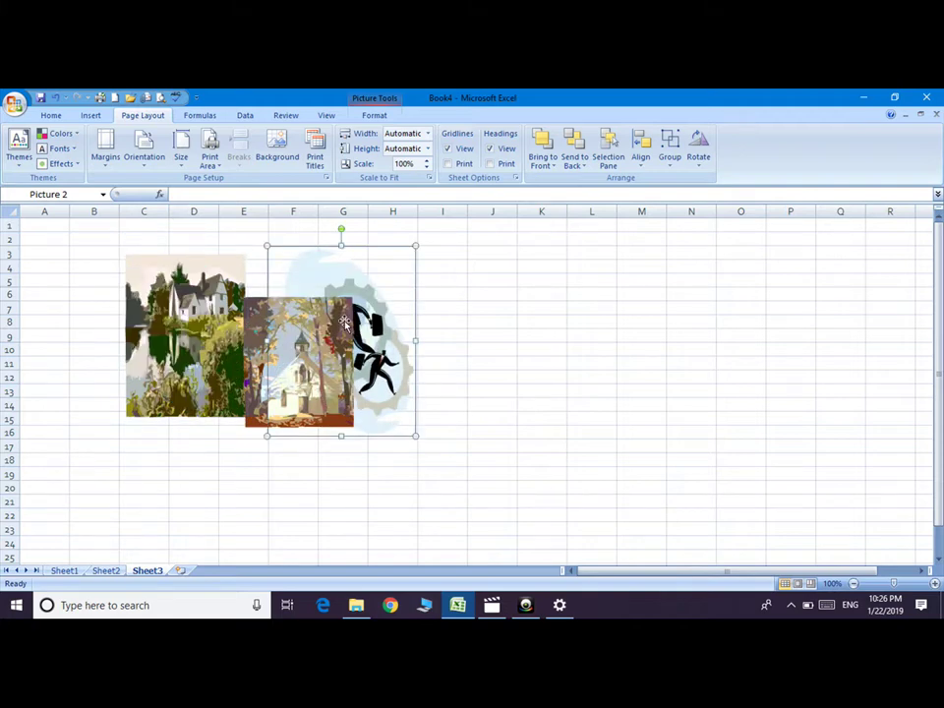
pyautogui.moveTo(212, 311); pyautogui.dragTo(318, 326)
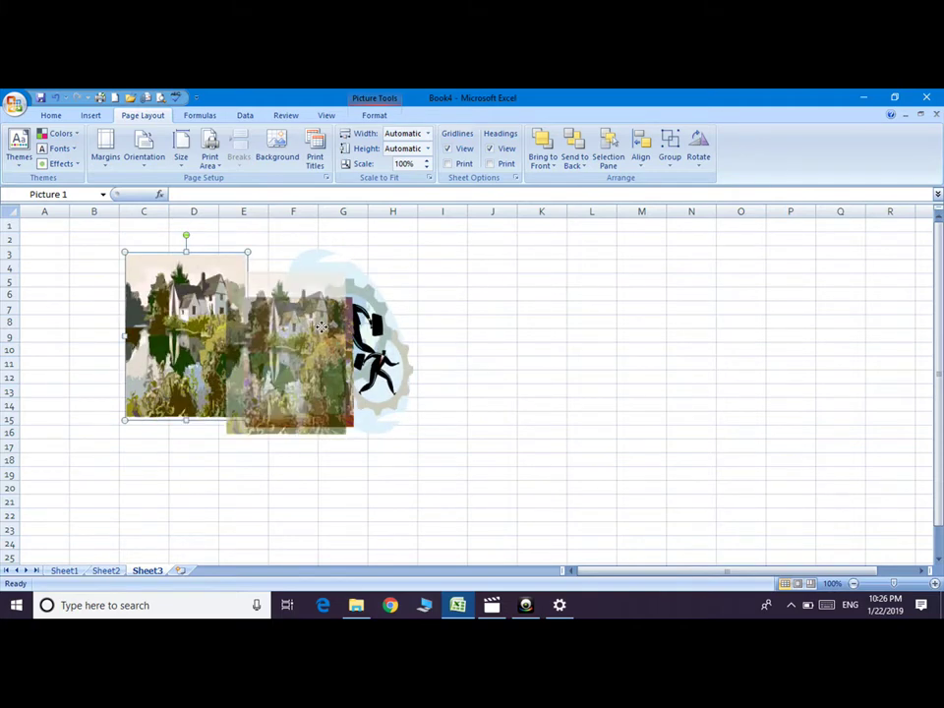
# Rearrange the pictures so the church sits left of the house picture
pyautogui.click(669, 158)
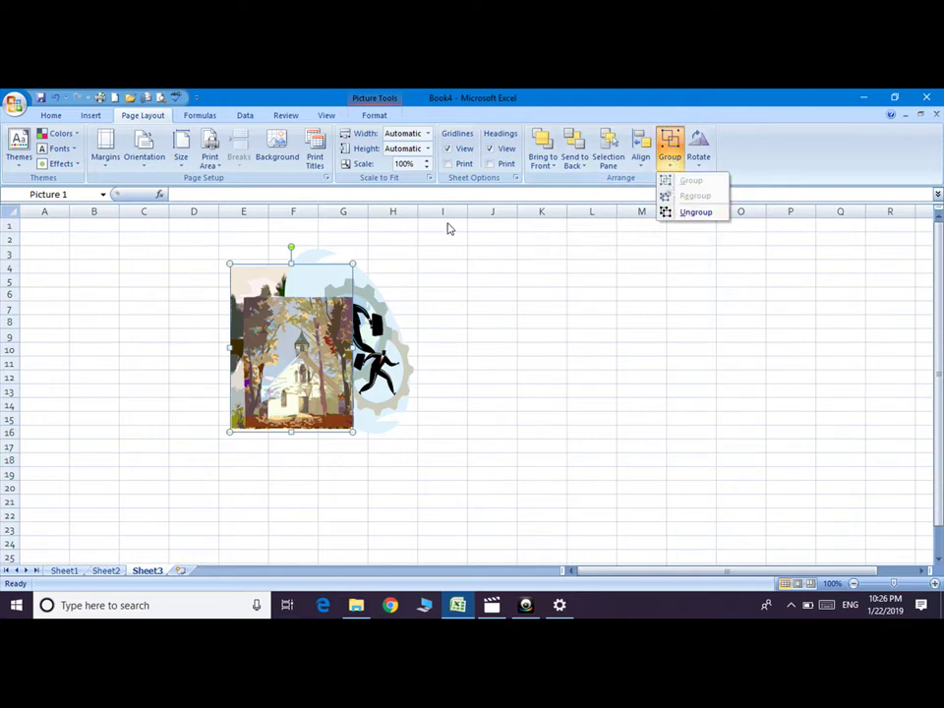
pyautogui.click(323, 297)
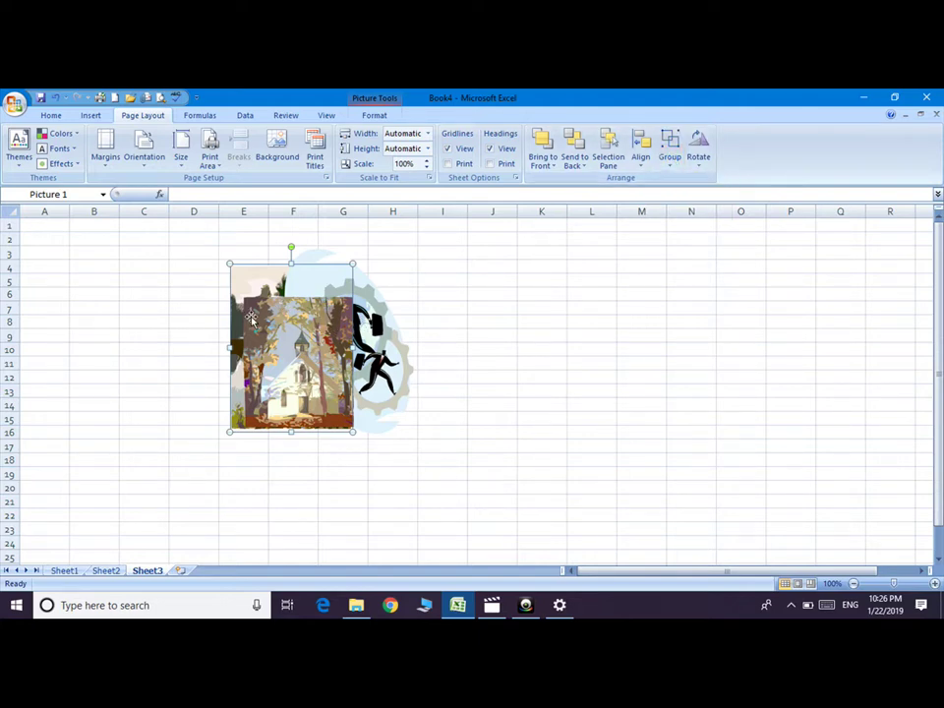
pyautogui.moveTo(232, 283); pyautogui.dragTo(397, 291)
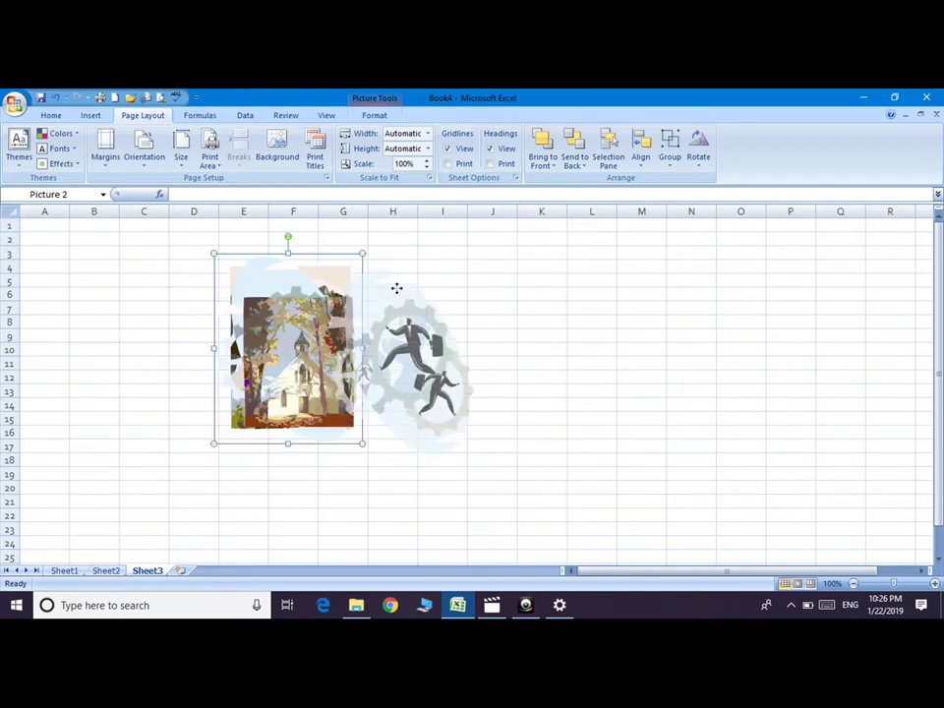
pyautogui.moveTo(295, 316)
pyautogui.mouseDown()
pyautogui.moveTo(266, 328)
pyautogui.moveTo(64, 328)
pyautogui.mouseUp()
pyautogui.moveTo(91, 369); pyautogui.dragTo(199, 395)
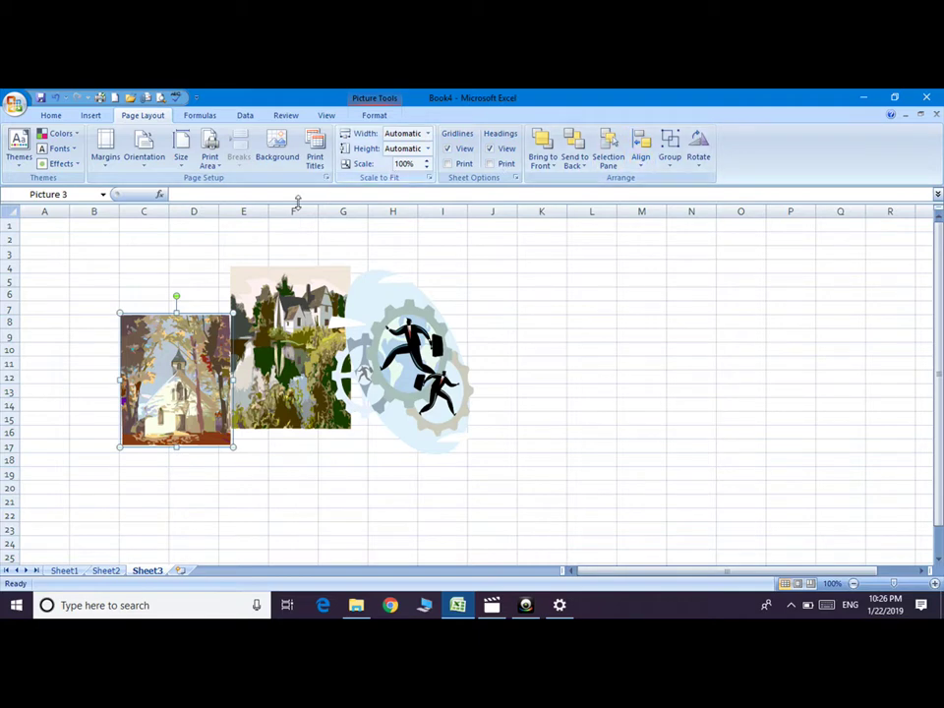
# Select the house and gear pictures with the church and Align Center all three
pyautogui.keyDown('ctrl'); pyautogui.click(314, 251); pyautogui.keyUp('ctrl')
pyautogui.keyDown('ctrl'); pyautogui.click(416, 330); pyautogui.keyUp('ctrl')
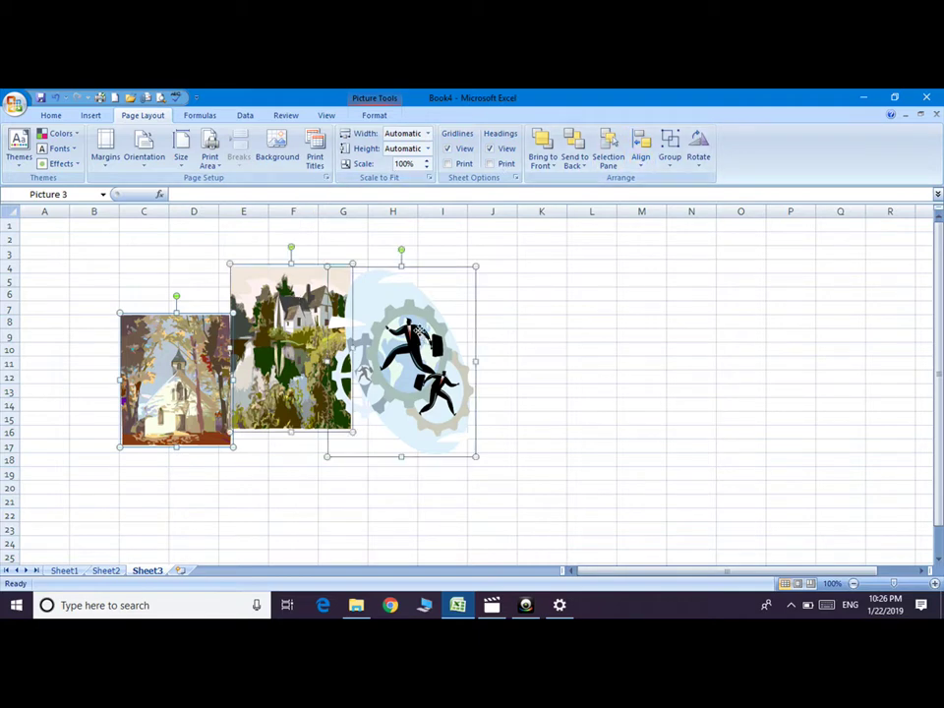
pyautogui.click(641, 166)
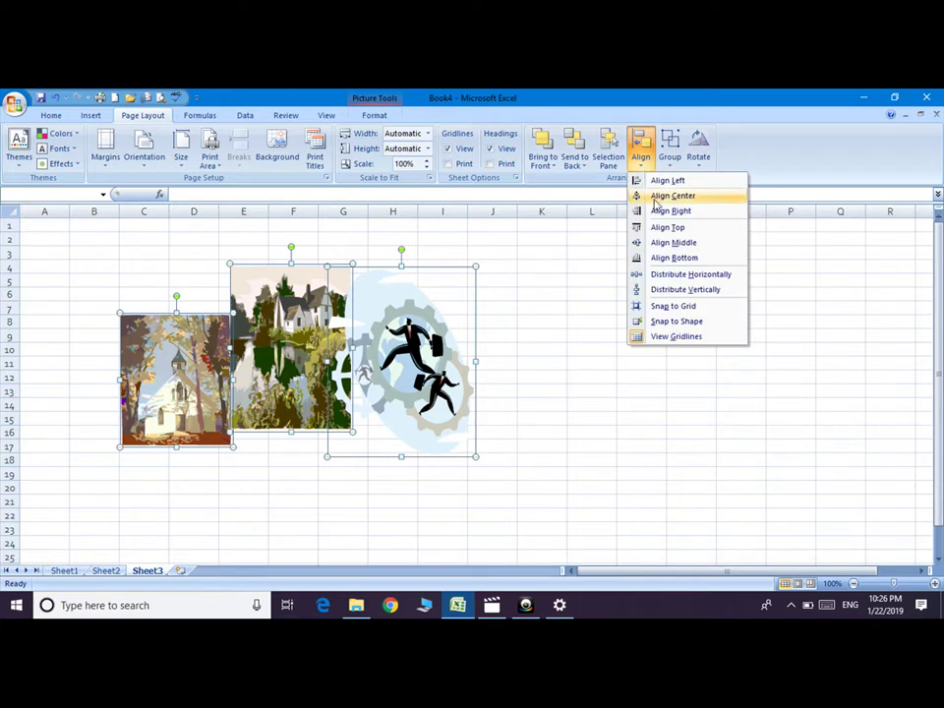
pyautogui.click(676, 196)
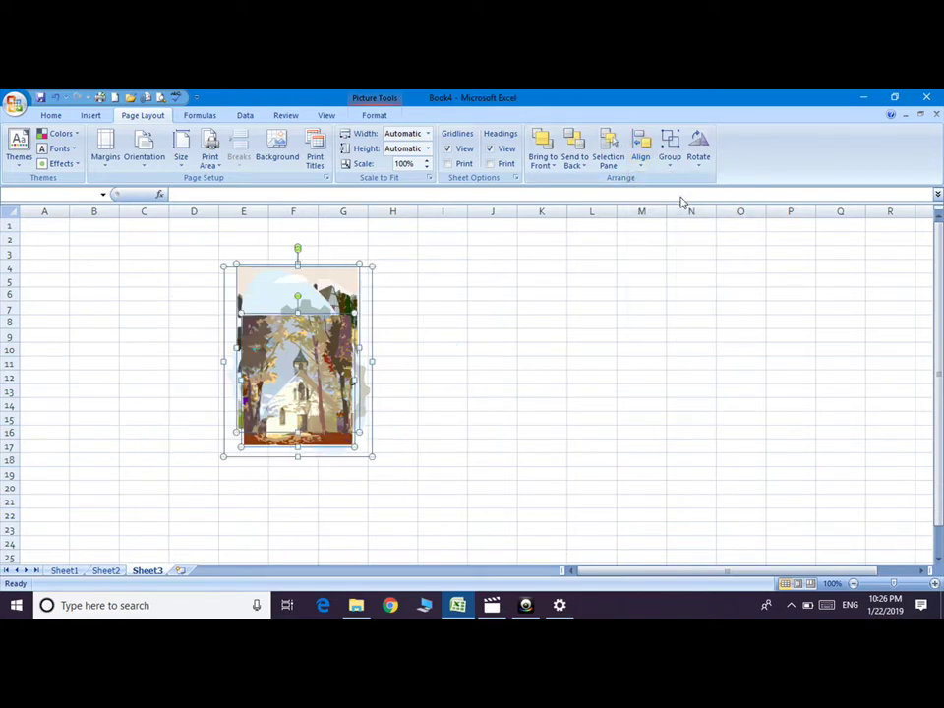
# Group the three pictures, shift the group slightly, then ungroup them
pyautogui.click(669, 160)
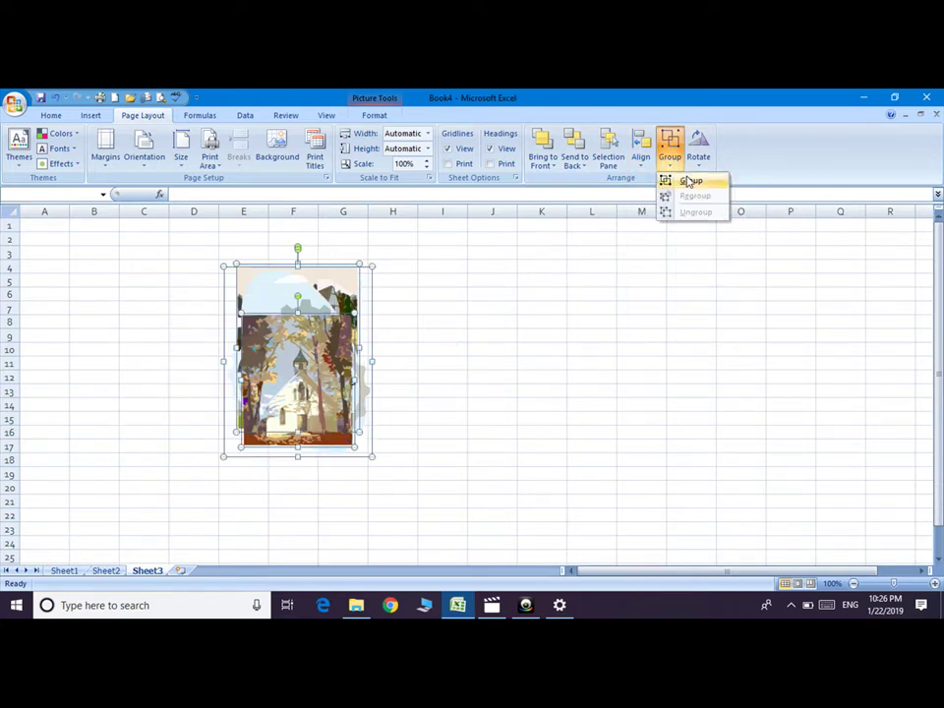
pyautogui.click(690, 182)
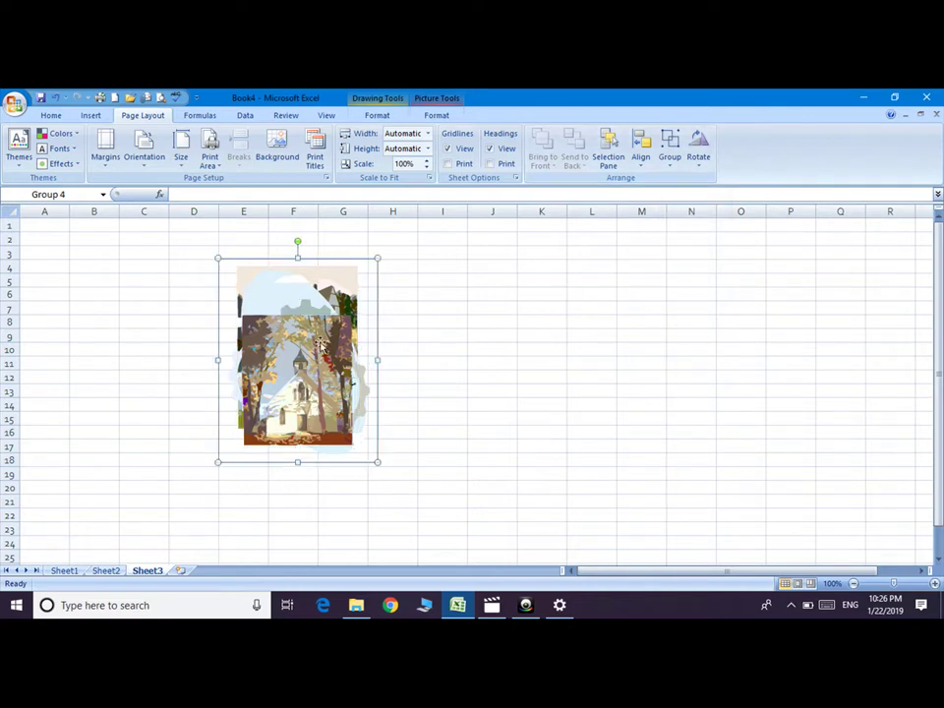
pyautogui.moveTo(310, 336)
pyautogui.mouseDown()
pyautogui.moveTo(482, 325)
pyautogui.moveTo(480, 334)
pyautogui.moveTo(317, 346)
pyautogui.mouseUp()
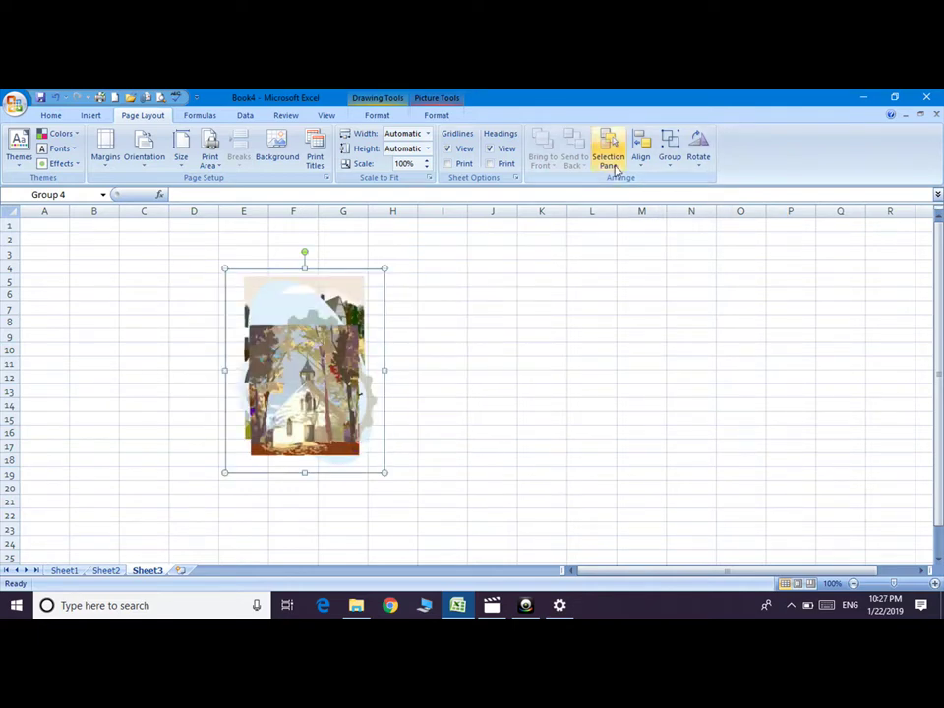
pyautogui.click(670, 161)
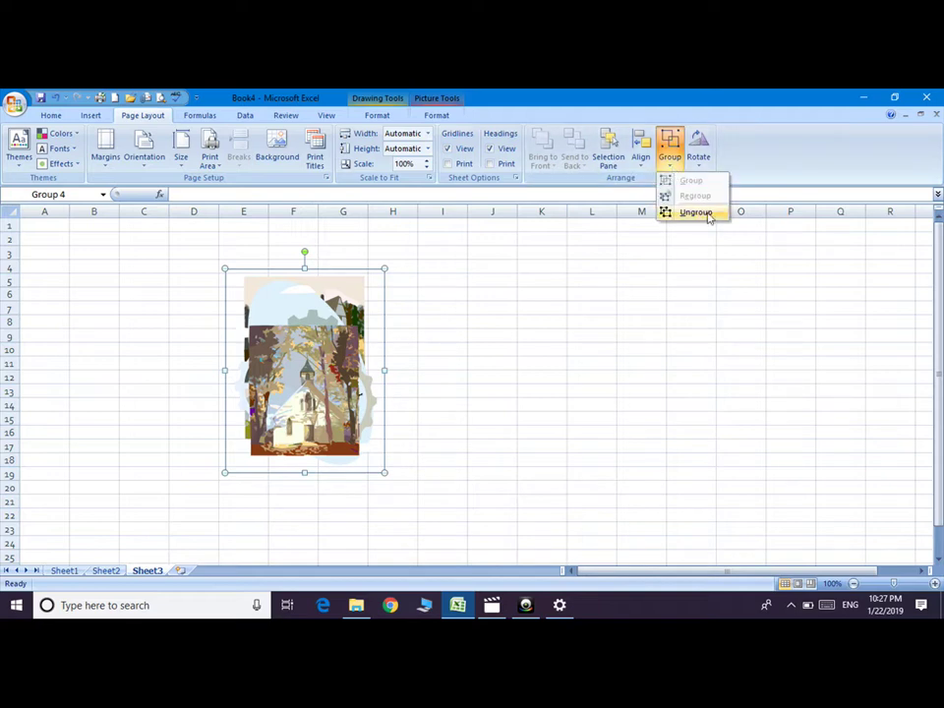
pyautogui.click(696, 212)
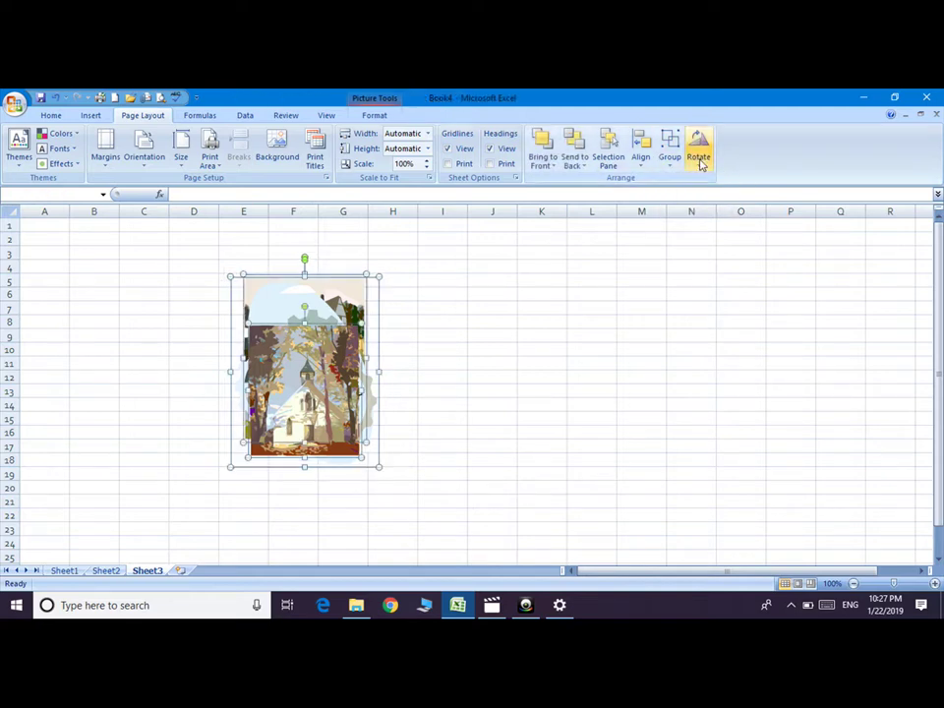